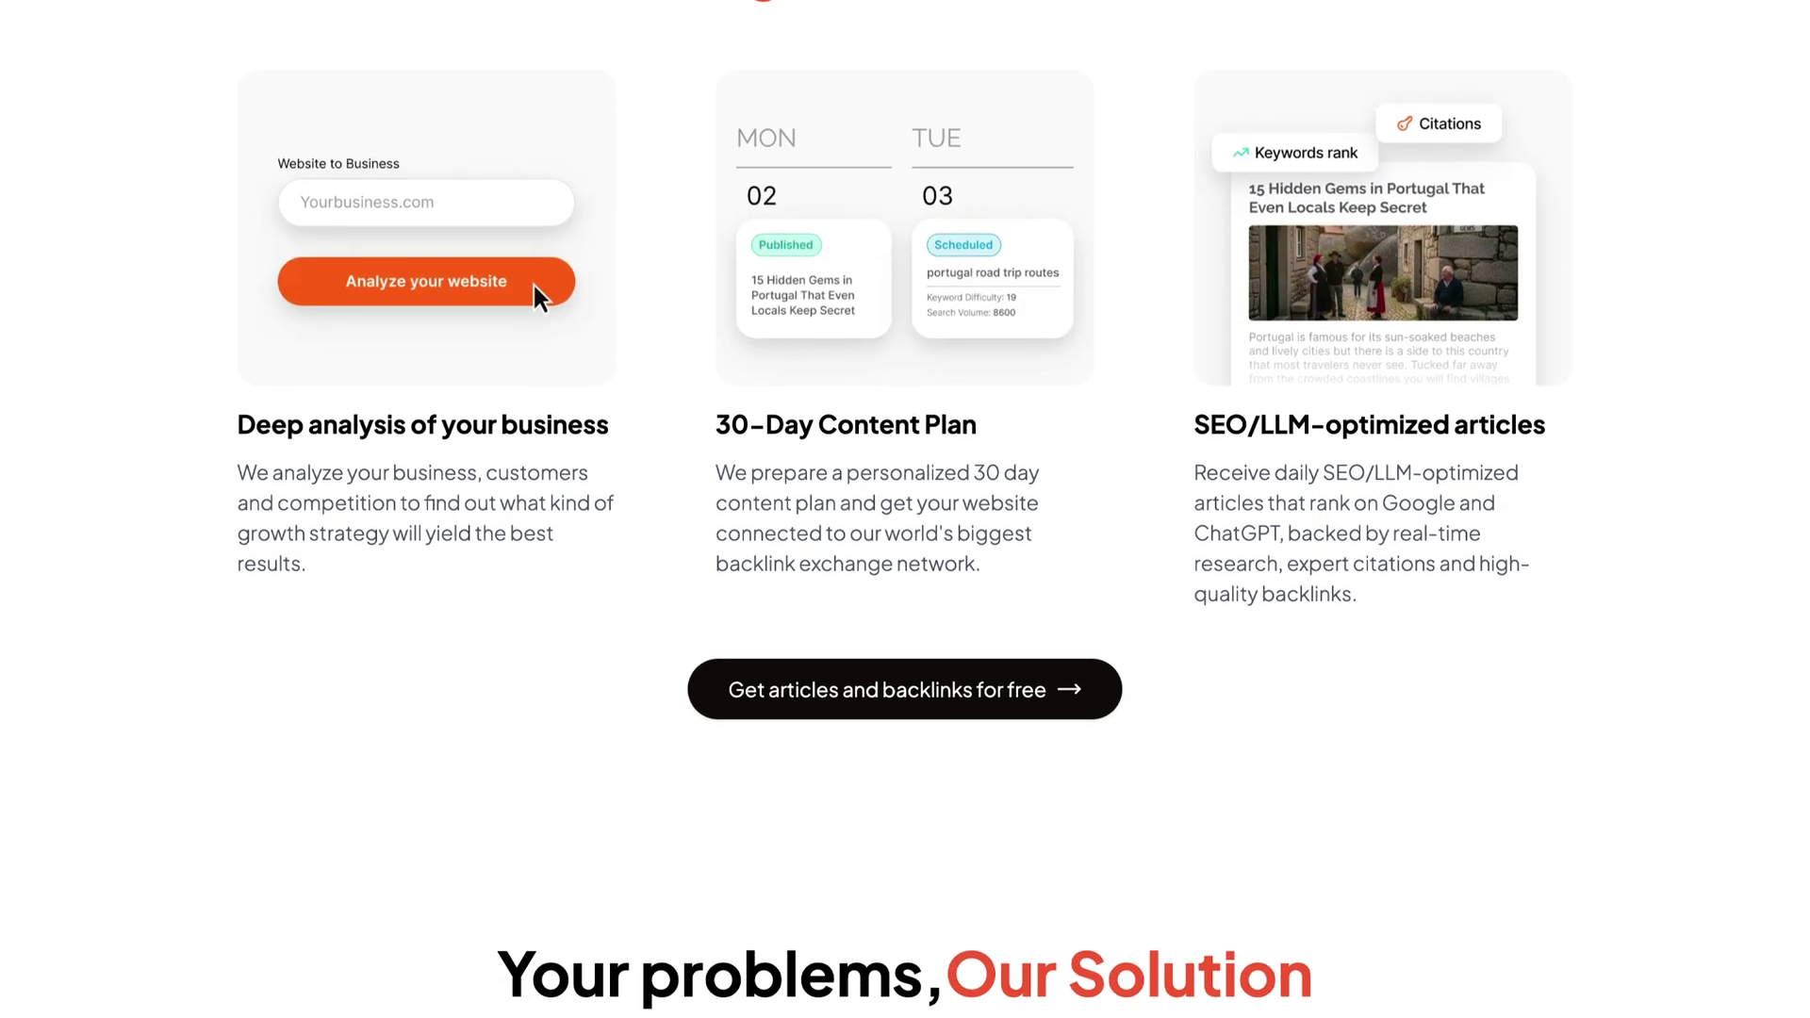
# Scroll down through the BabyLoveGrowth.ai landing page.
pyautogui.scroll(-4, 905, 510)
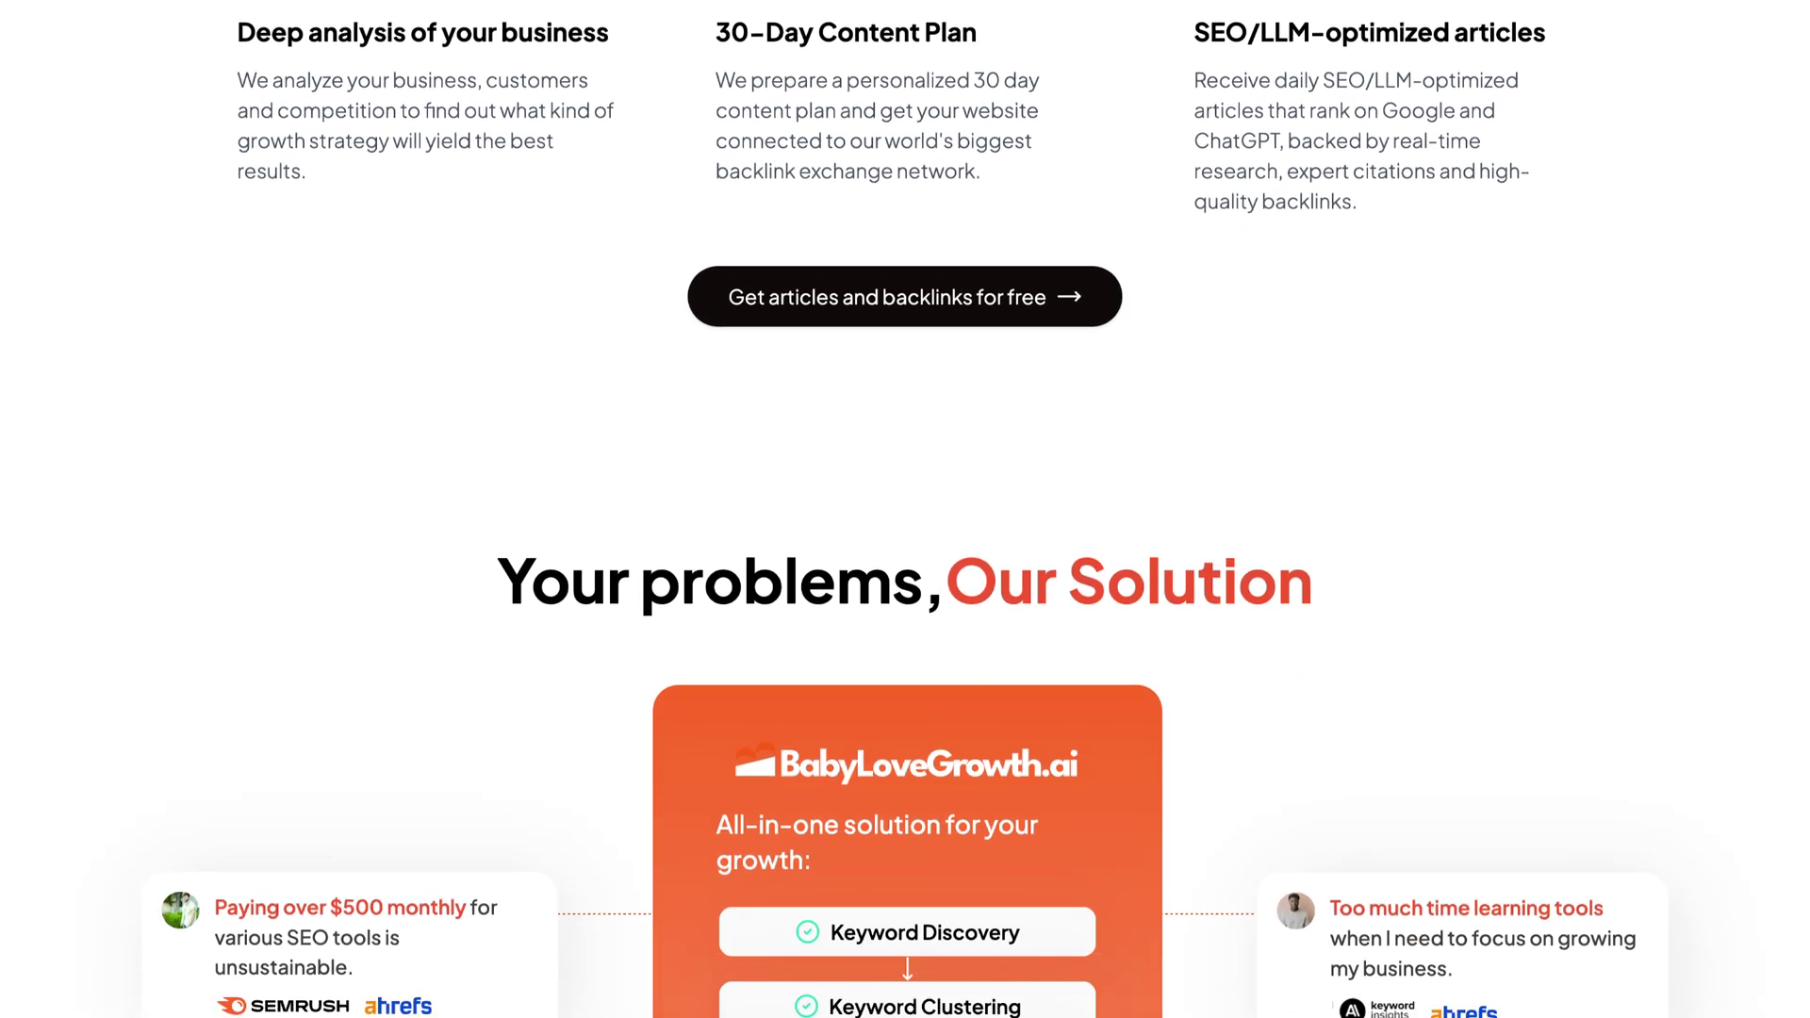
pyautogui.scroll(-4, 906, 509)
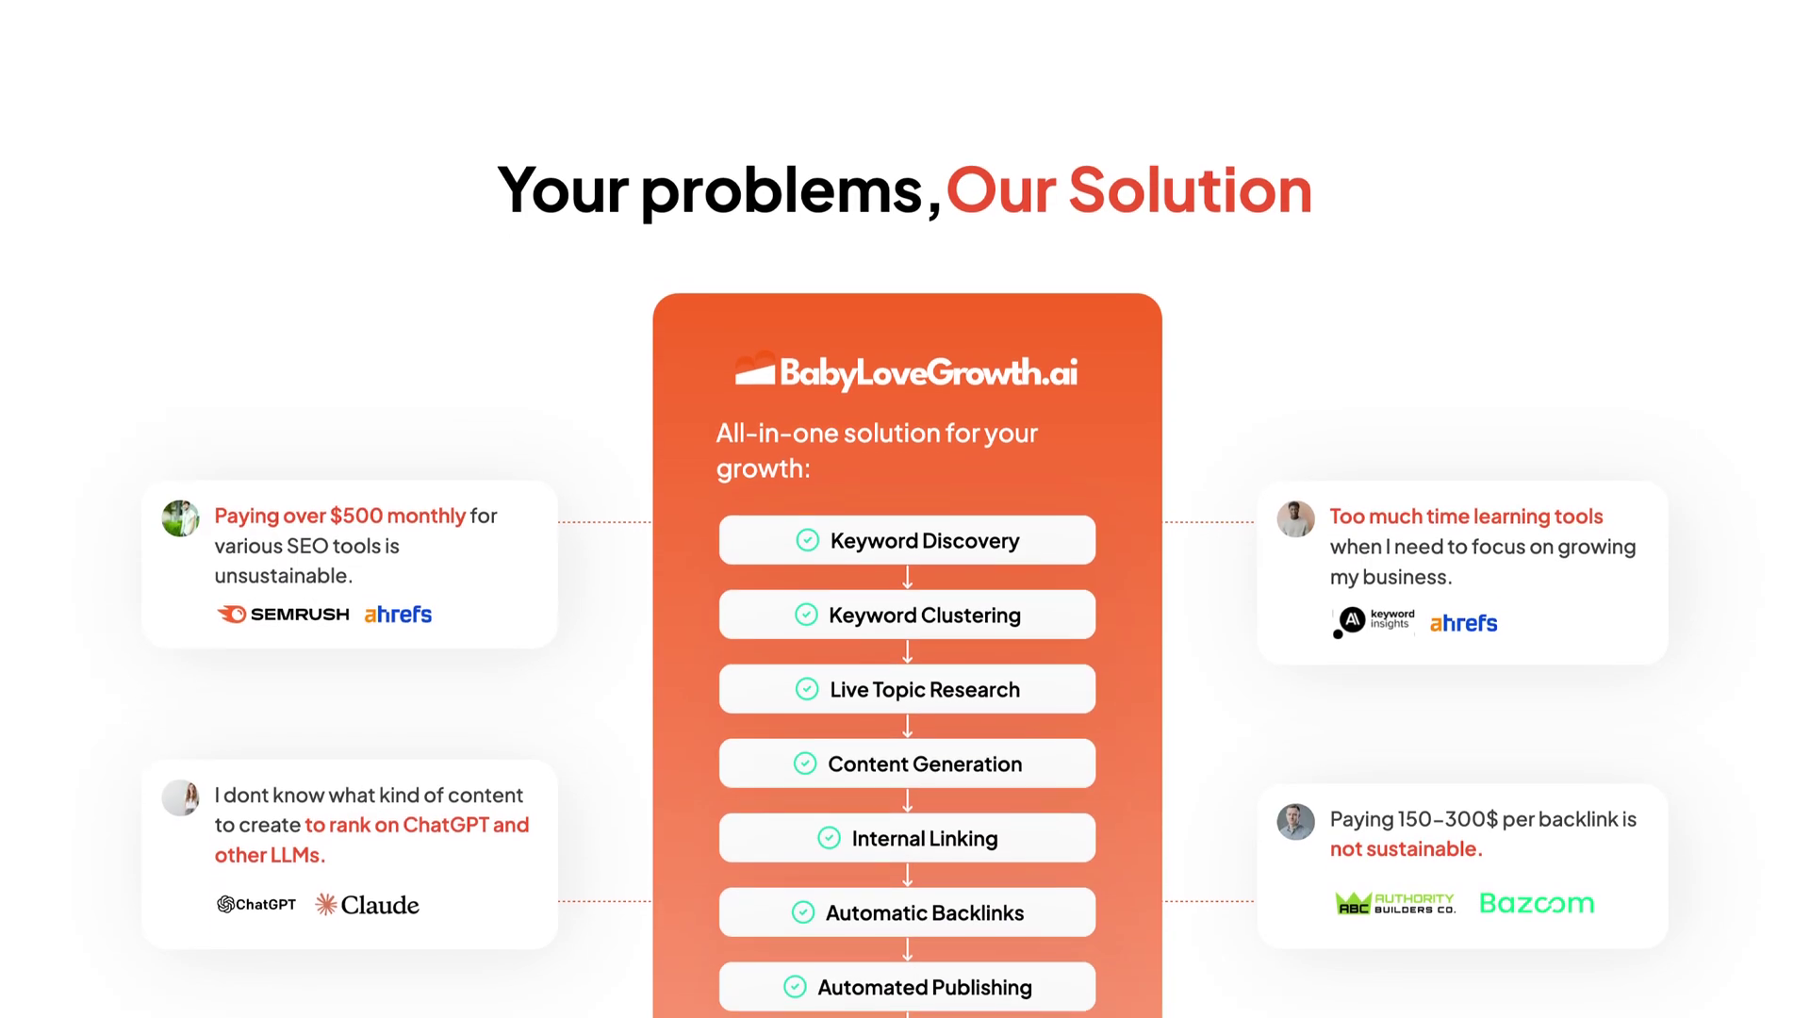
pyautogui.scroll(-4, 905, 509)
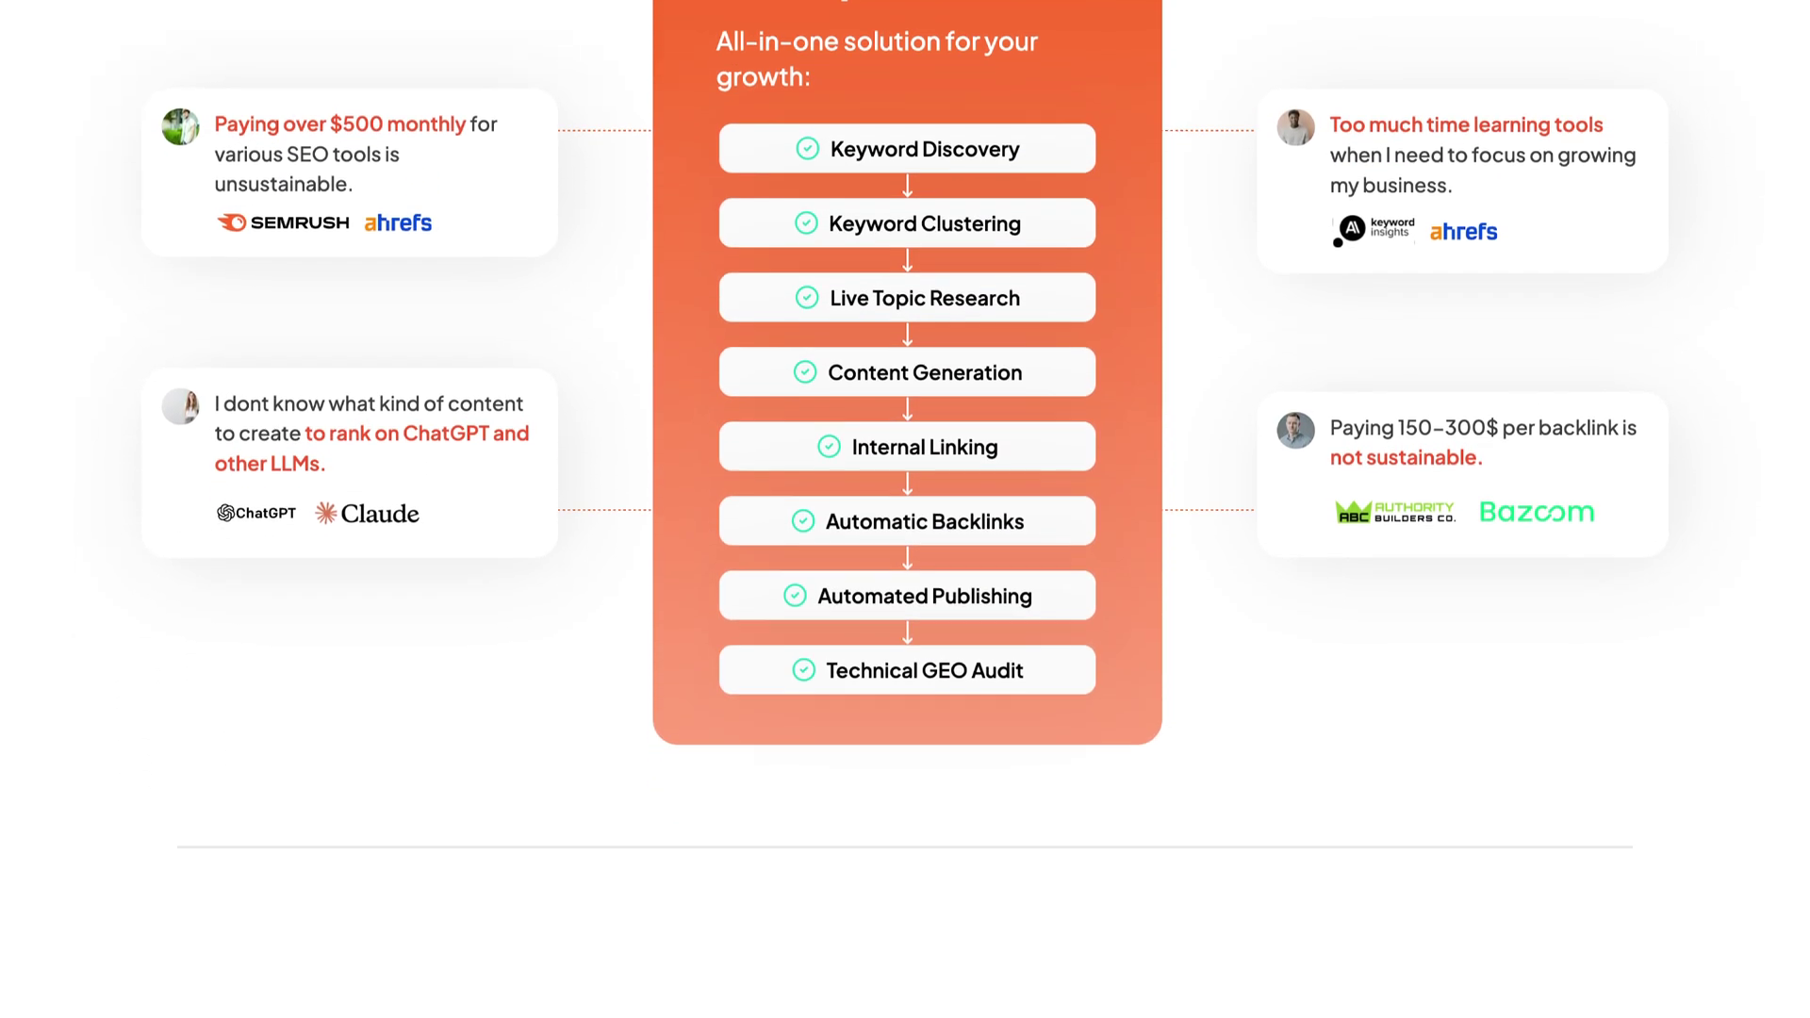
pyautogui.scroll(-2, 905, 509)
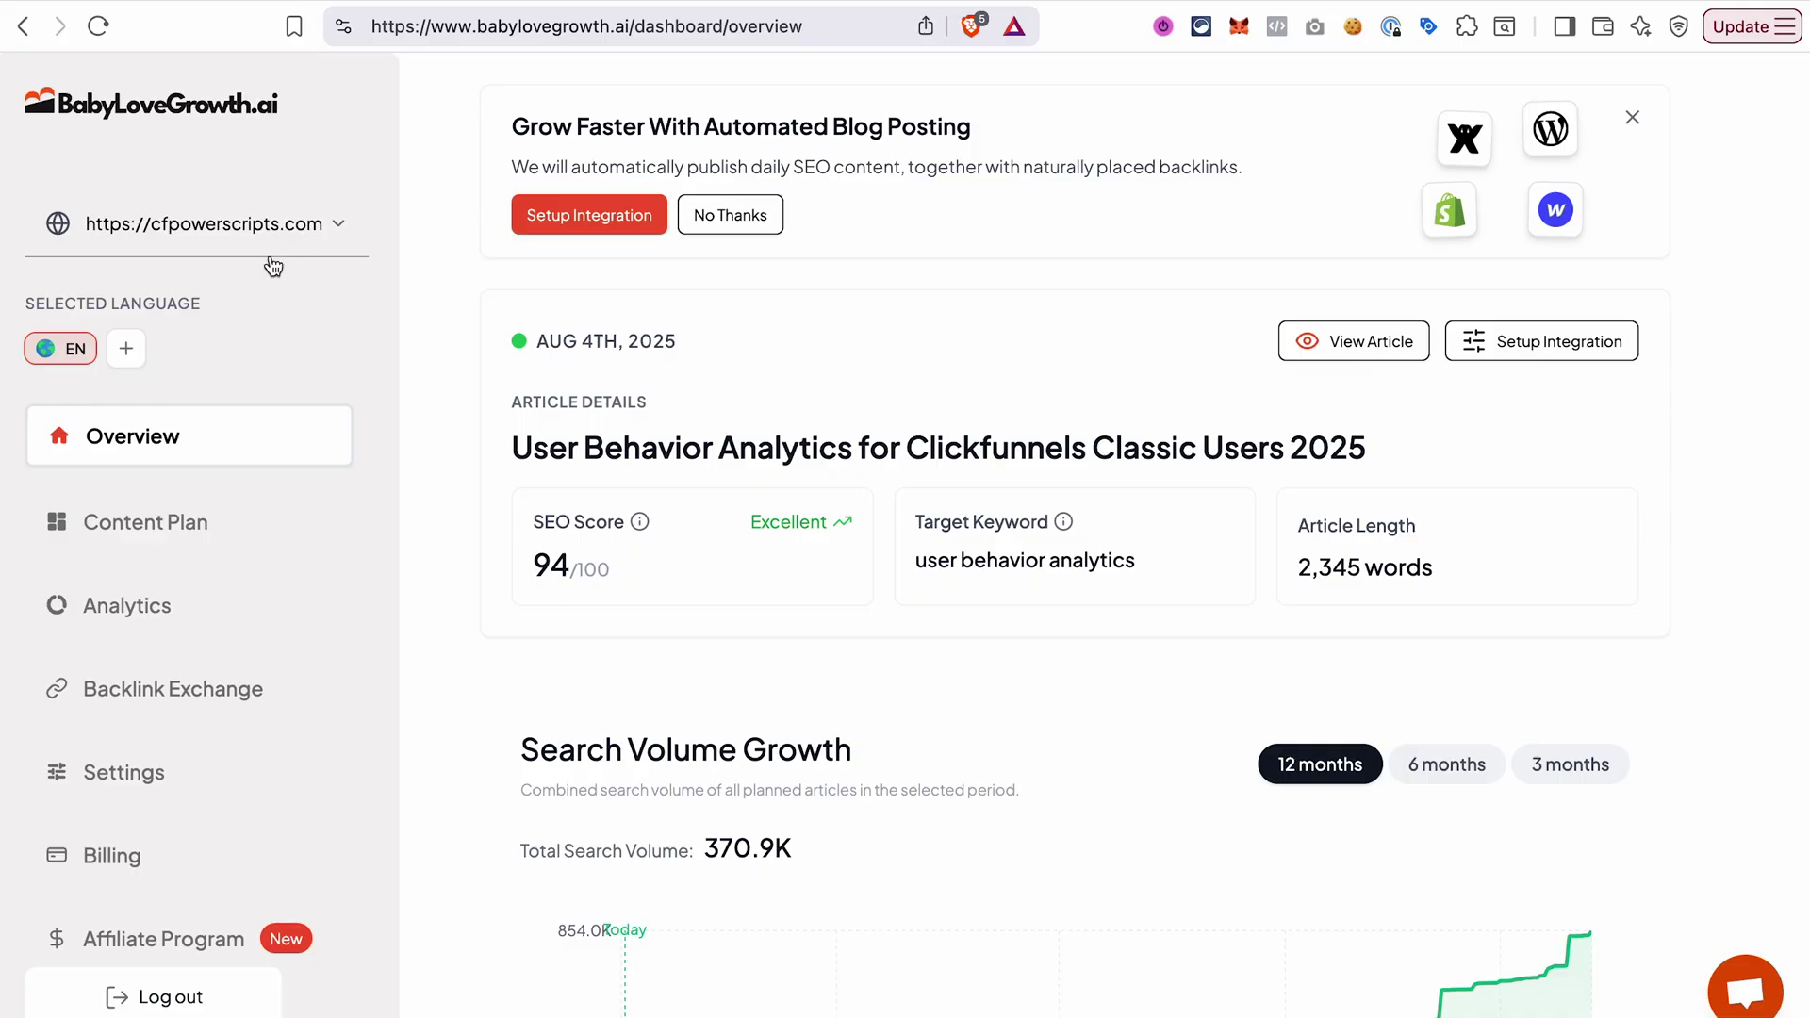
pyautogui.click(330, 230)
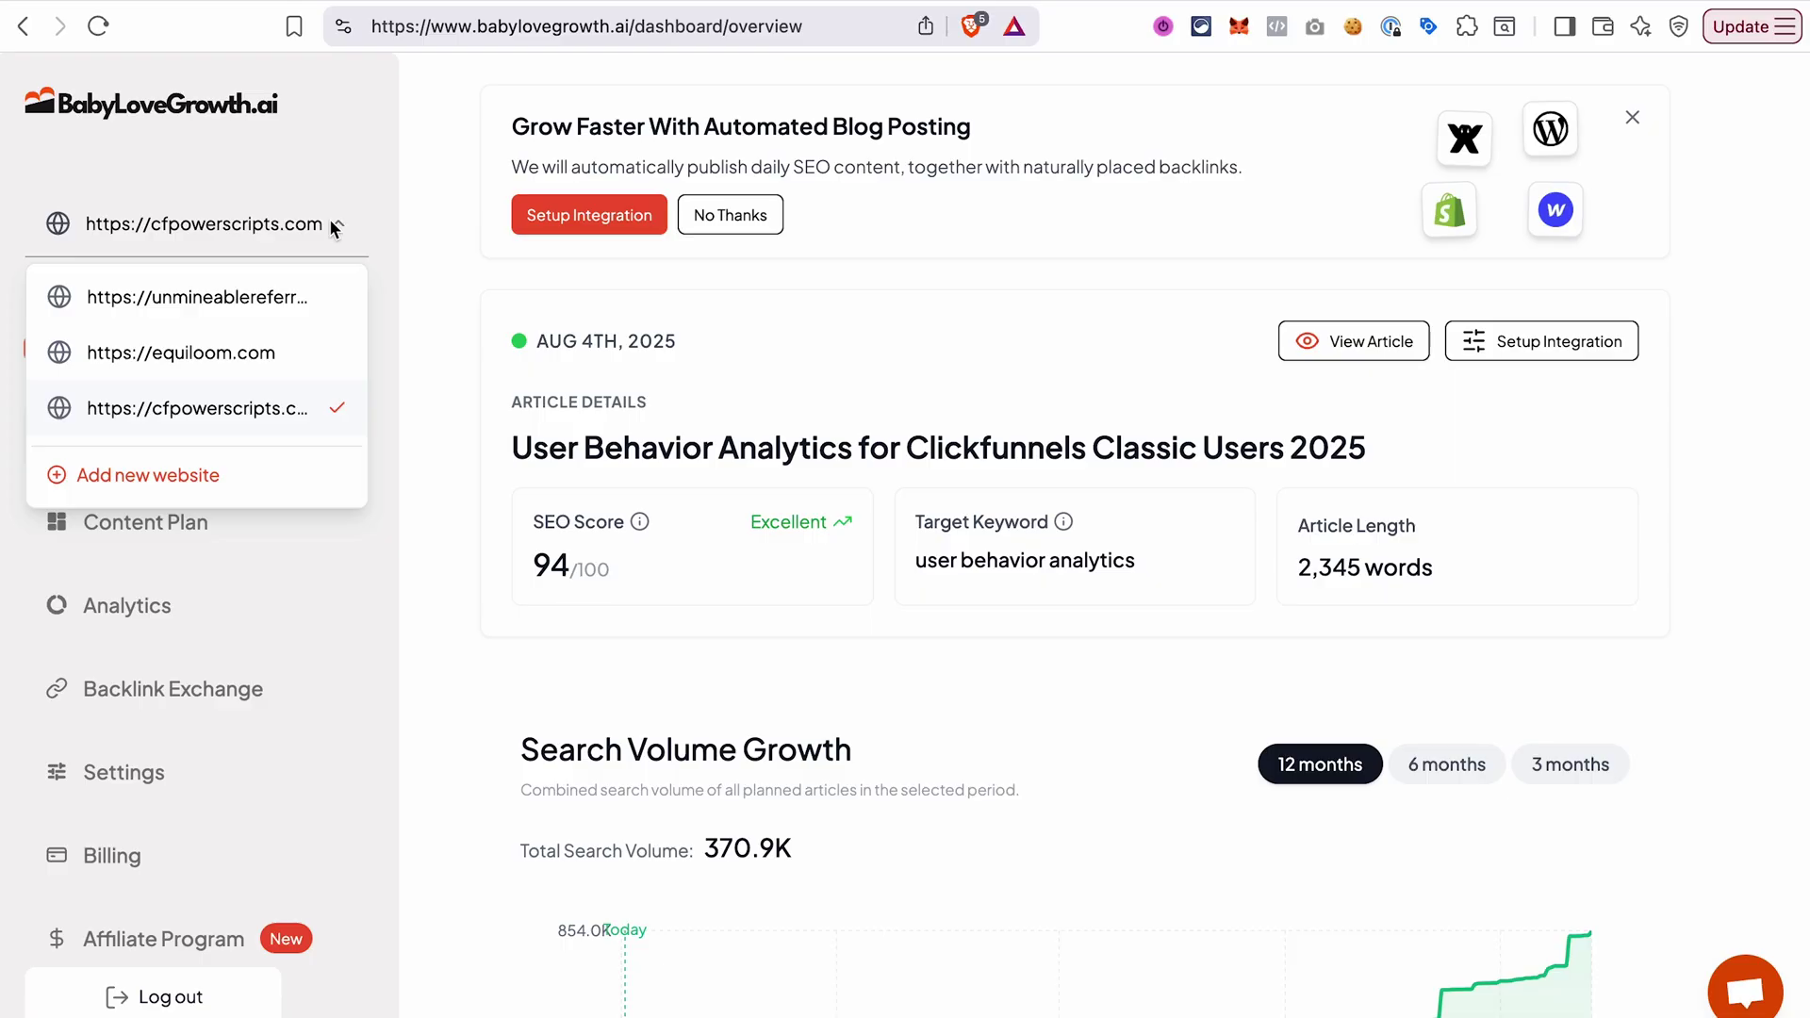
pyautogui.click(187, 477)
pyautogui.click(1257, 915)
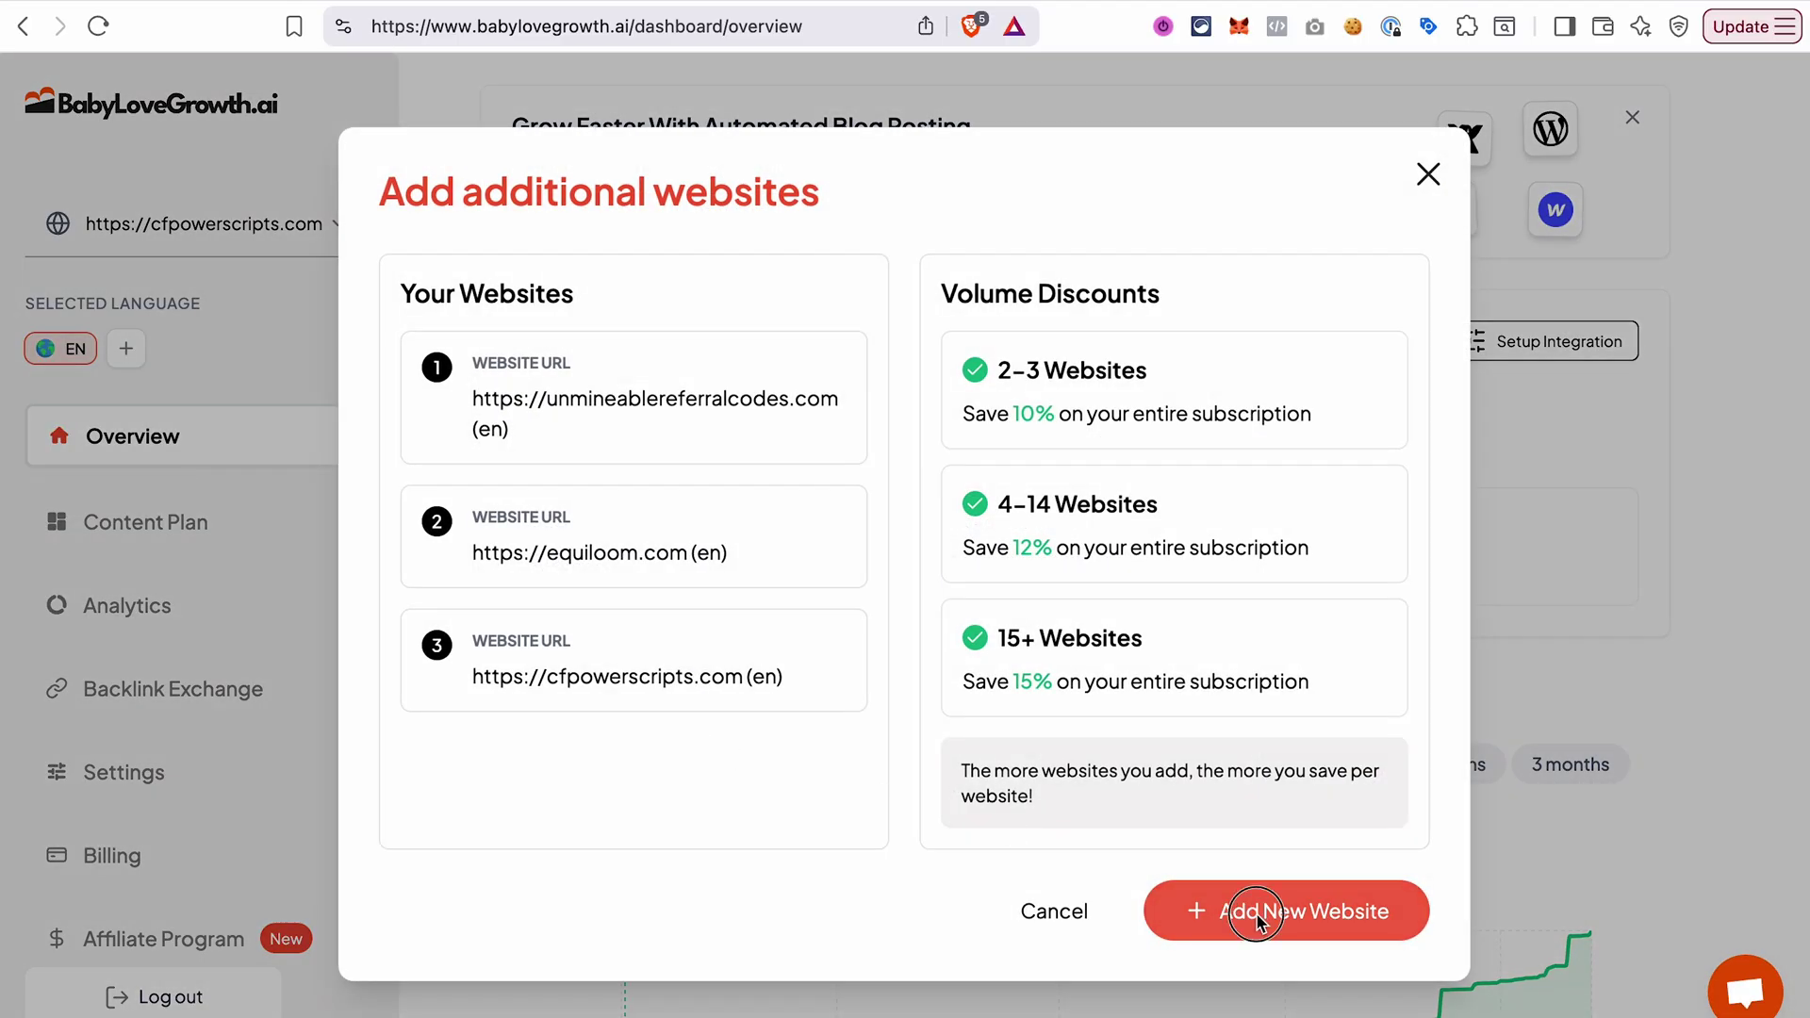
pyautogui.write('https://www.clickfunnels.com/')
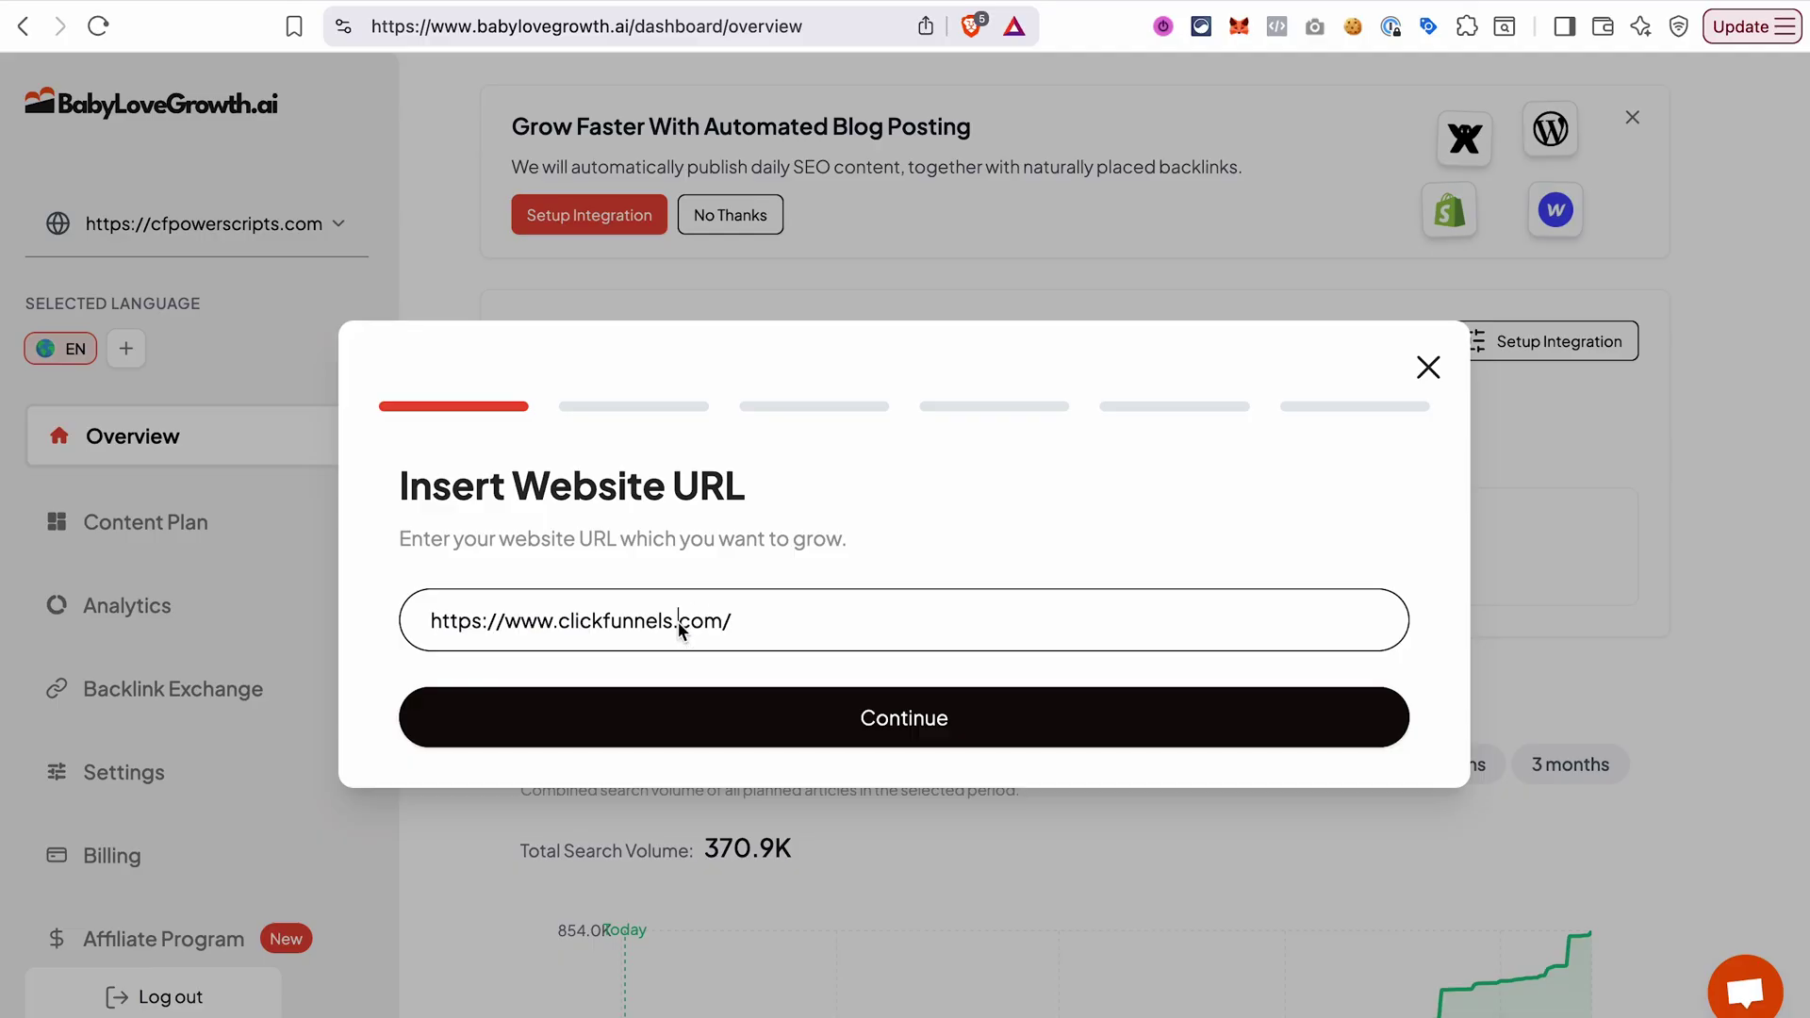
pyautogui.click(738, 717)
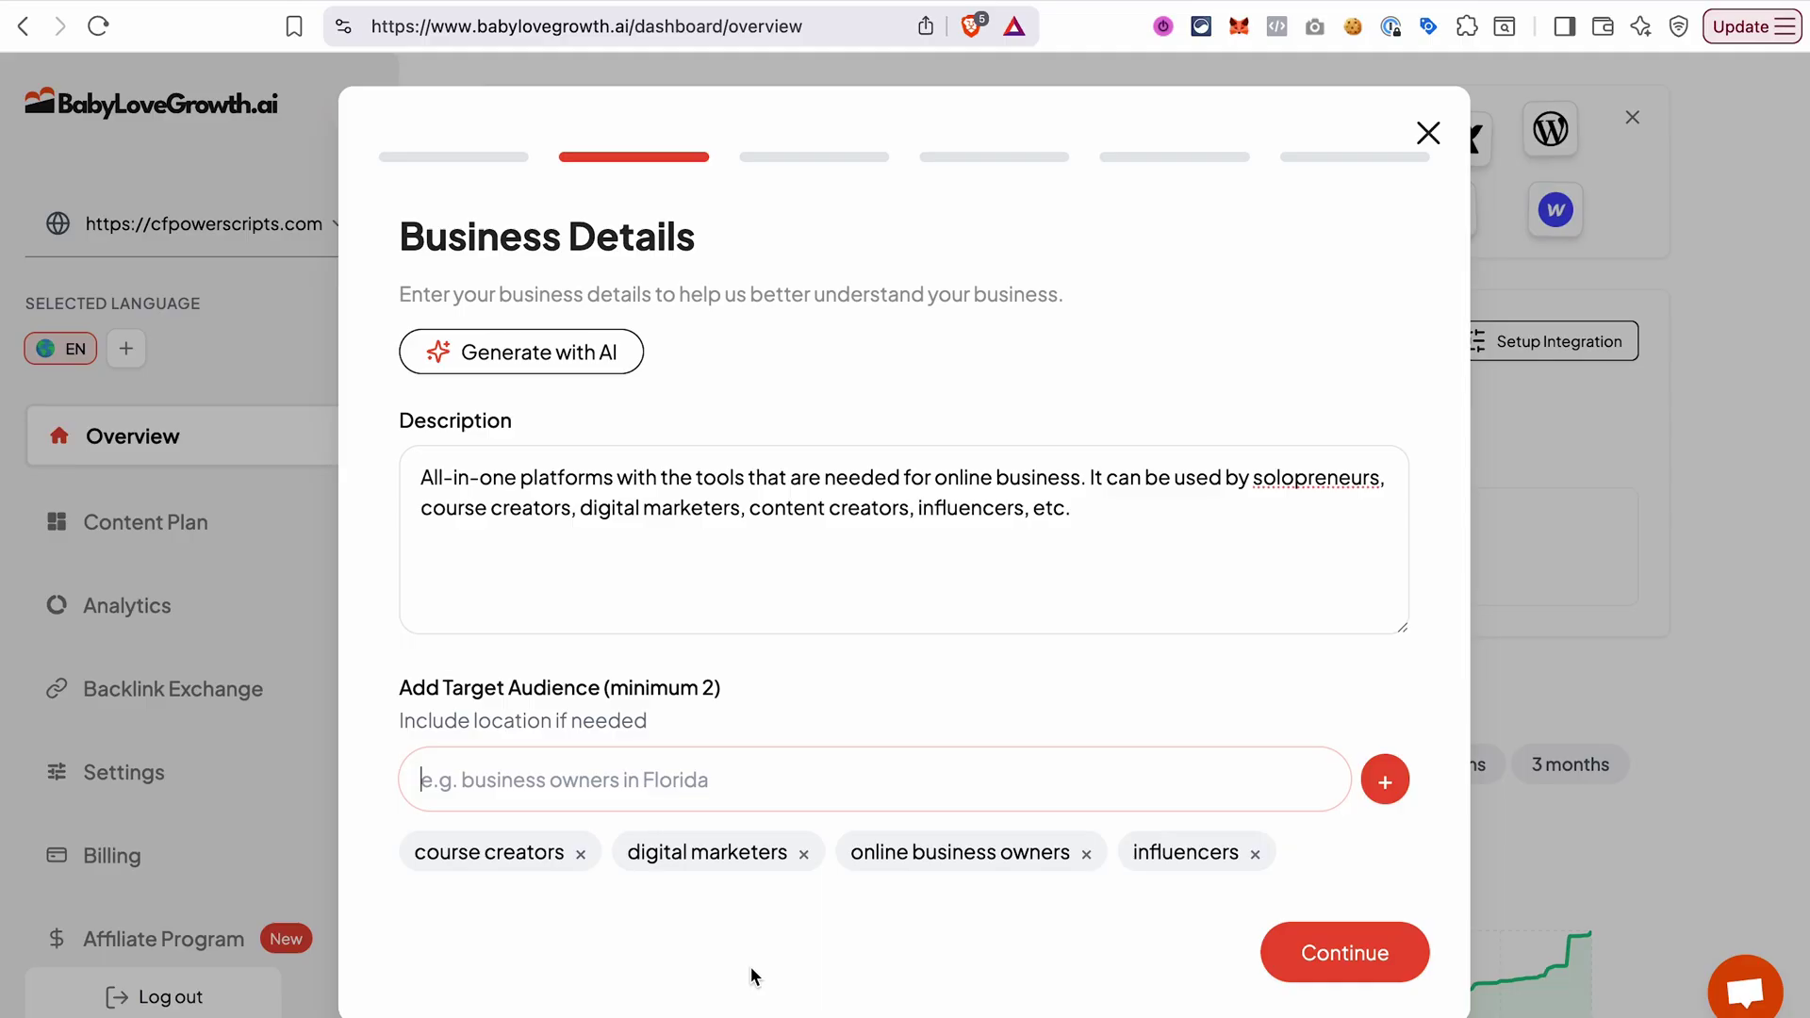
pyautogui.click(1340, 955)
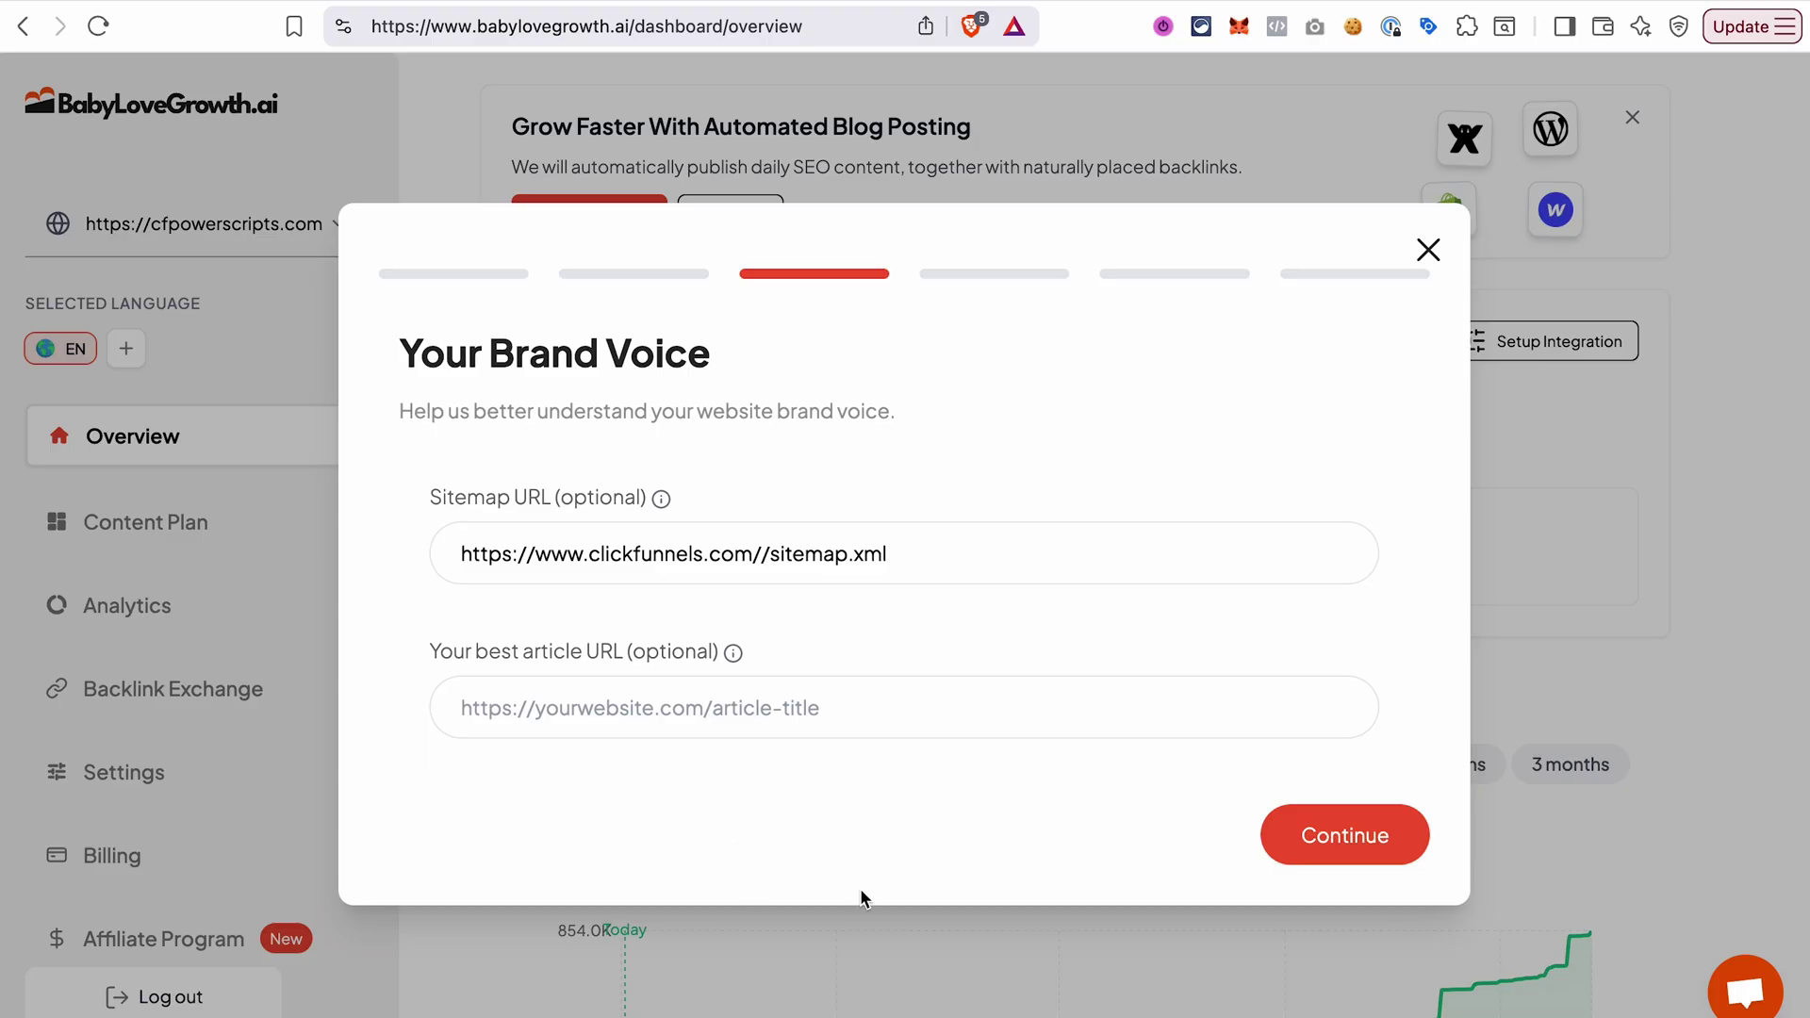
pyautogui.click(1310, 853)
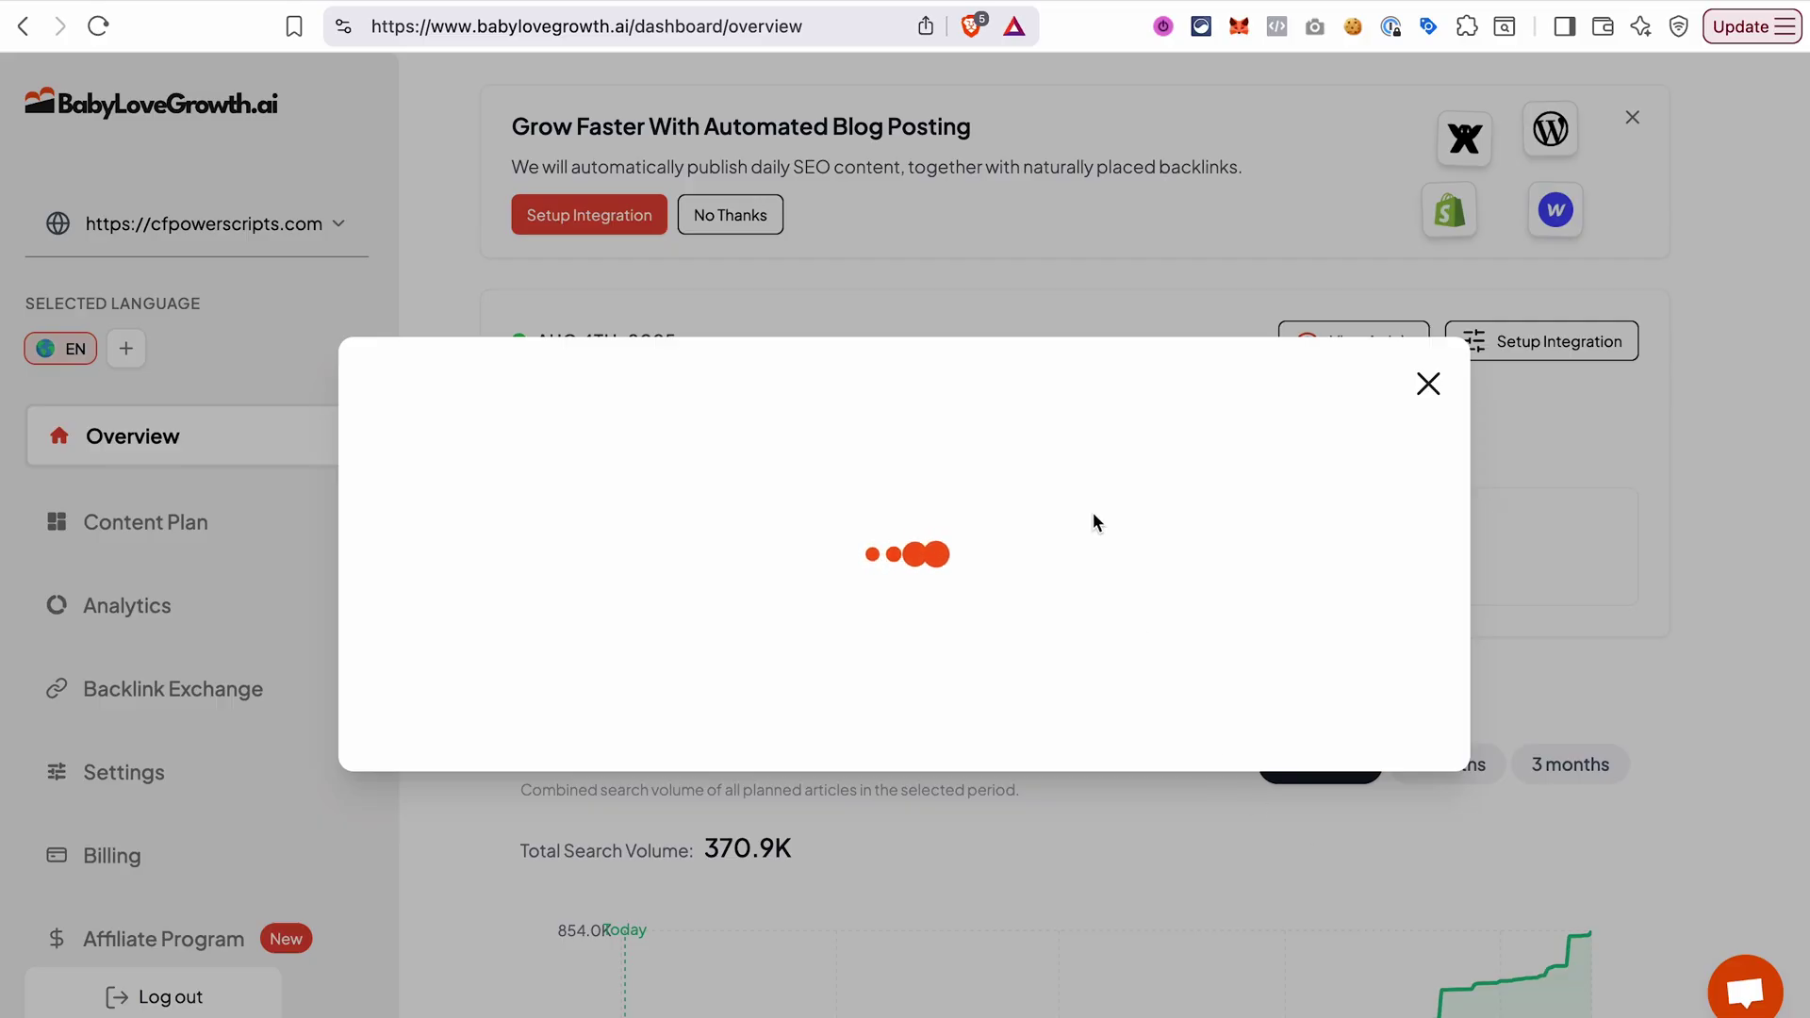
# Add gohighlevel.com and kajabi.com as competitors, remove goto.clickfunnels.com and leadpages.com, and continue.
pyautogui.click(684, 573)
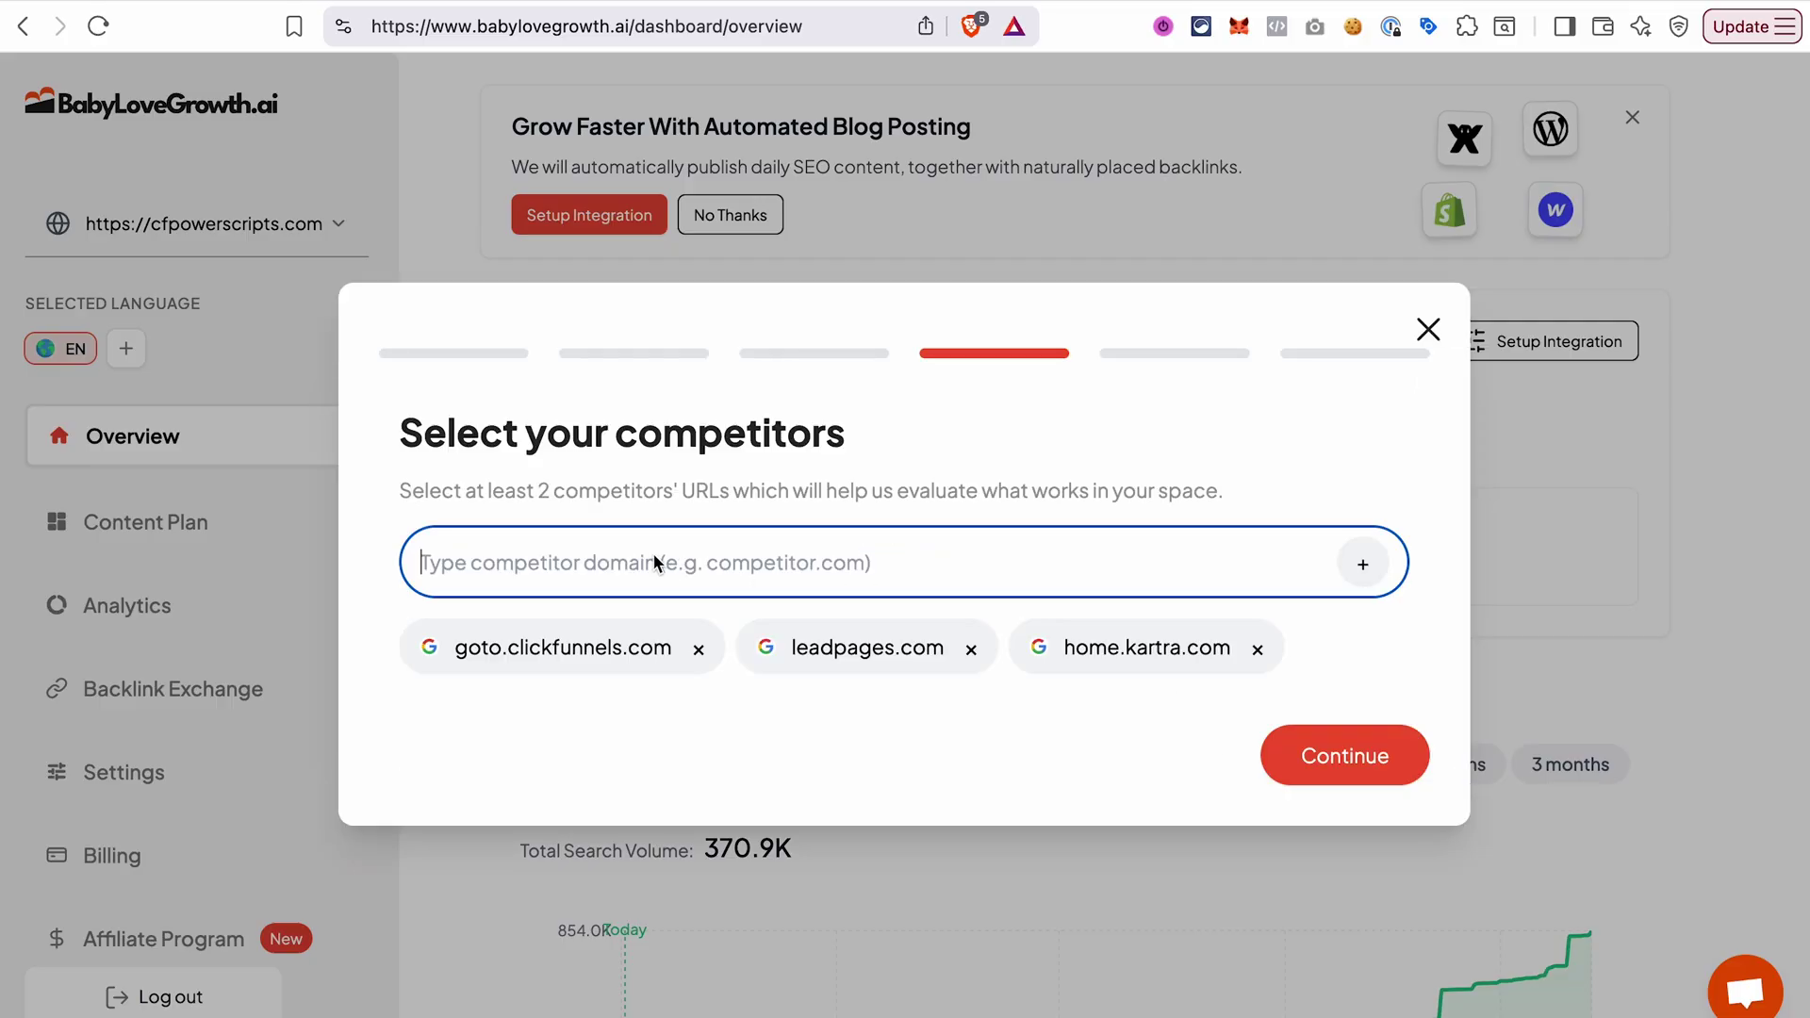
pyautogui.write('https://www.gohighlevel.com/')
pyautogui.press('Return')
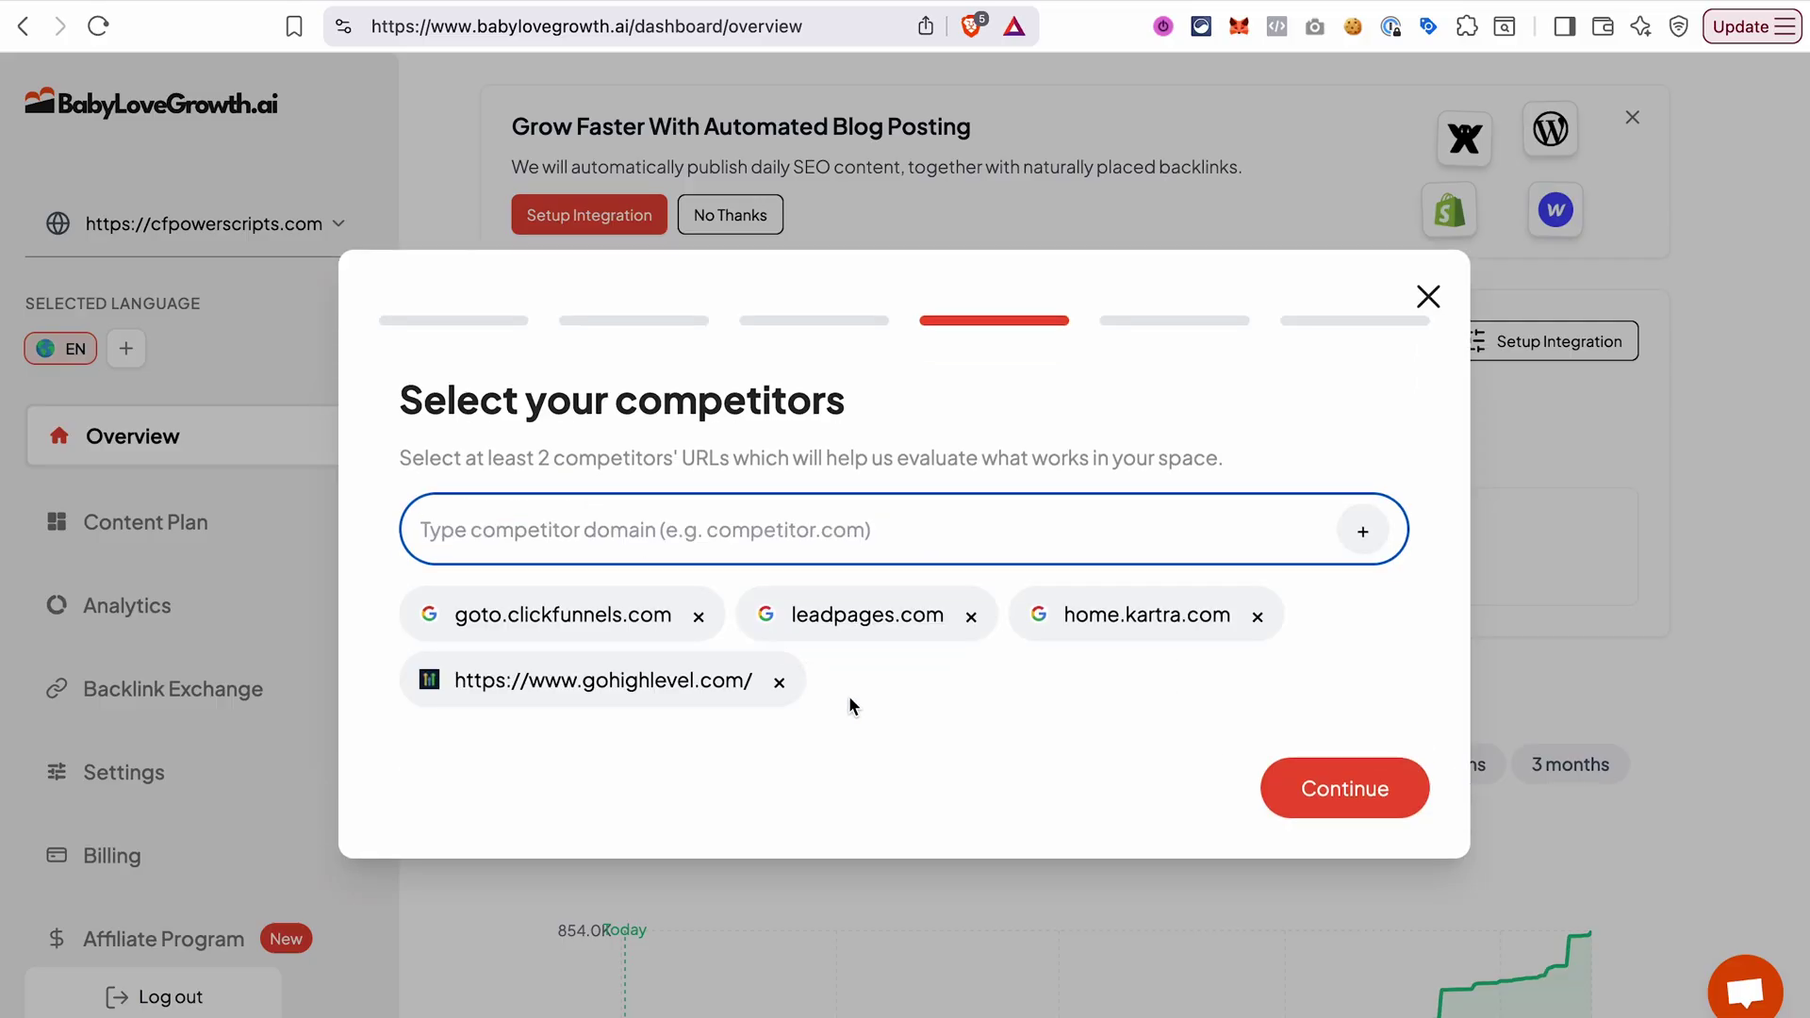
pyautogui.click(698, 615)
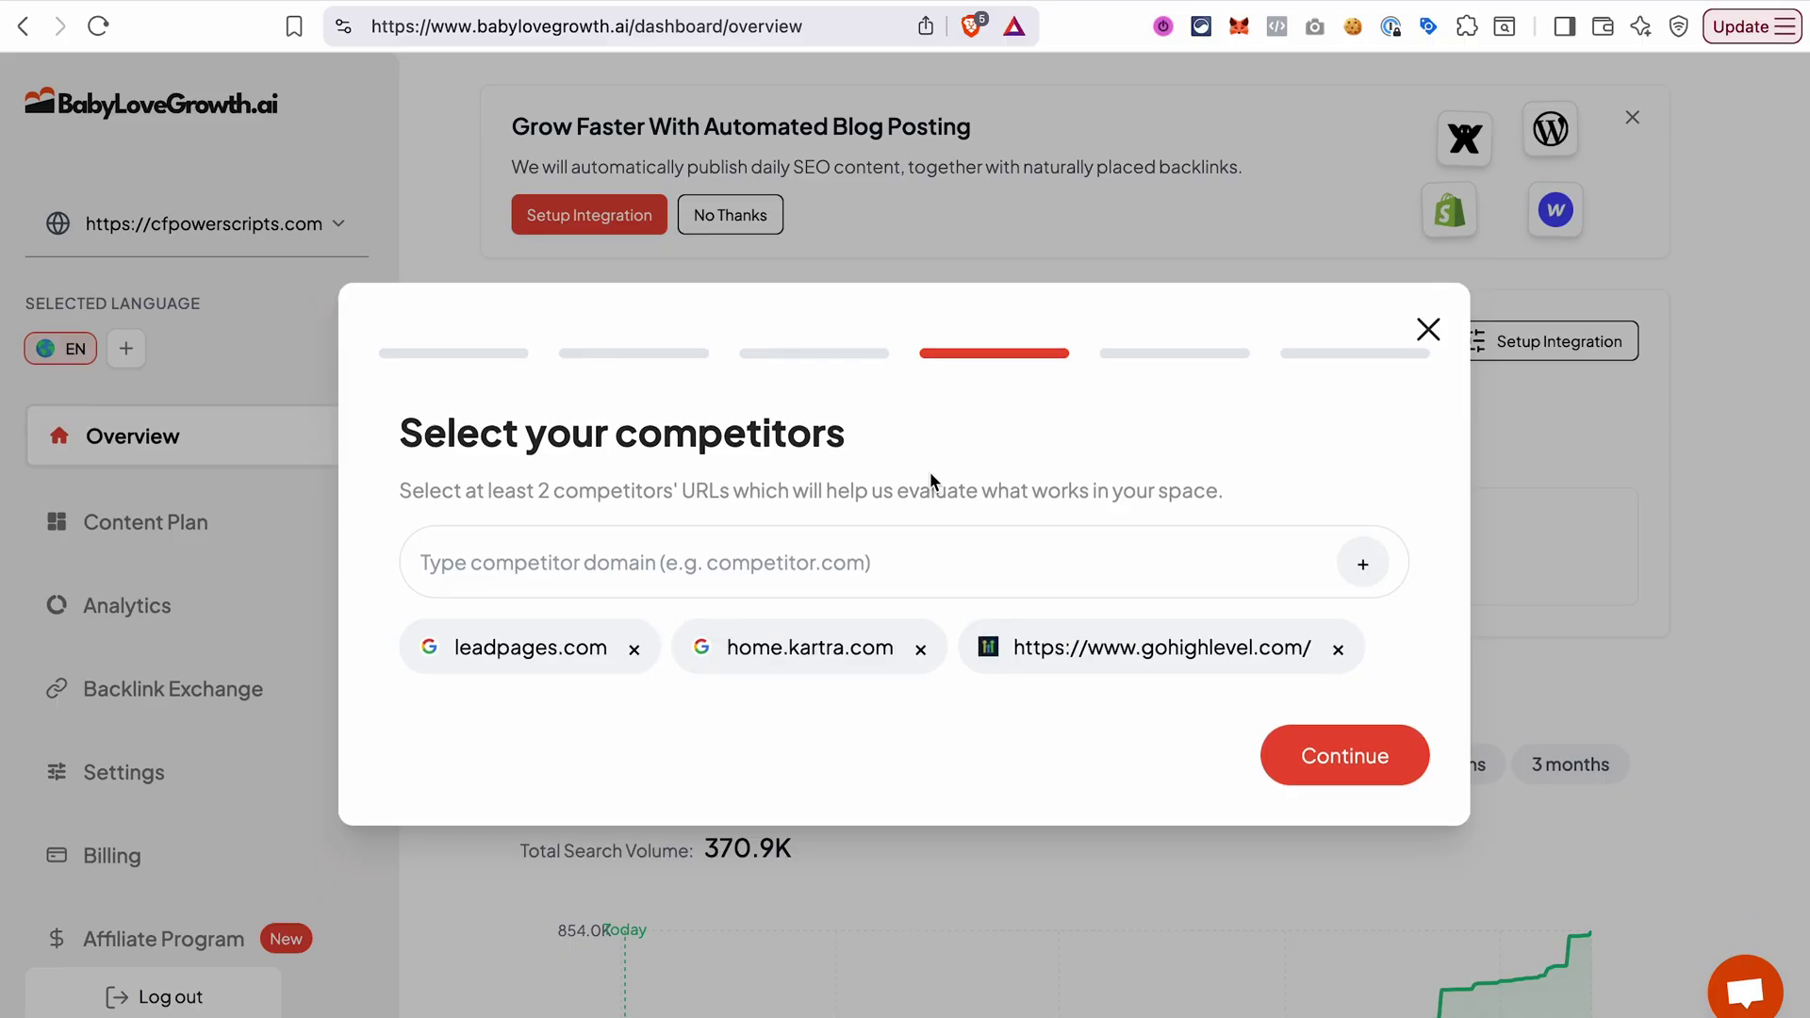
pyautogui.click(788, 564)
pyautogui.write('https://kajabi.com/')
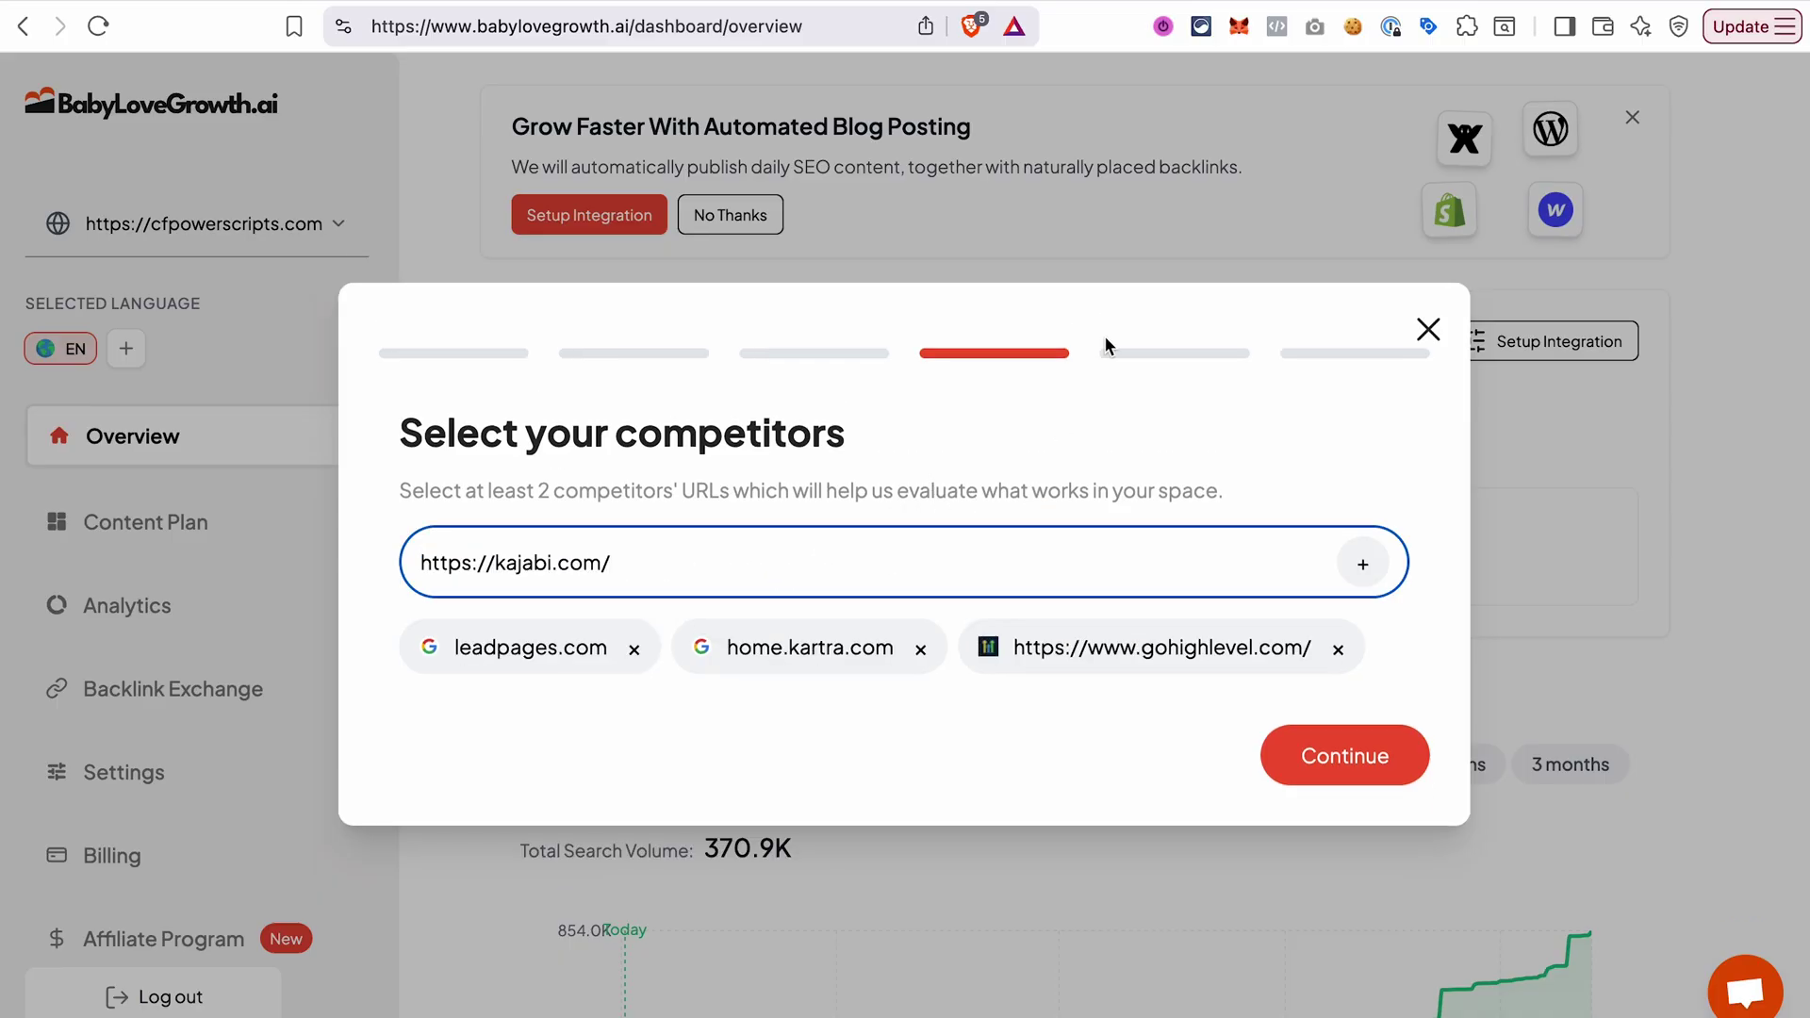
pyautogui.press('Return')
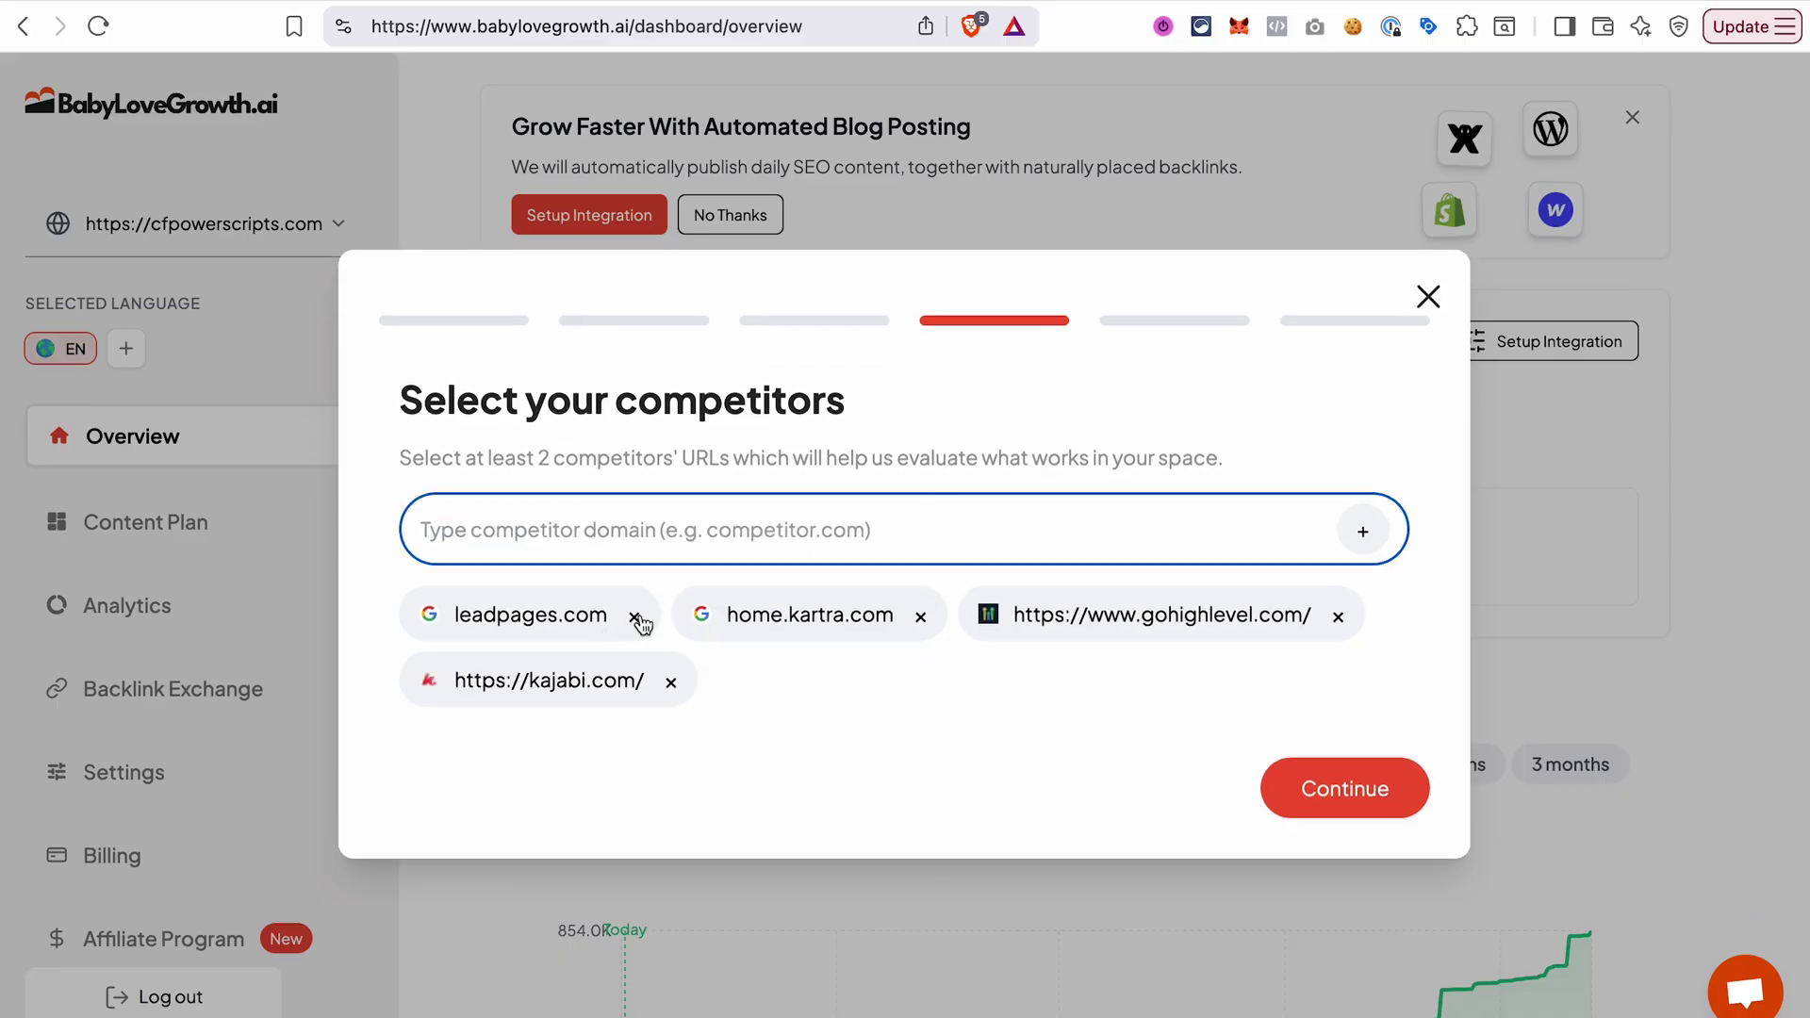
pyautogui.click(636, 616)
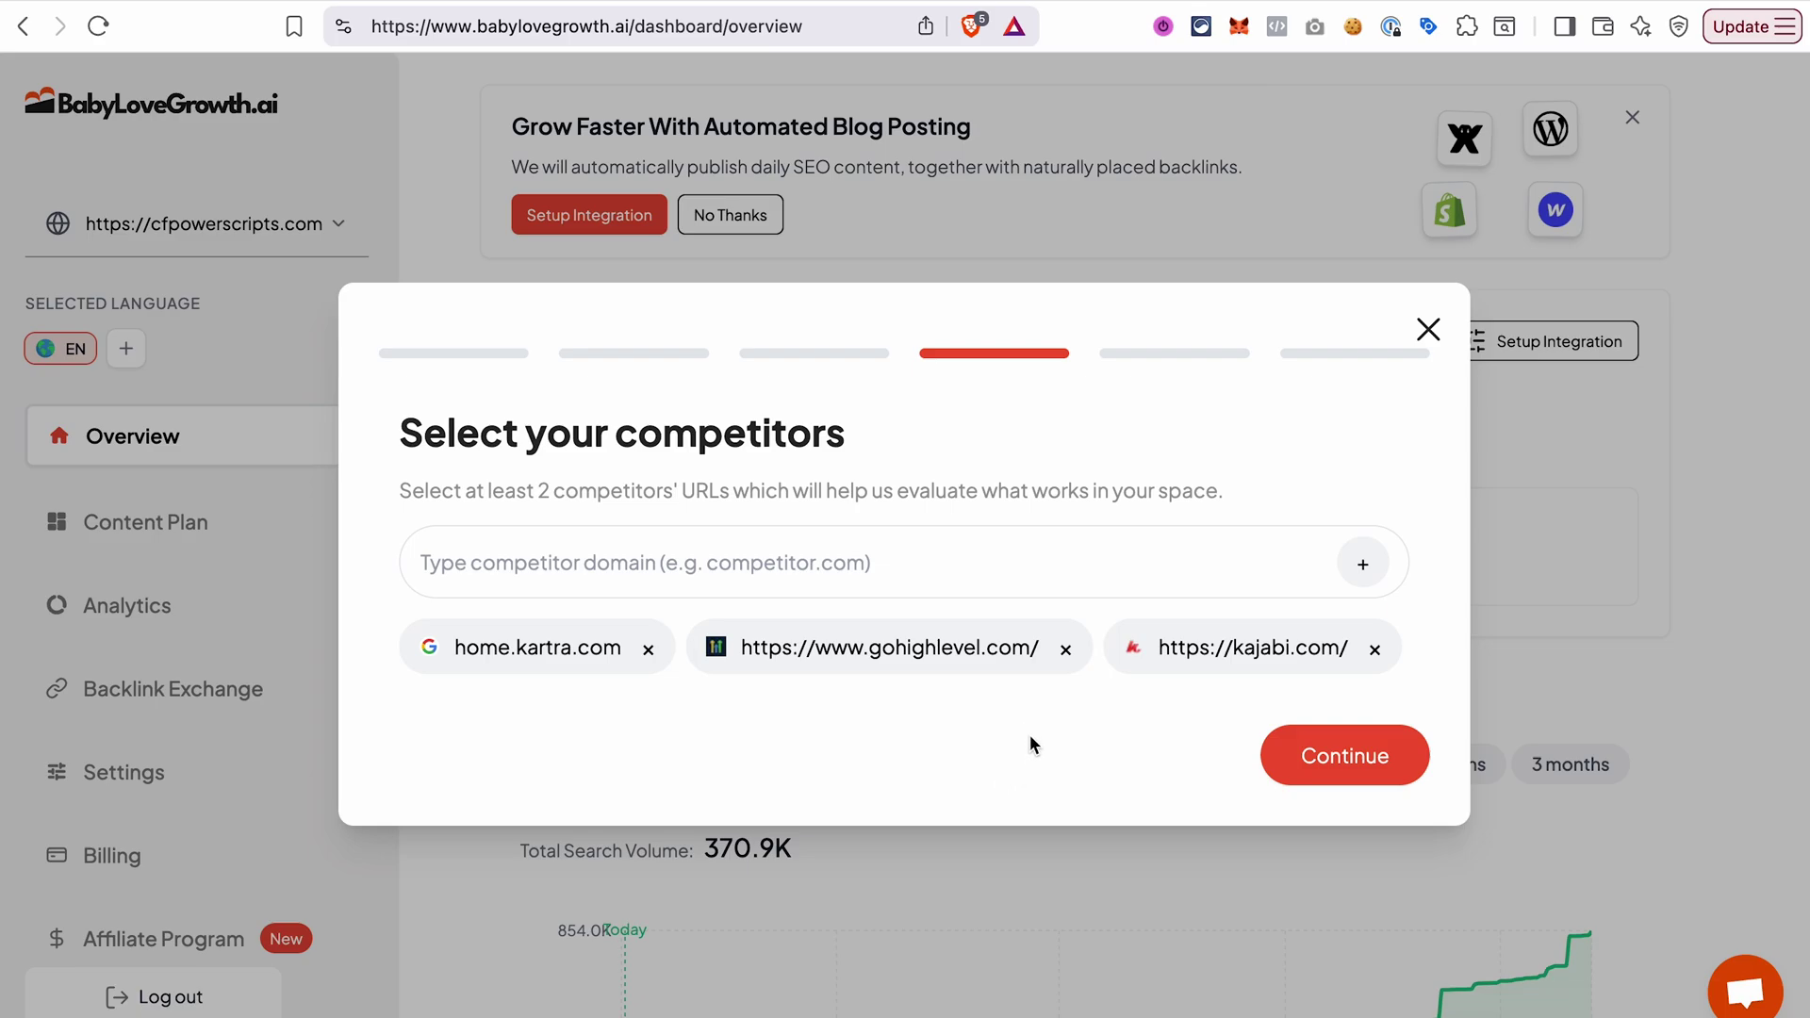
pyautogui.click(1374, 756)
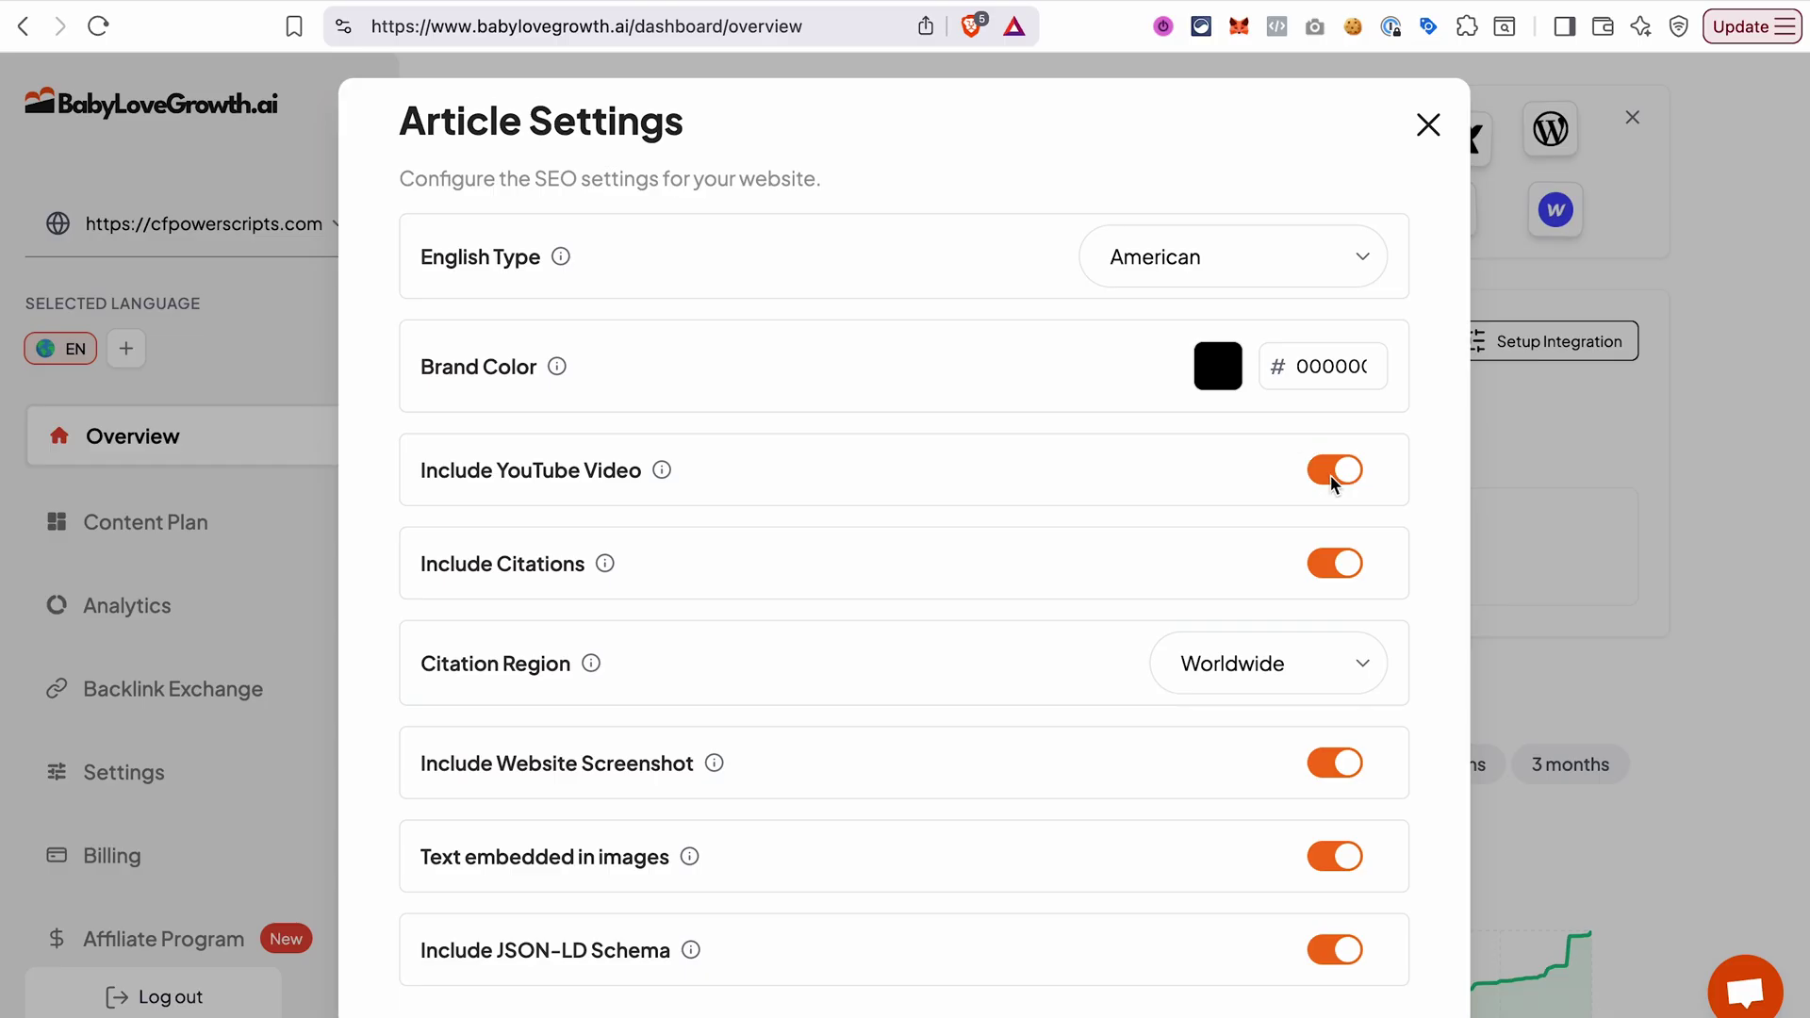
# Accept the Article Settings with American English, all content extras on and Worldwide citations.
pyautogui.scroll(-2, 1260, 524)
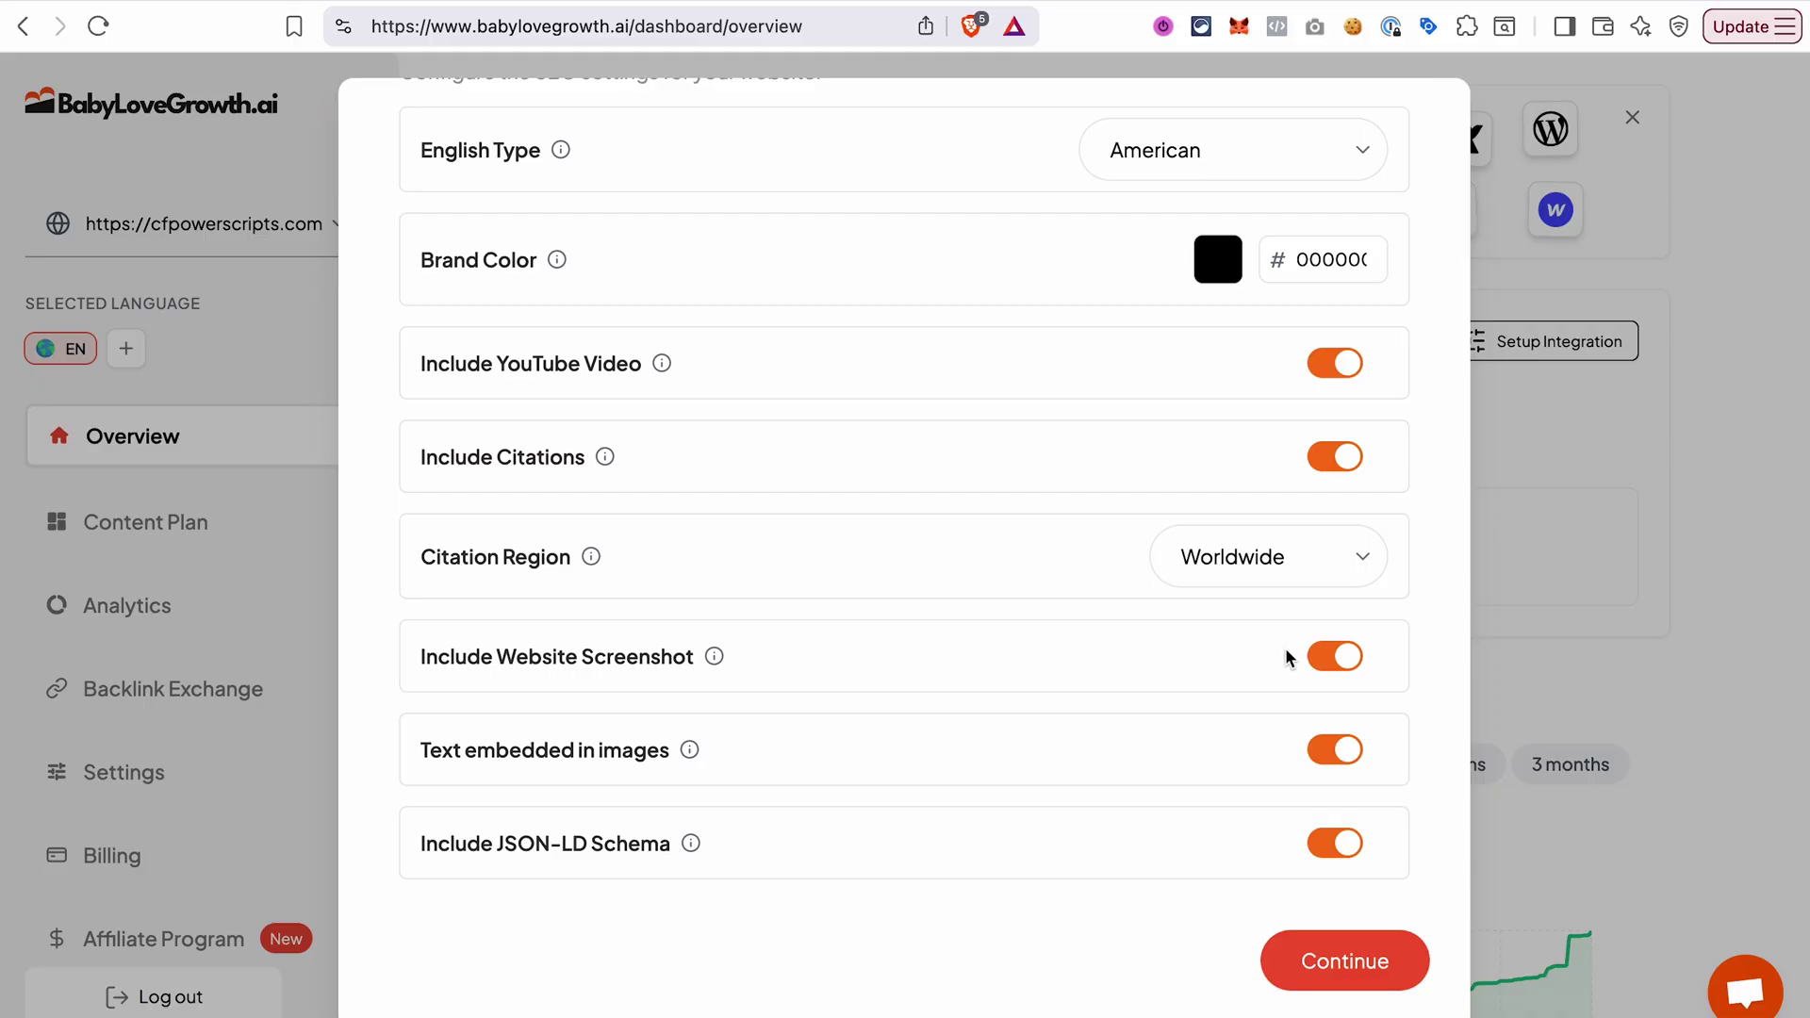
pyautogui.moveTo(719, 660)
pyautogui.moveTo(692, 860)
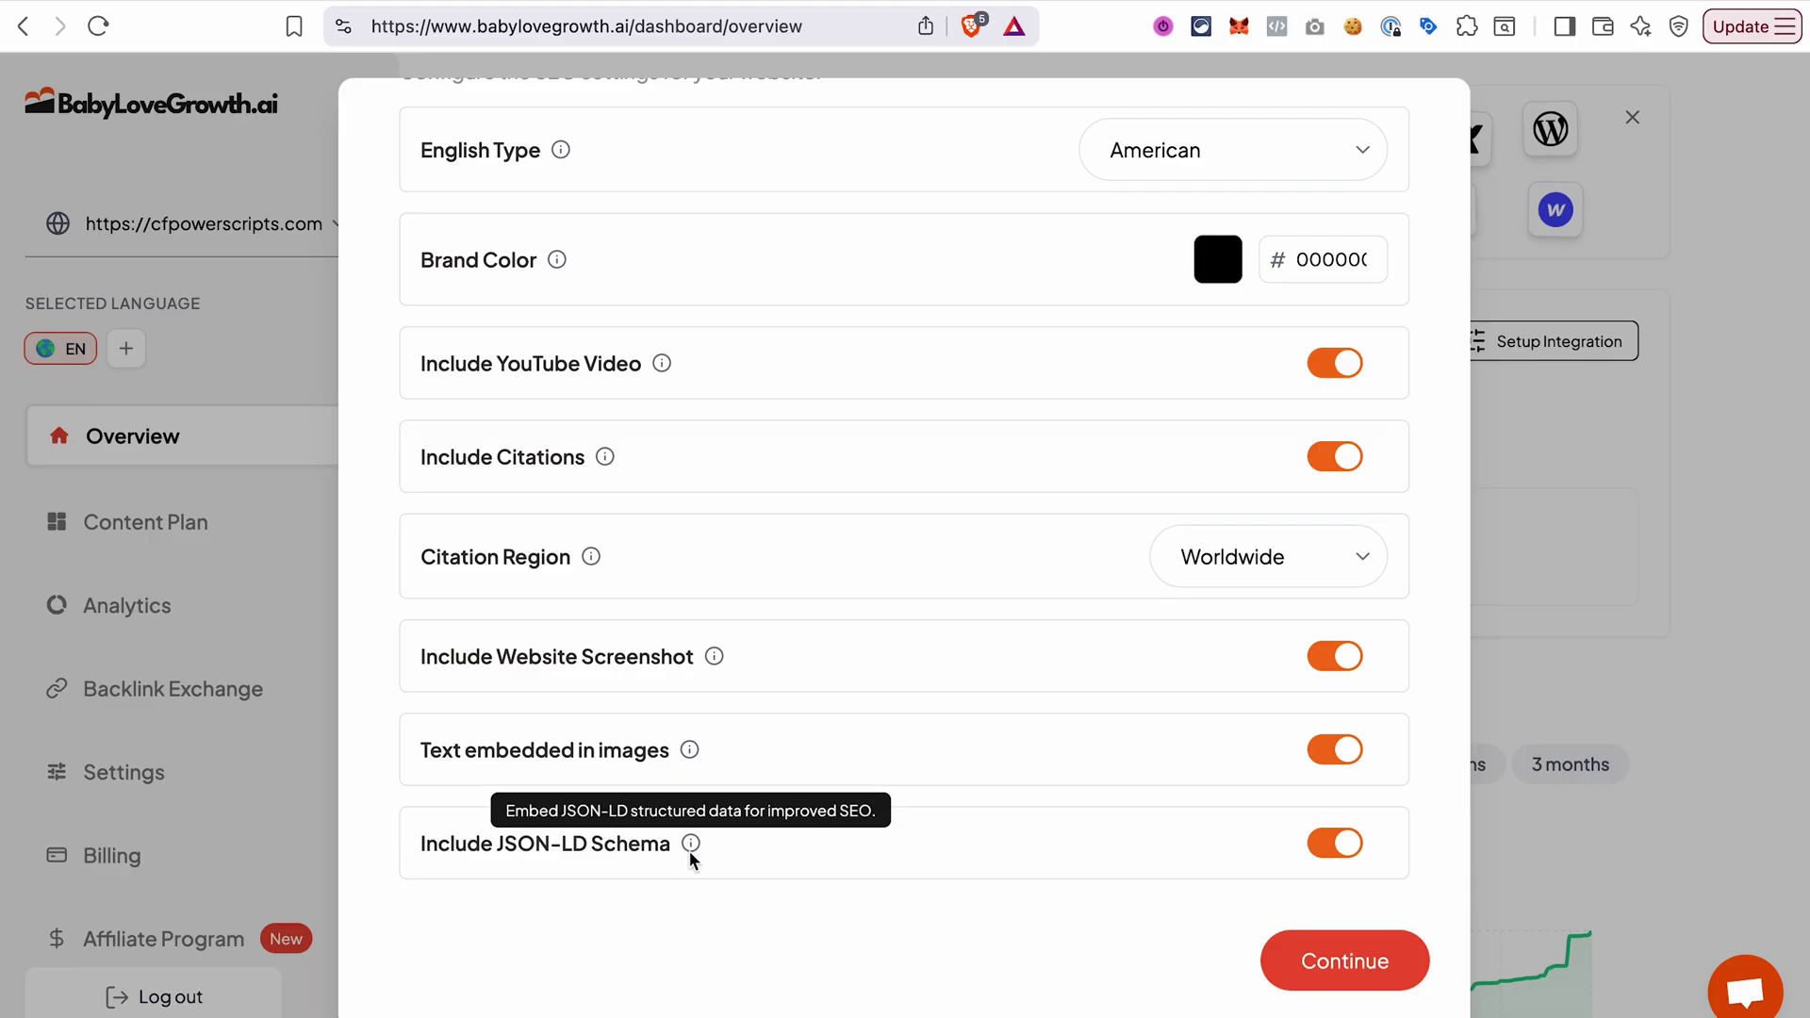
pyautogui.click(1331, 966)
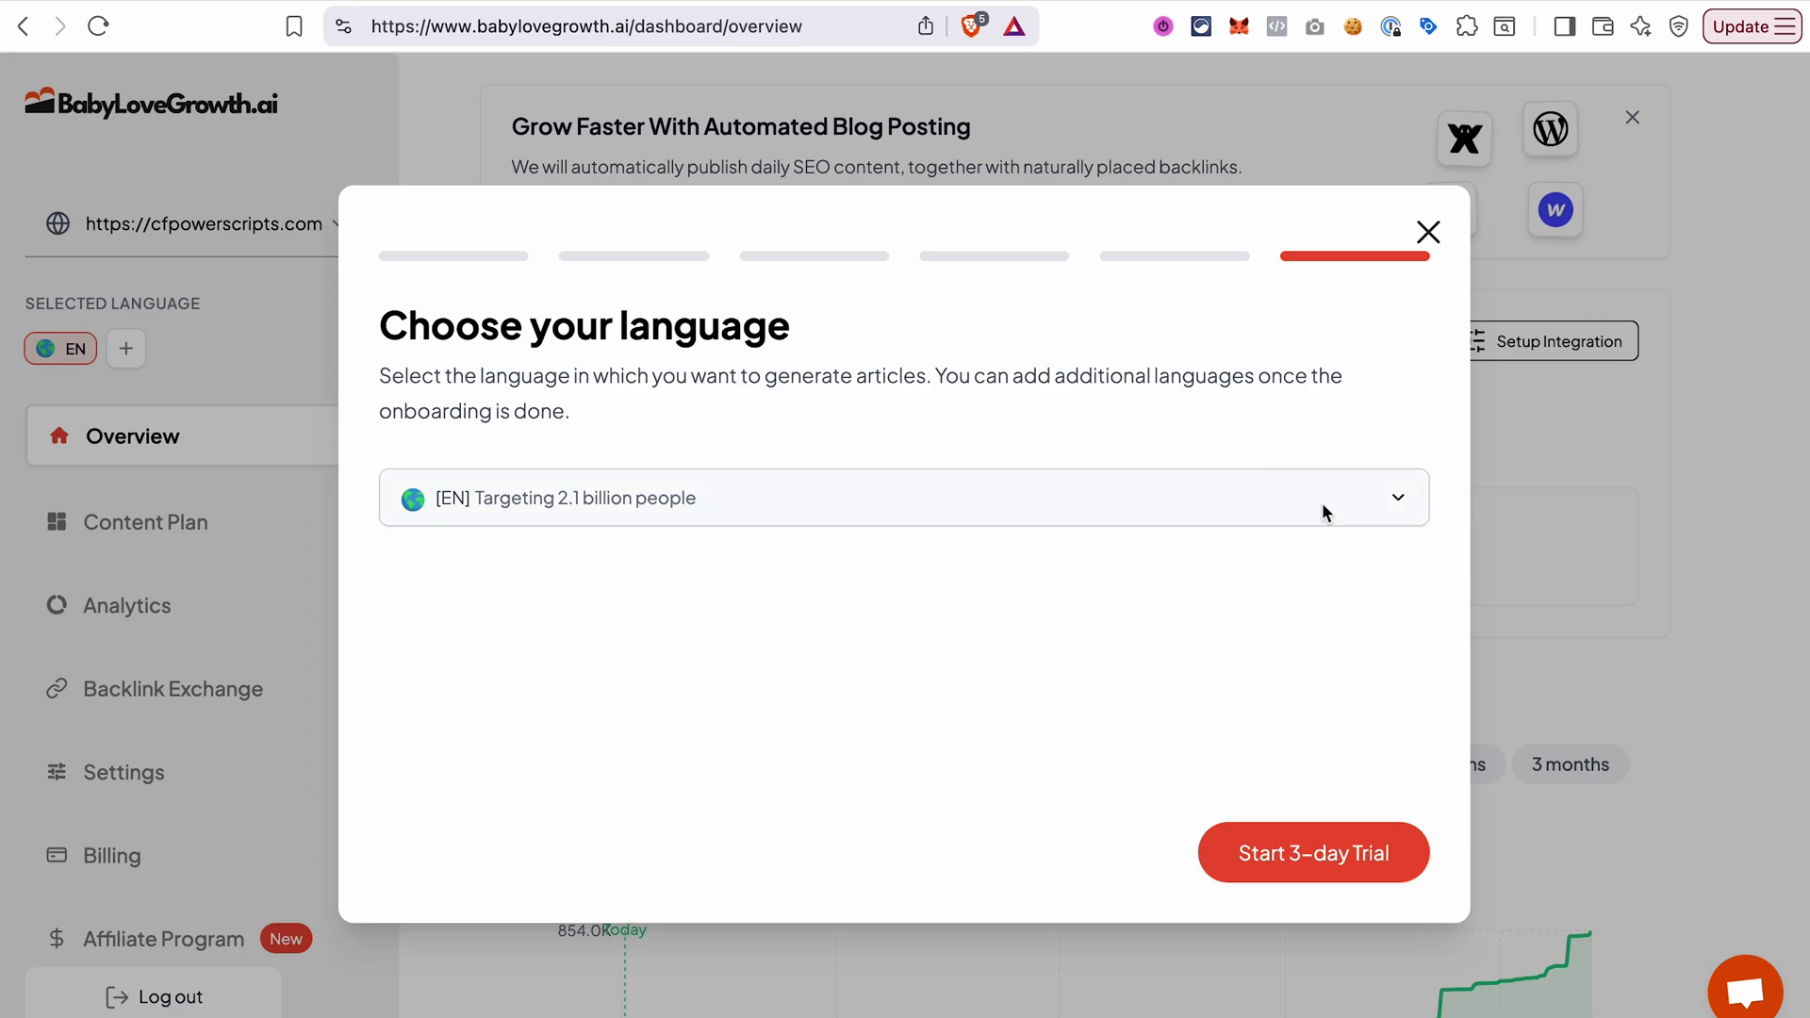
# Keep EN as the article language, start the 3-day trial, and go to the Content Plan.
pyautogui.click(1394, 512)
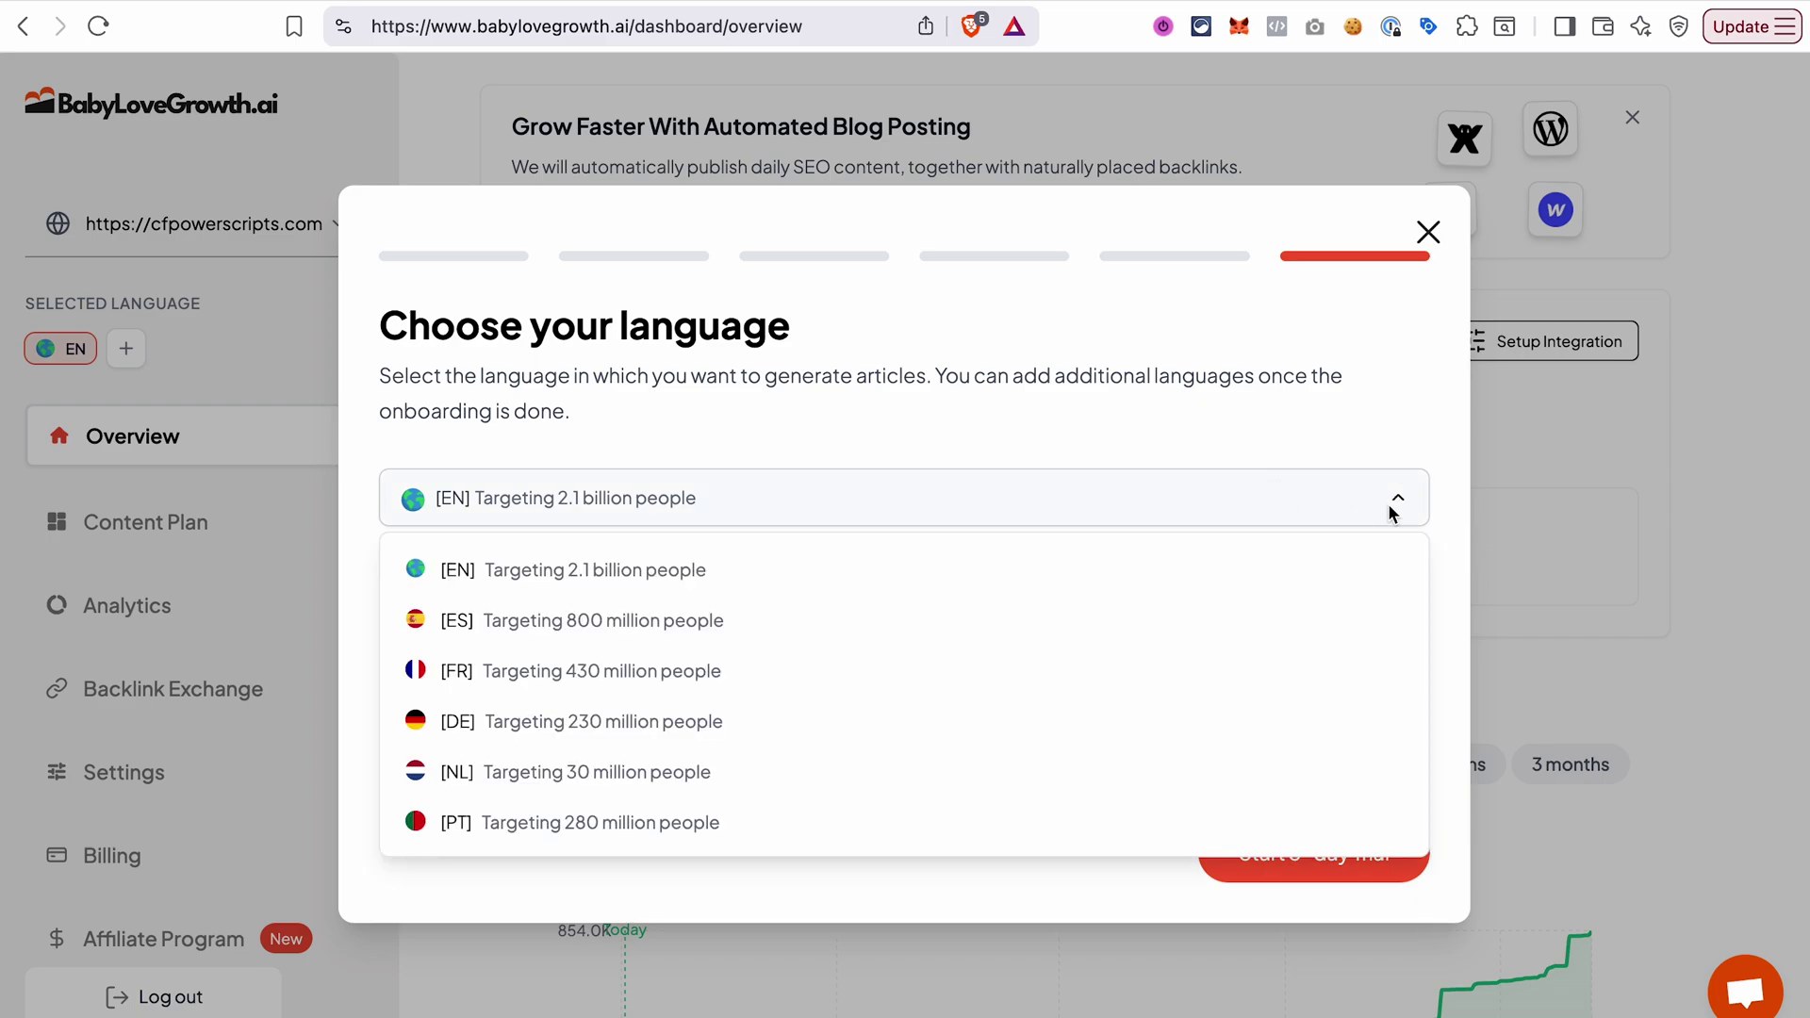
pyautogui.click(1393, 512)
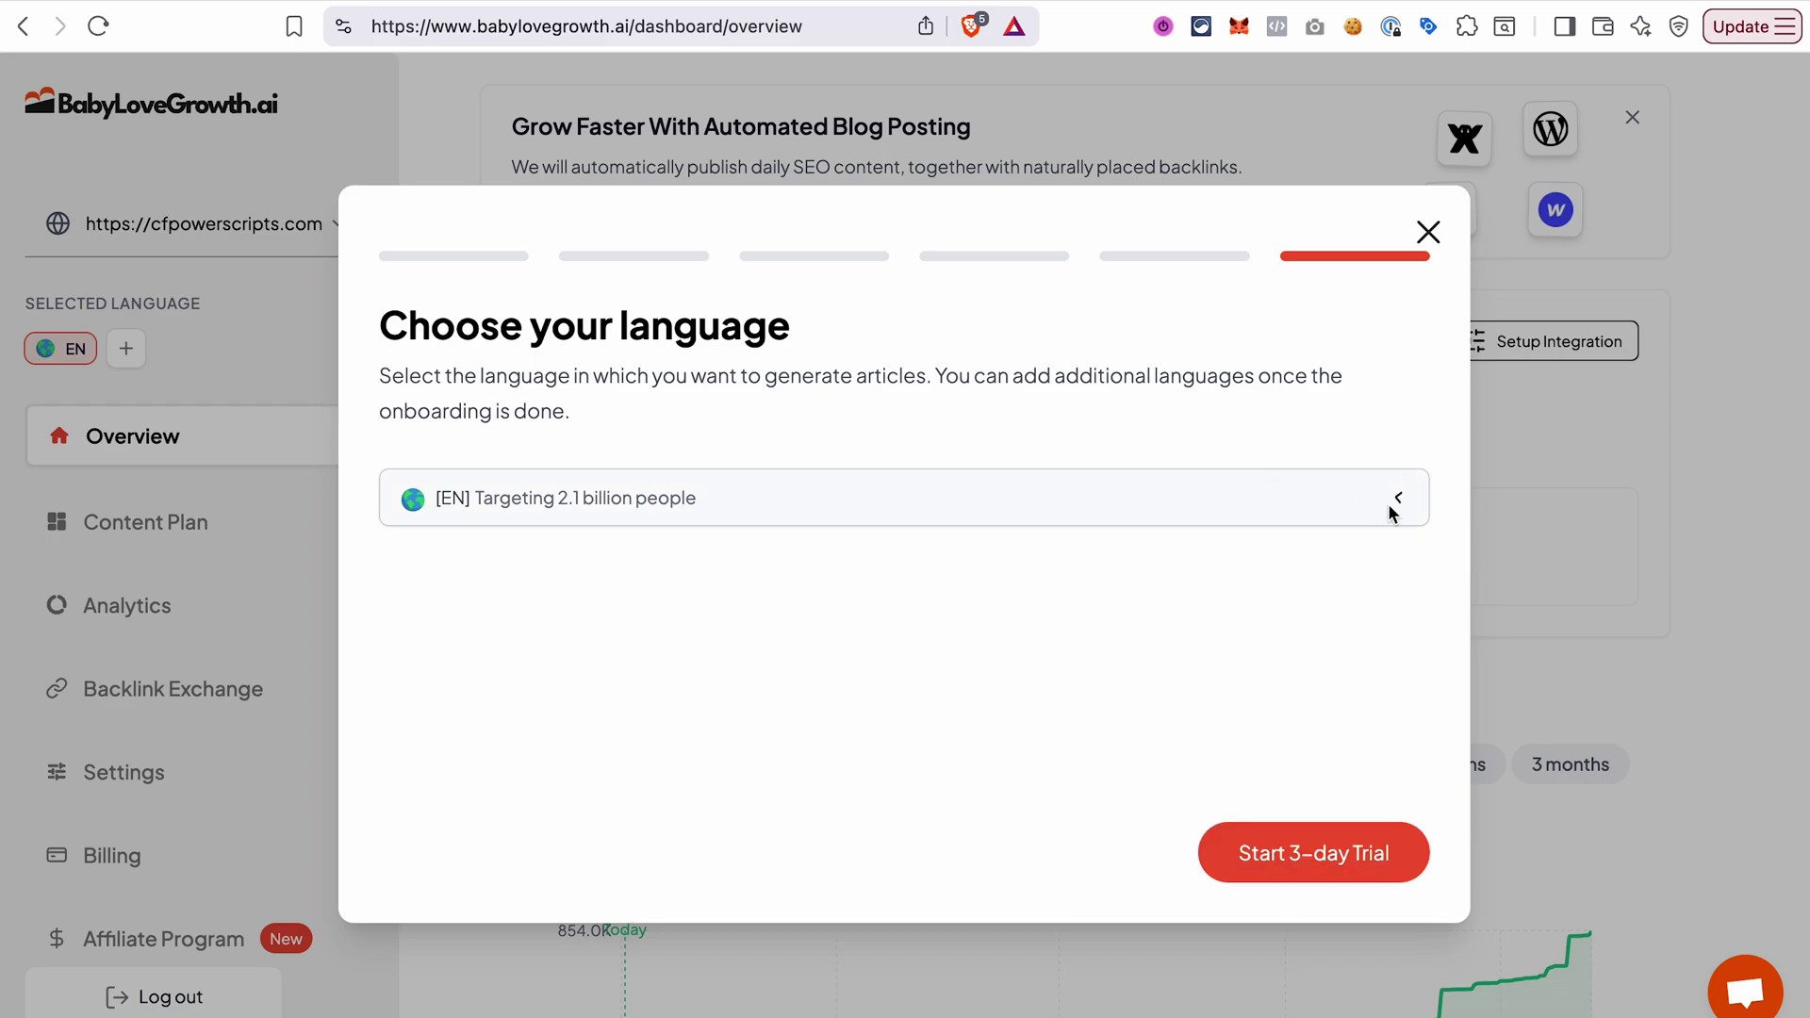
pyautogui.click(1337, 867)
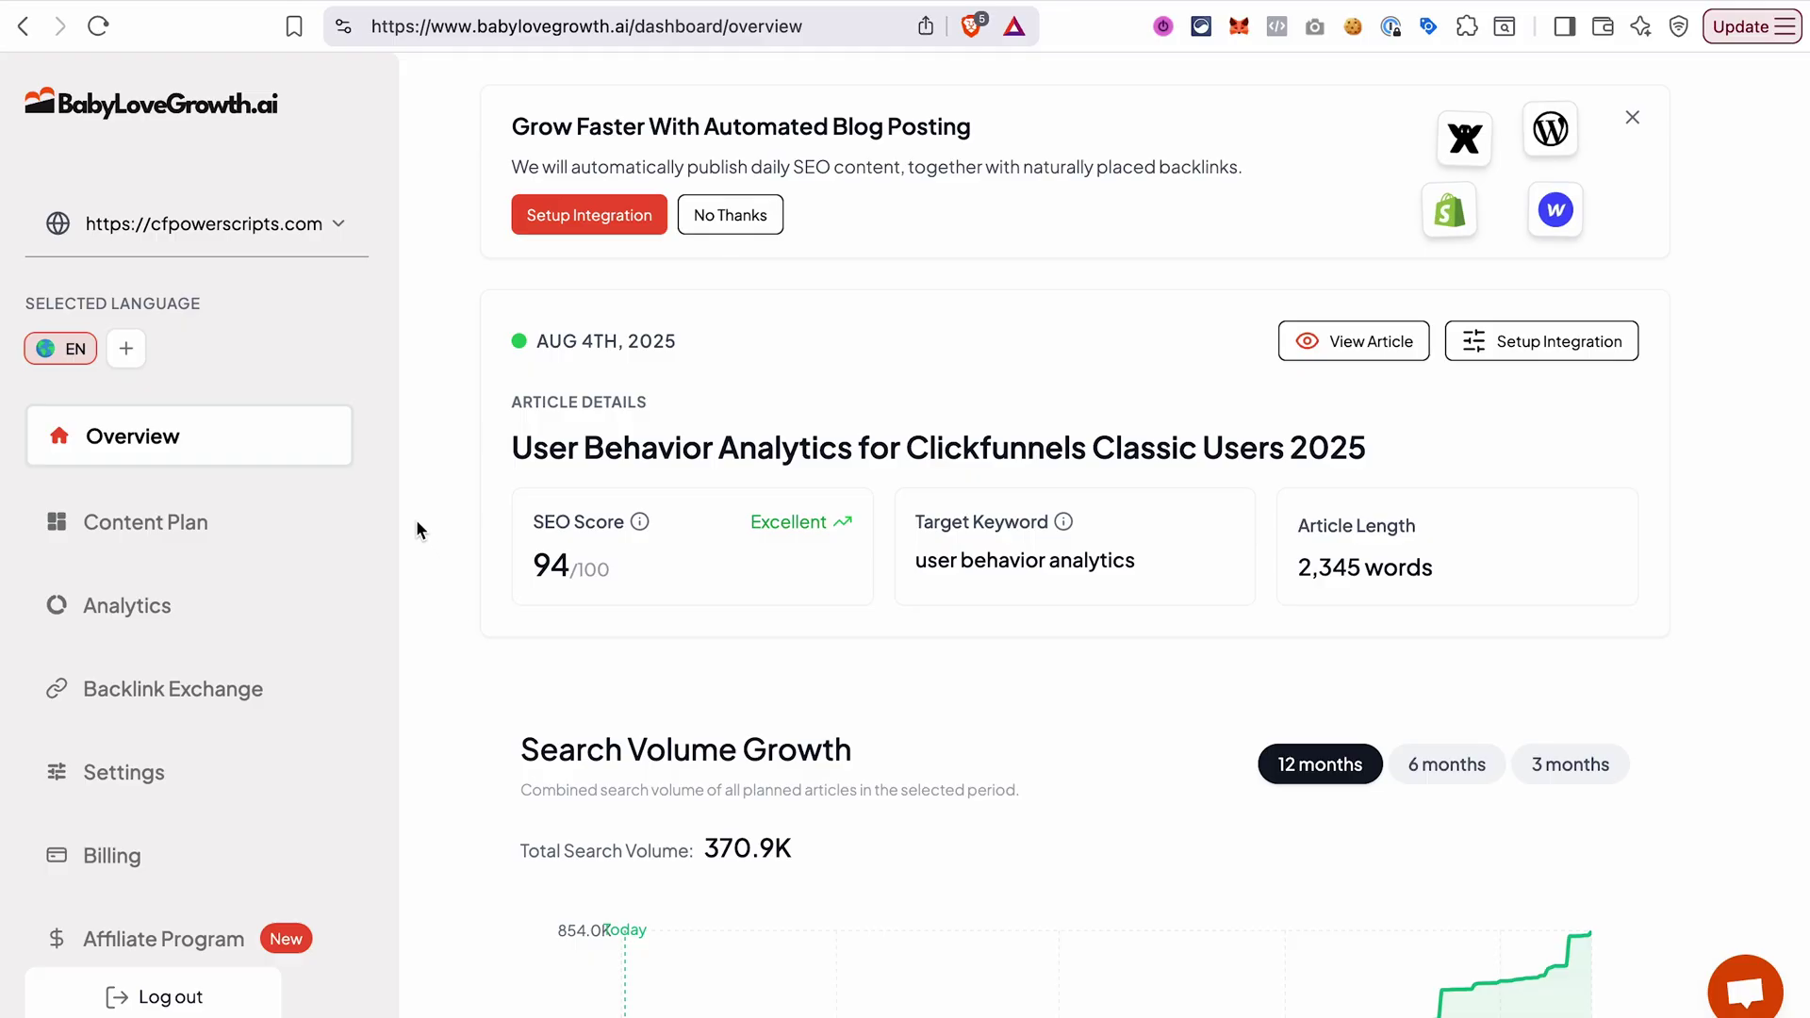
pyautogui.click(145, 530)
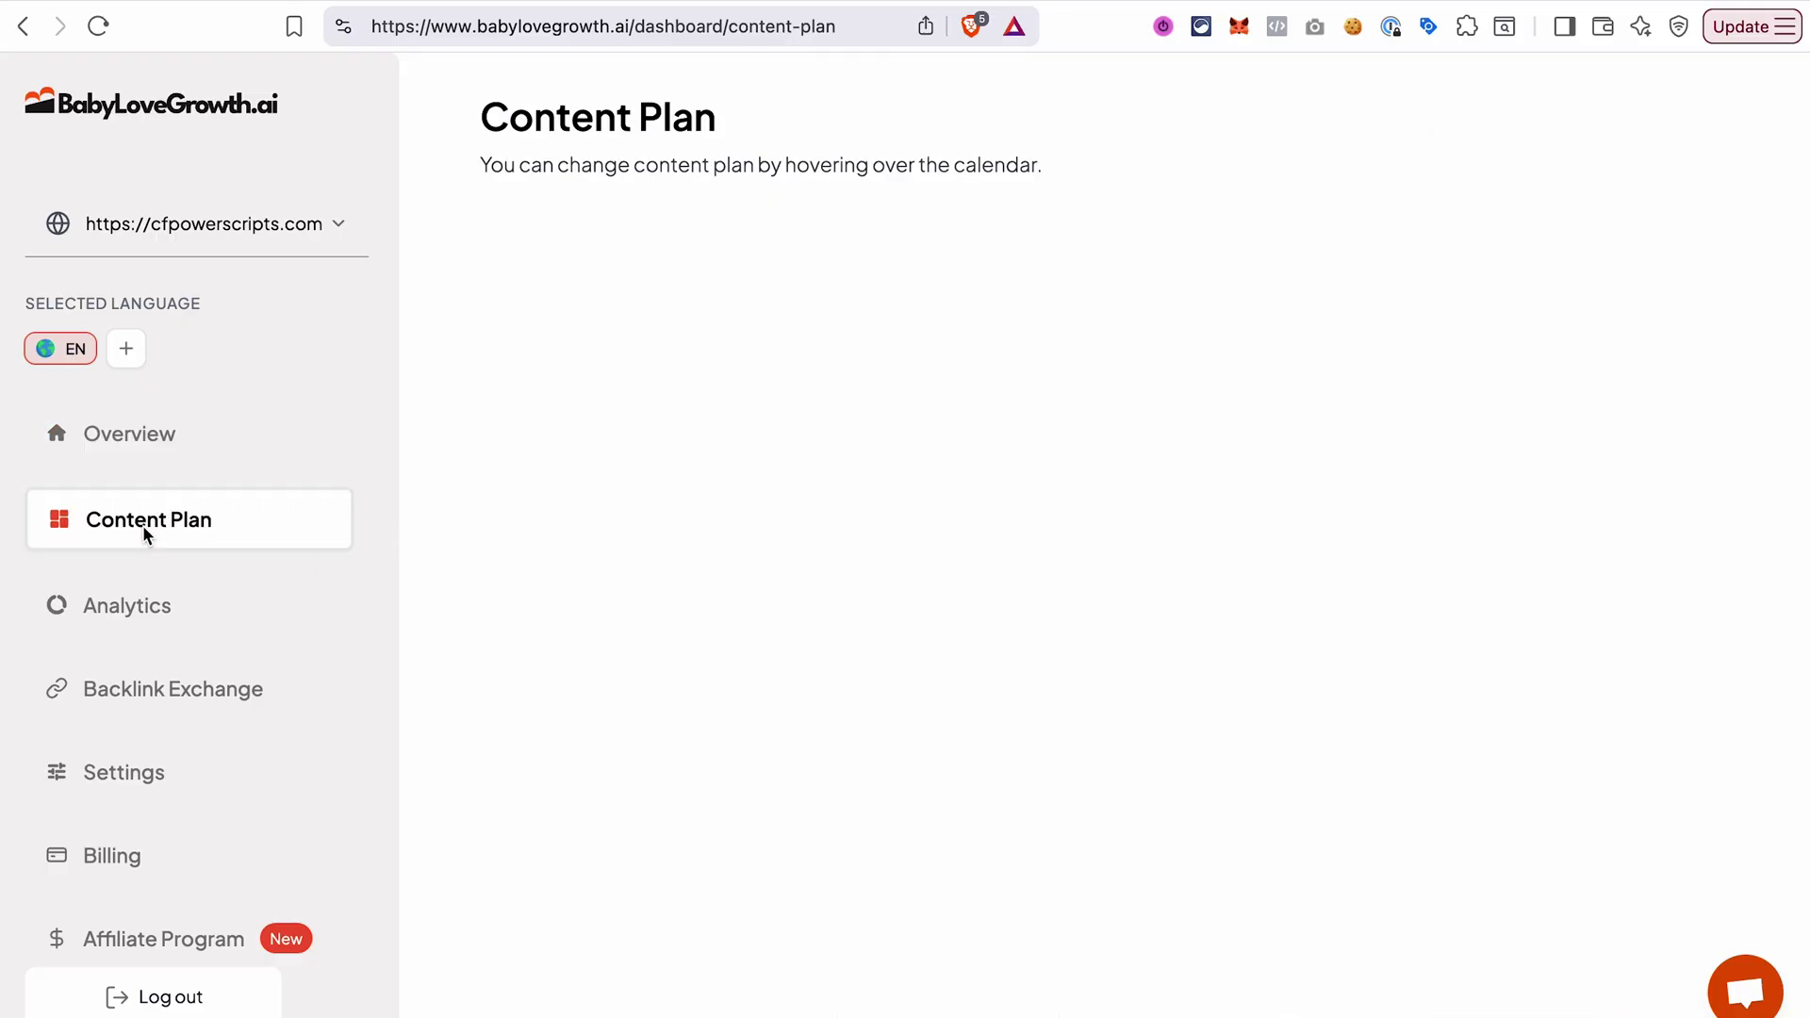
# Browse the daily Content Plan calendar and open the article planned for the 4th.
pyautogui.scroll(-2, 769, 649)
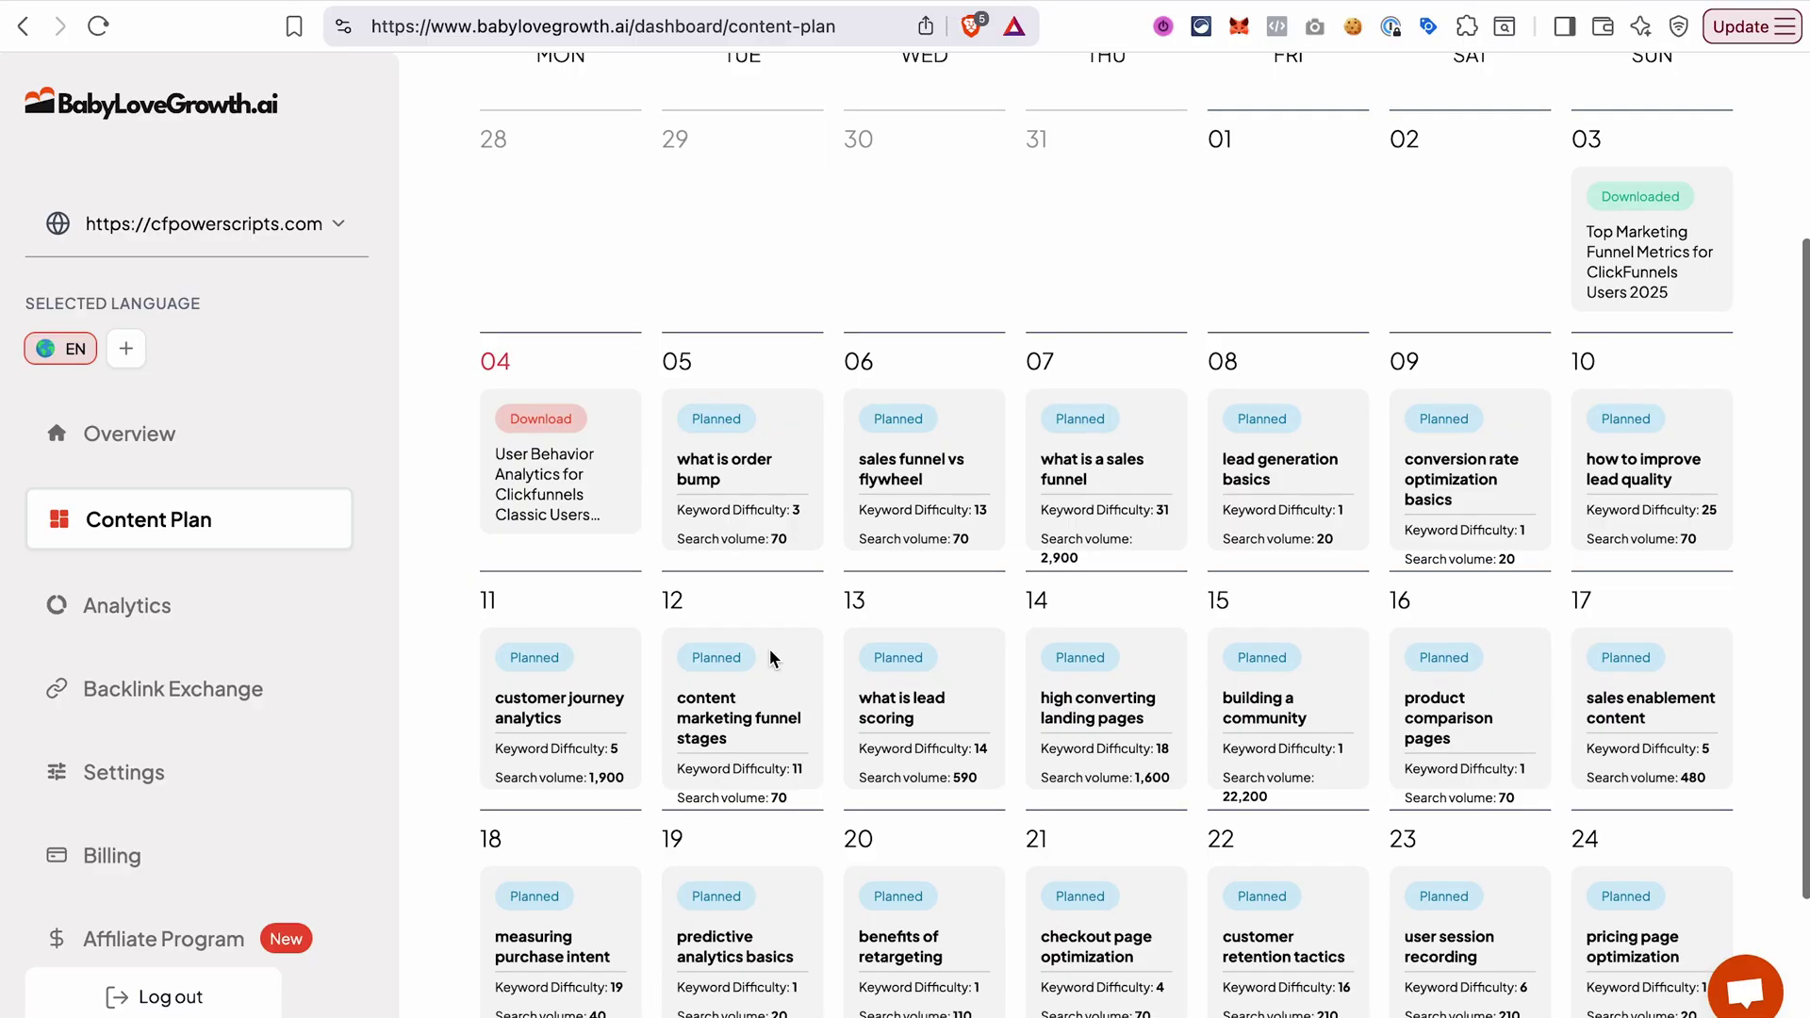
pyautogui.scroll(-3, 770, 649)
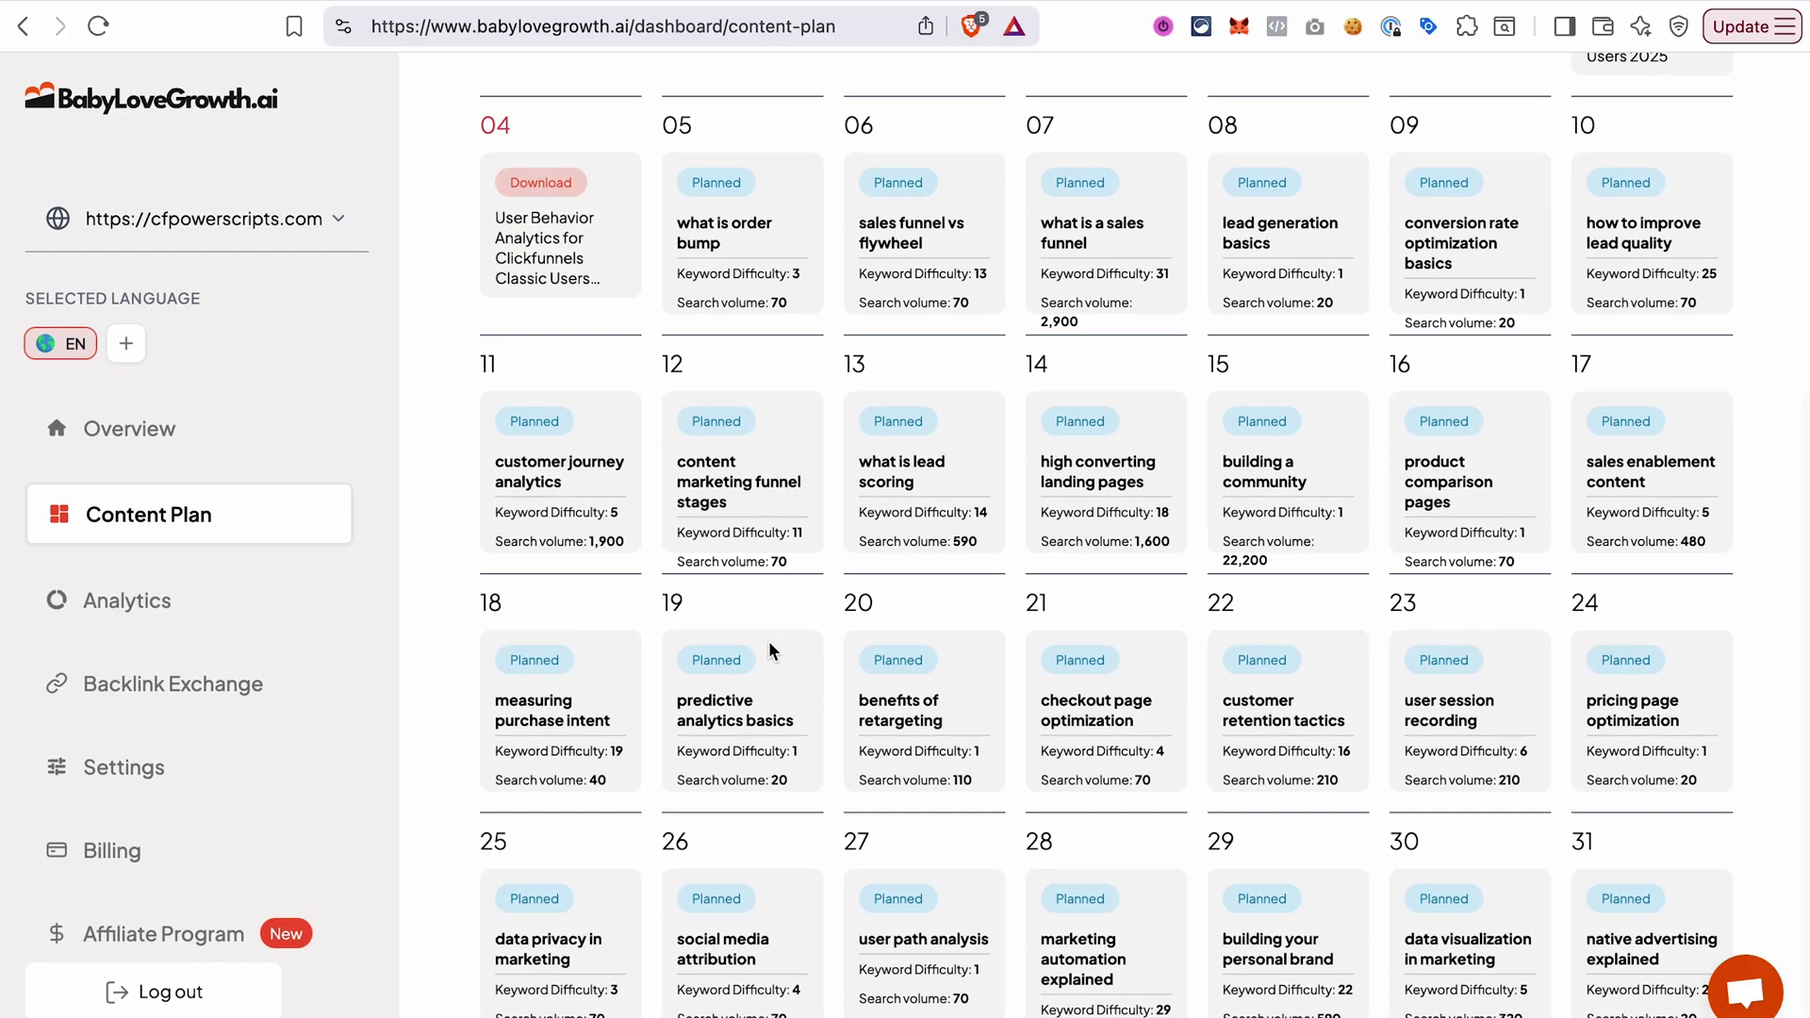
pyautogui.scroll(3, 770, 650)
pyautogui.moveTo(569, 452)
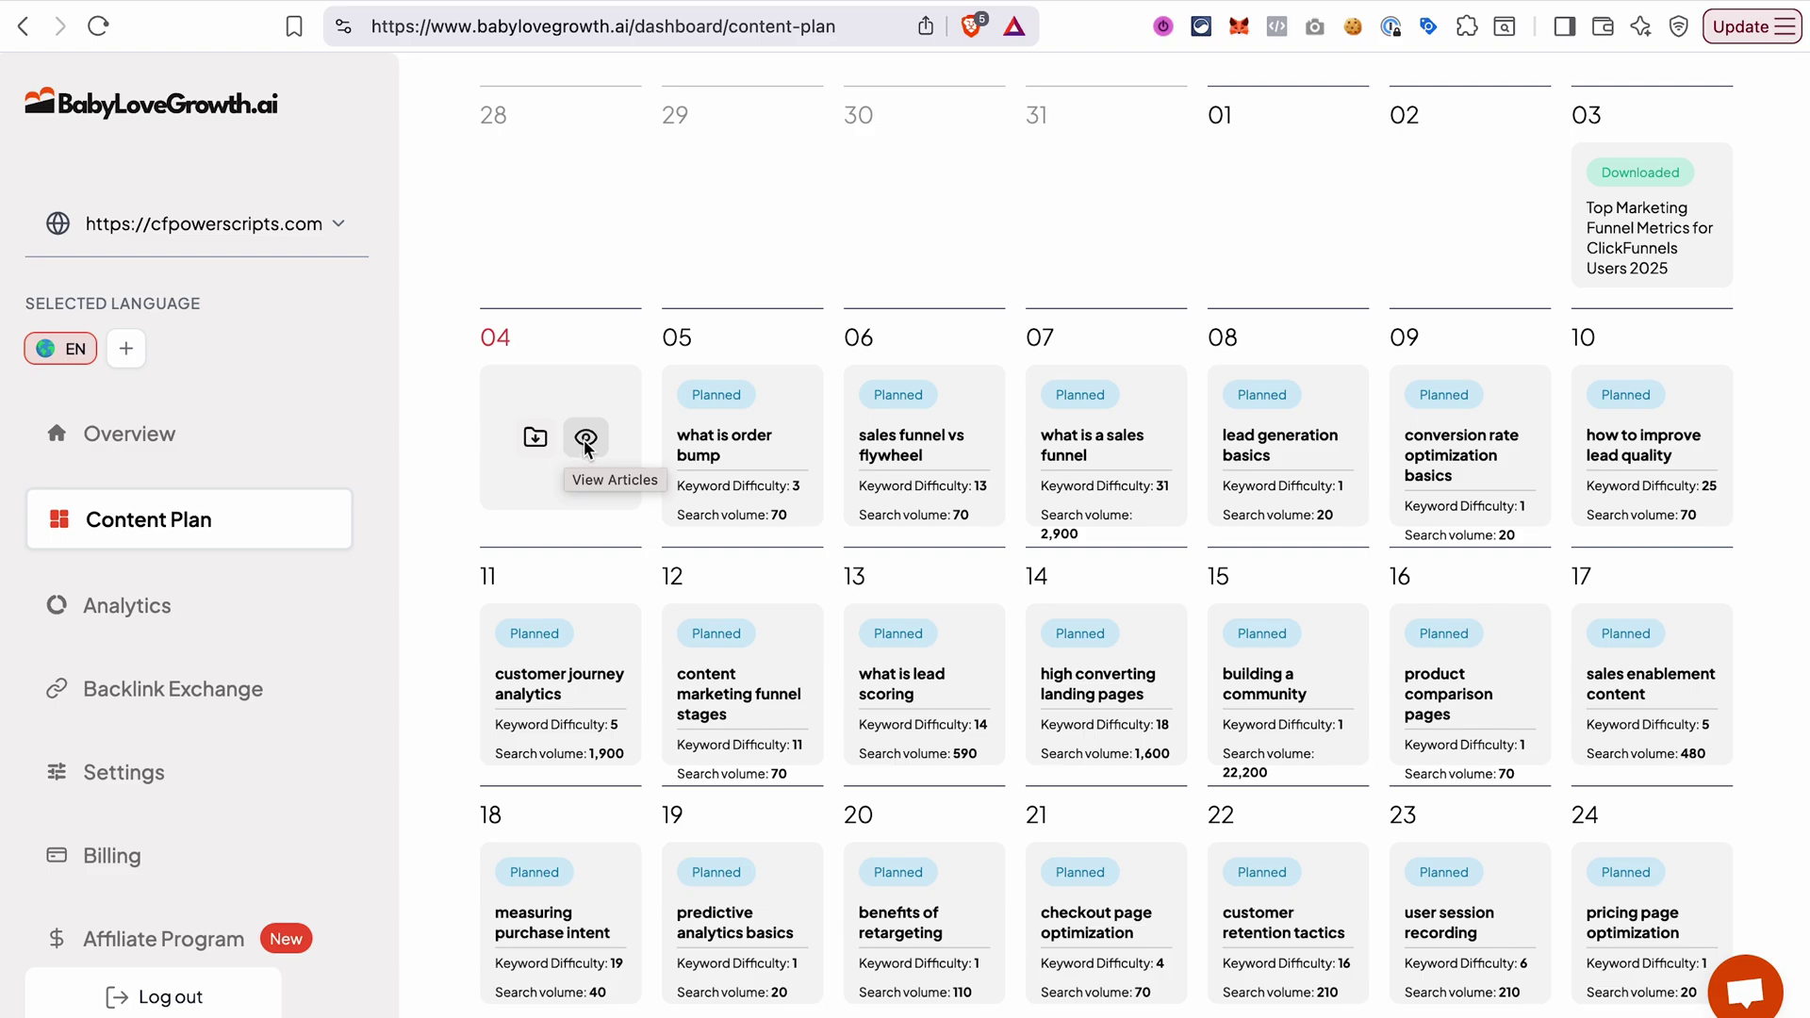
pyautogui.click(586, 437)
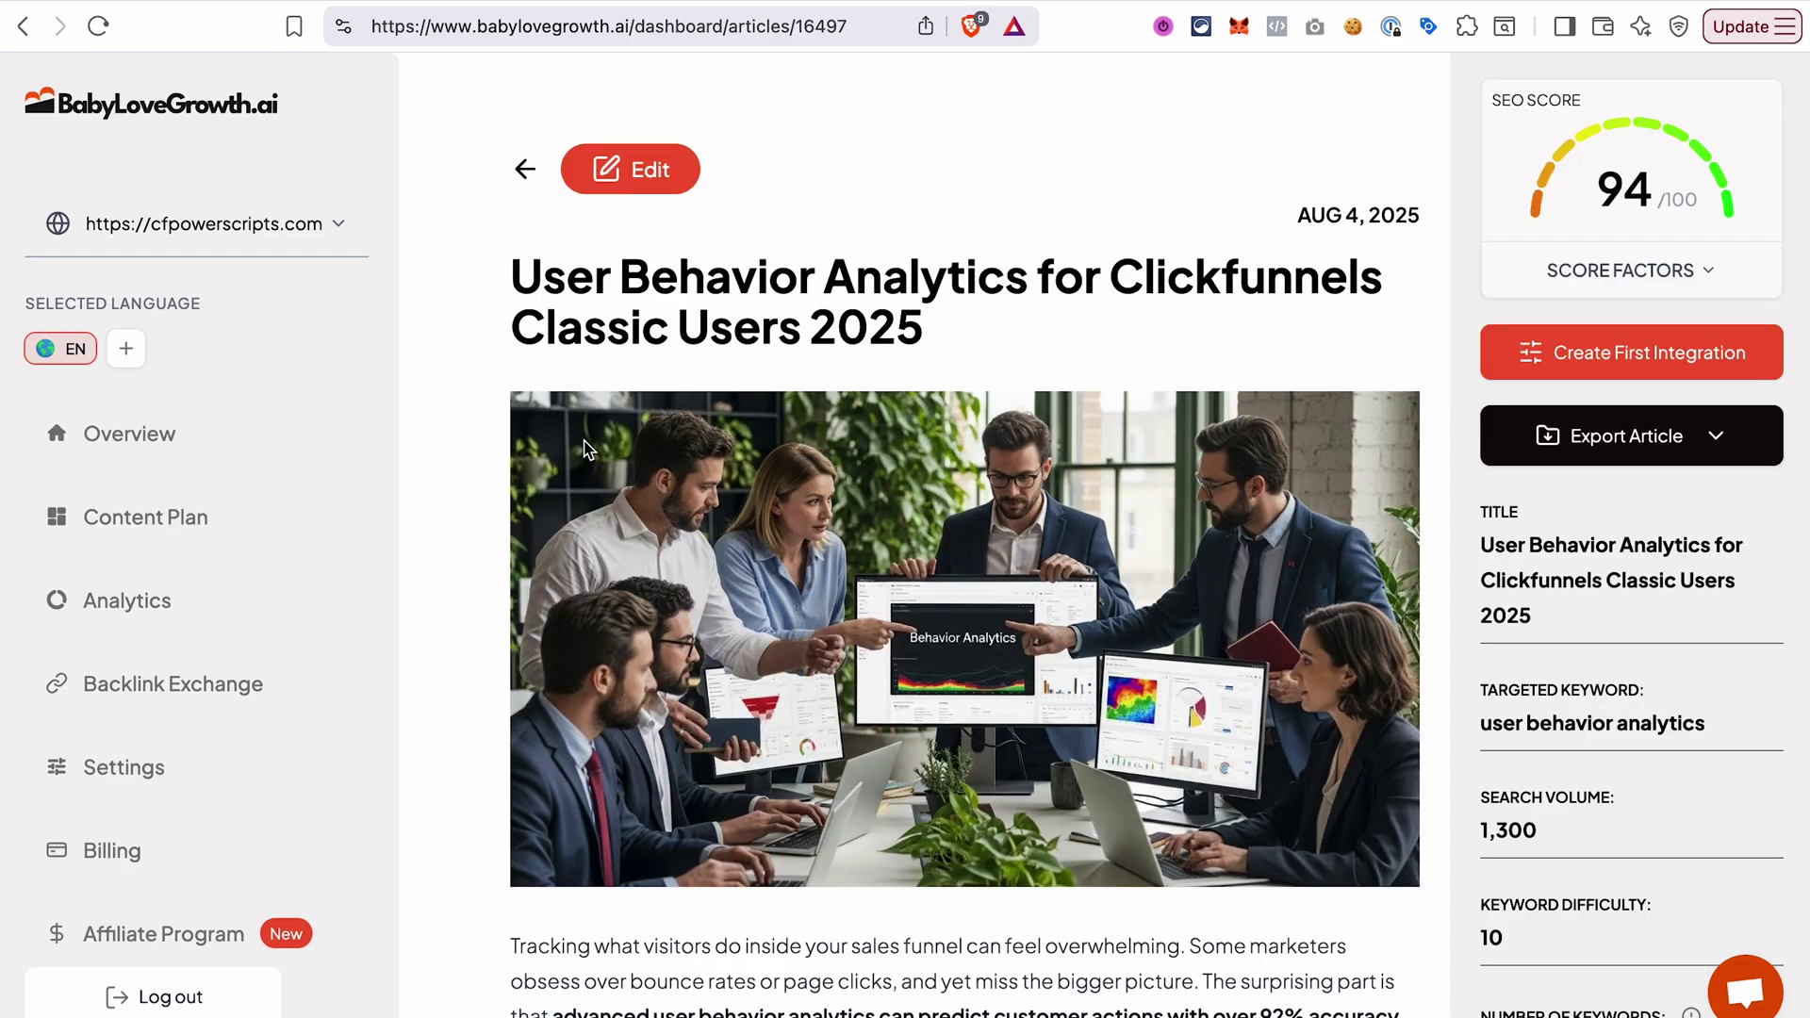
# Scroll through 'User Behavior Analytics for Clickfunnels Classic Users 2025' and its SEO details.
pyautogui.scroll(-8, 755, 678)
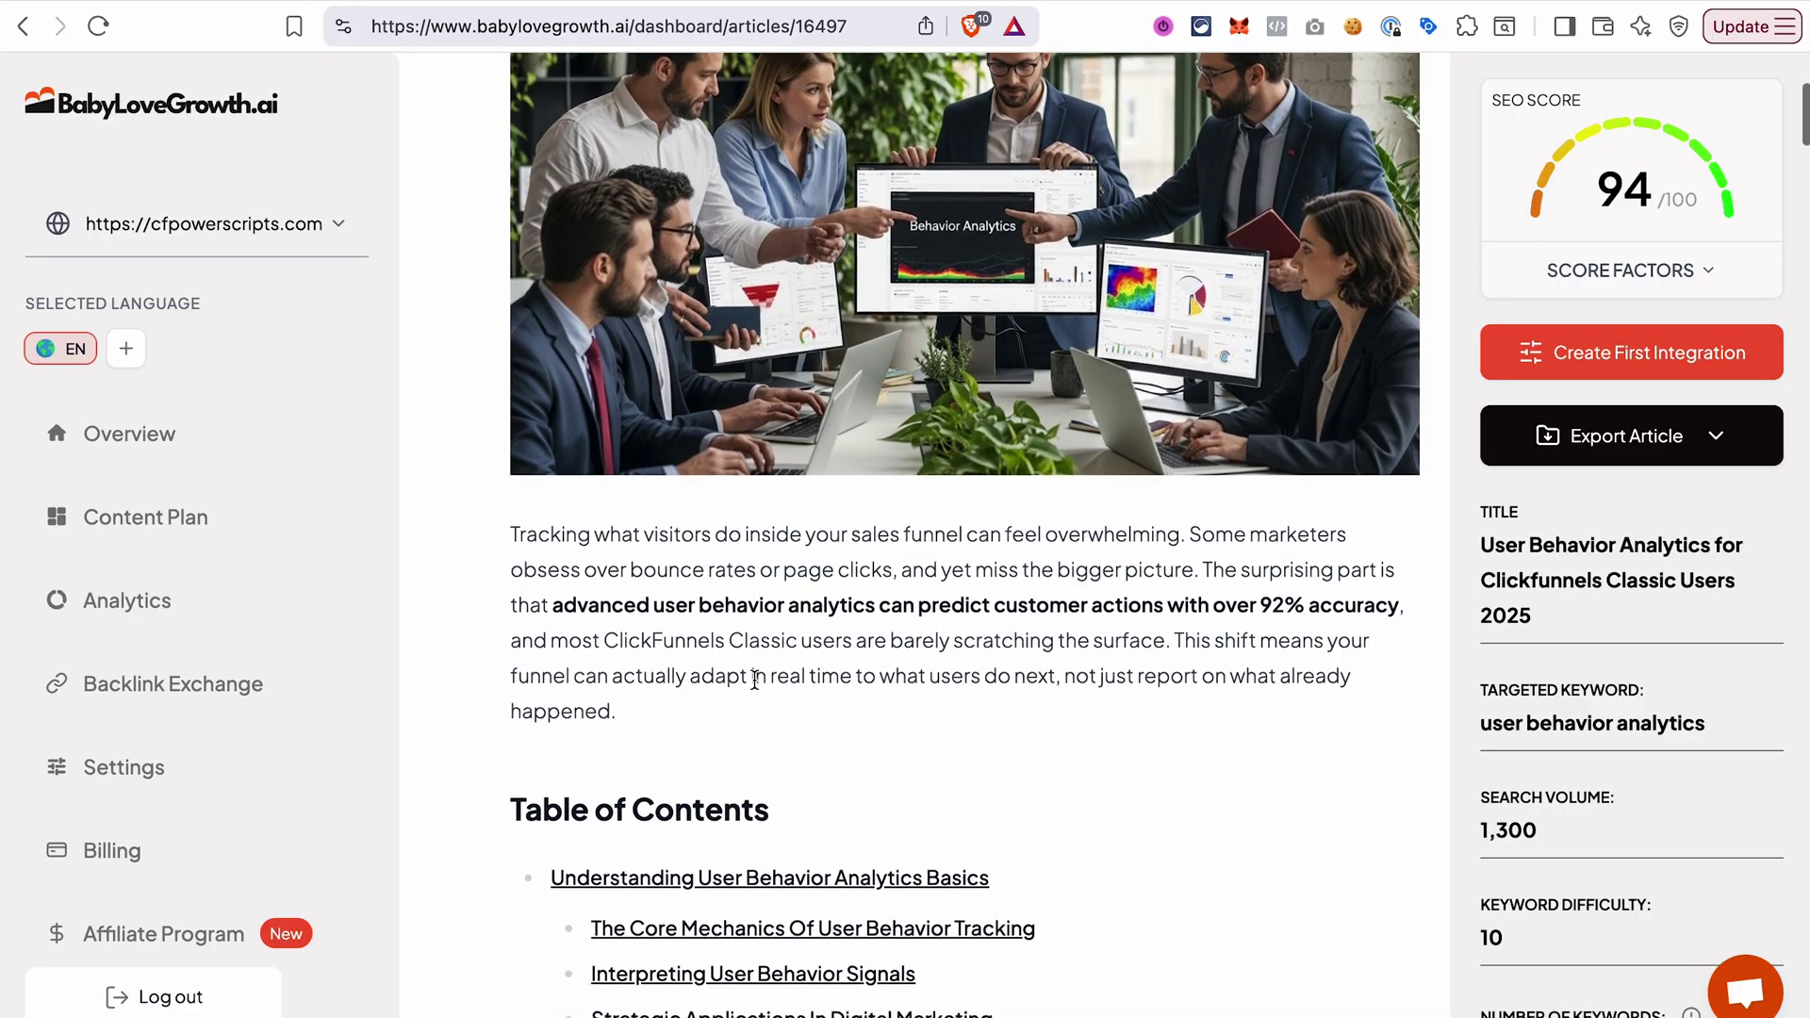
pyautogui.scroll(-10, 755, 681)
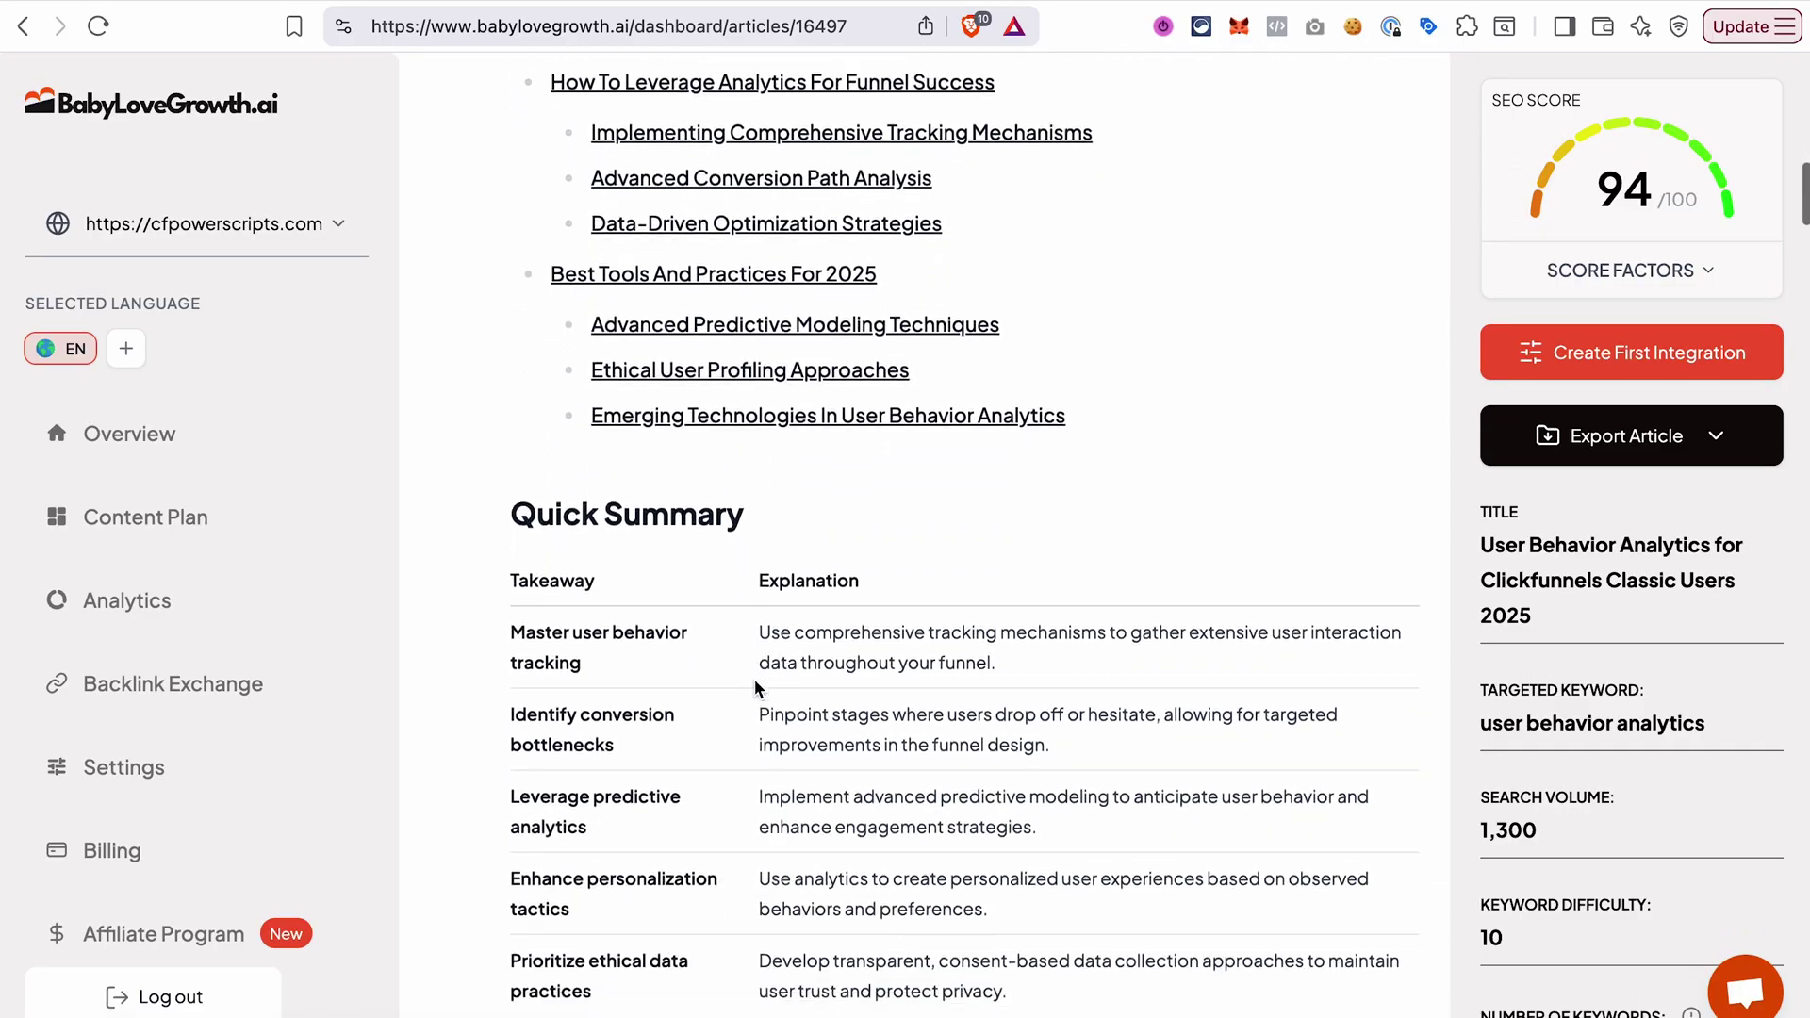
pyautogui.scroll(-4, 1641, 716)
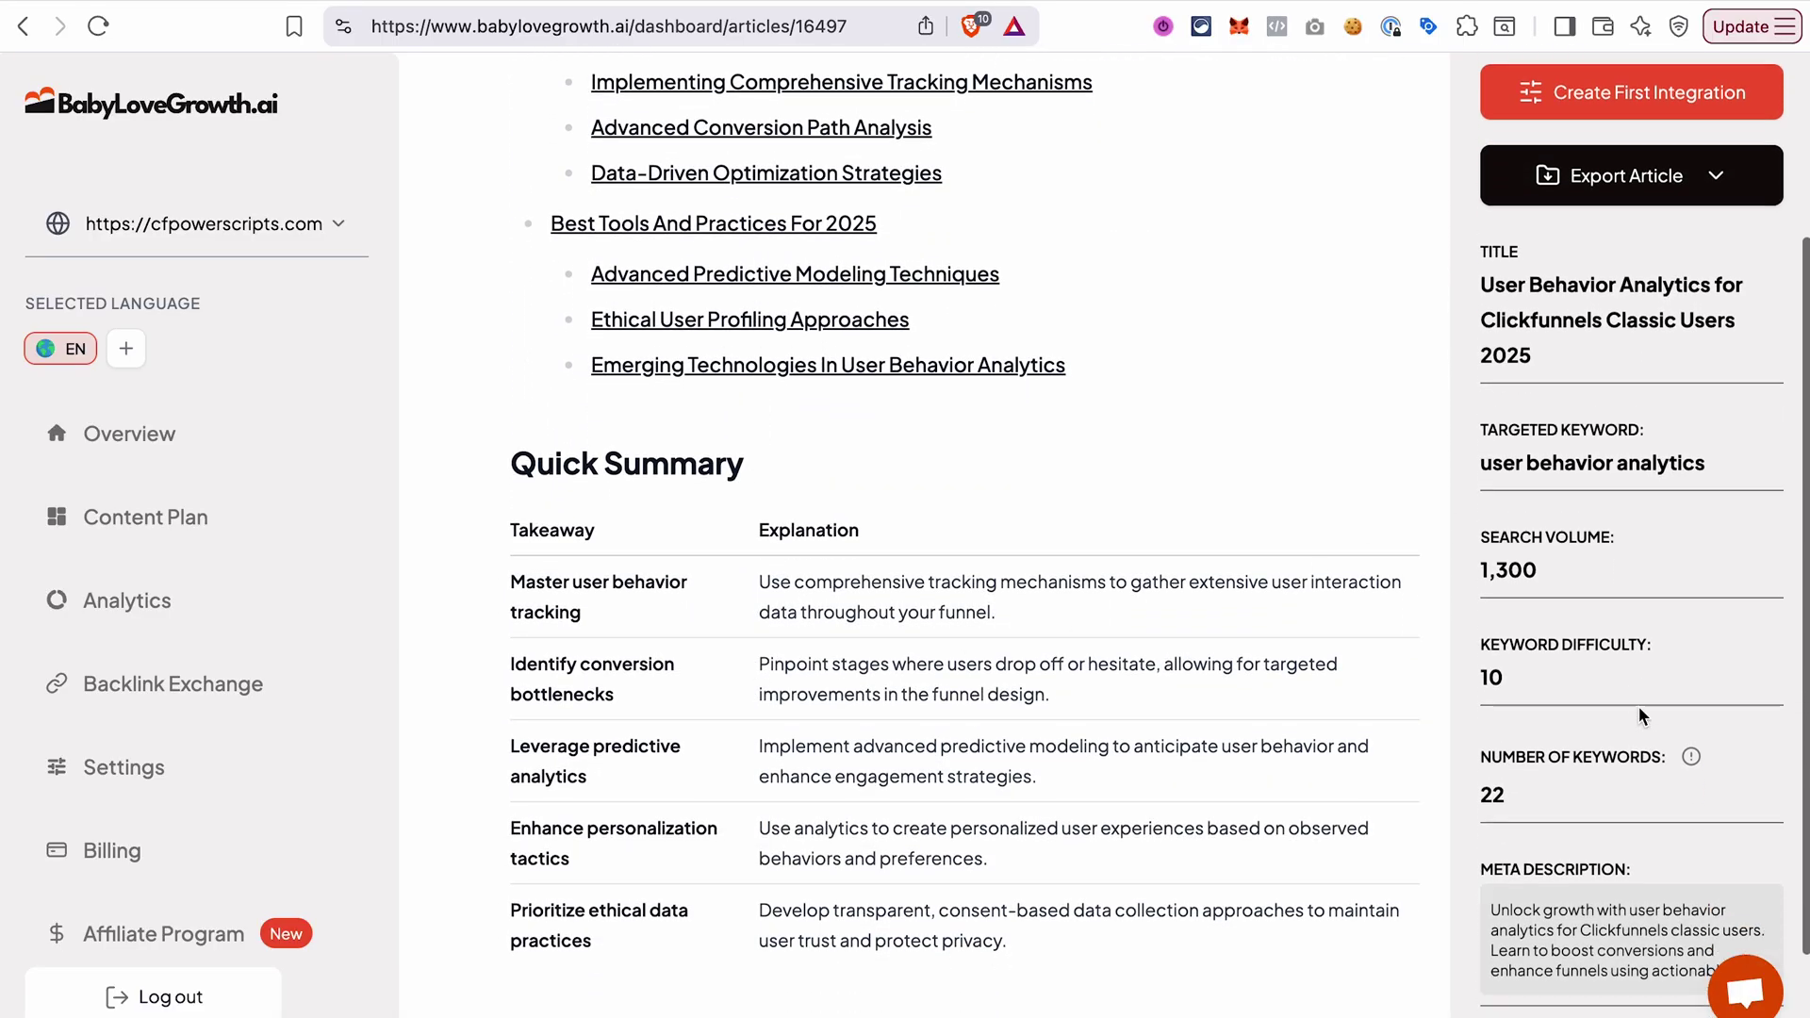
# Edit the article, selecting 'Tracking' in the intro, and save it as updated.
pyautogui.scroll(20, 816, 396)
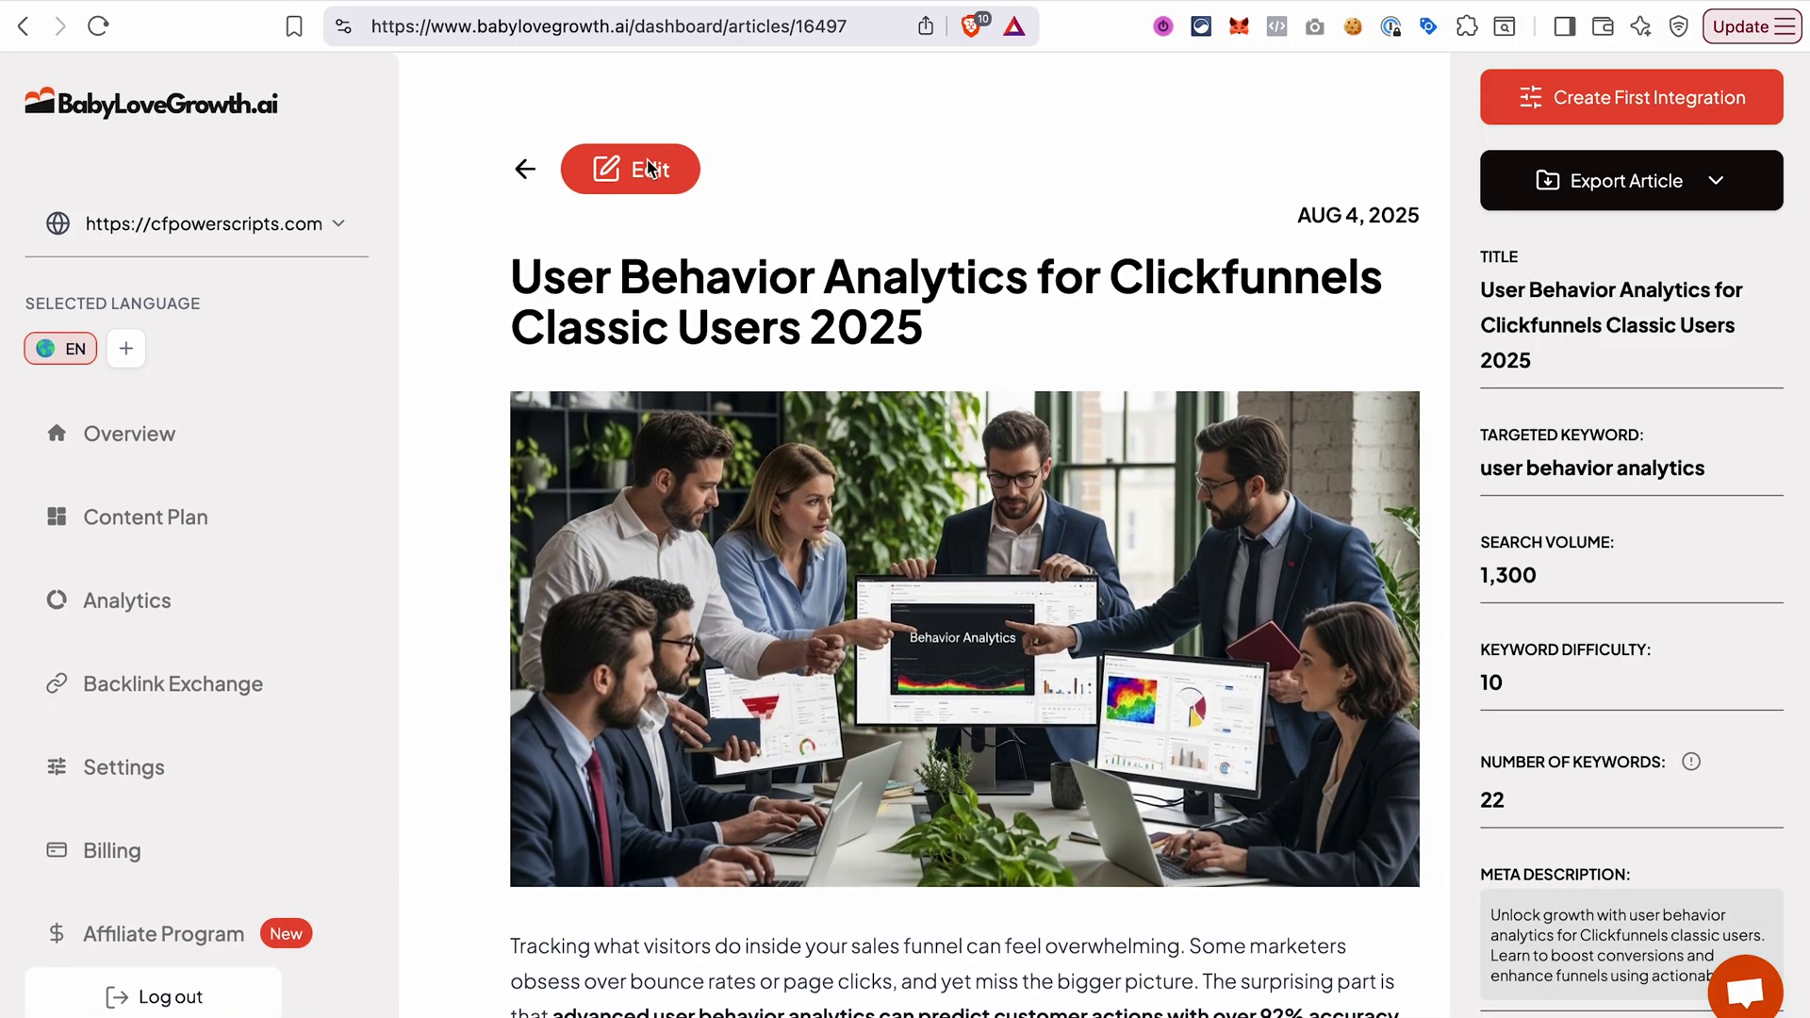
pyautogui.click(649, 170)
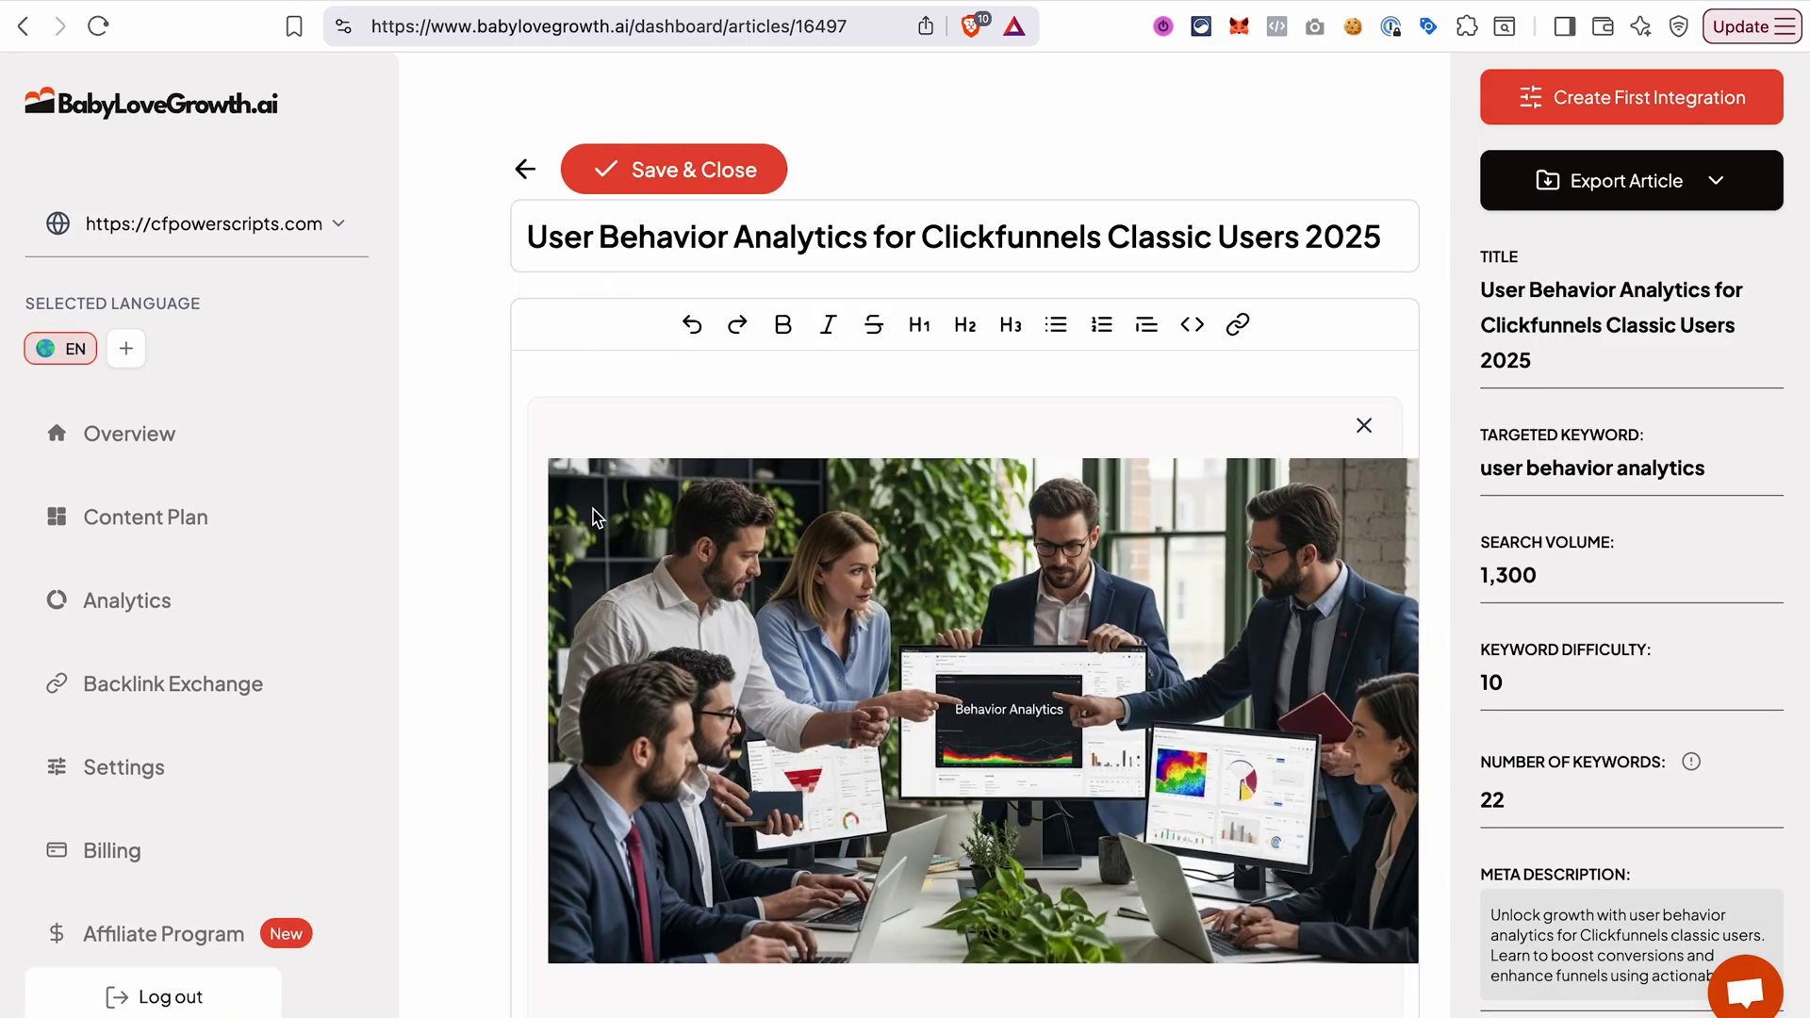
pyautogui.scroll(-10, 622, 586)
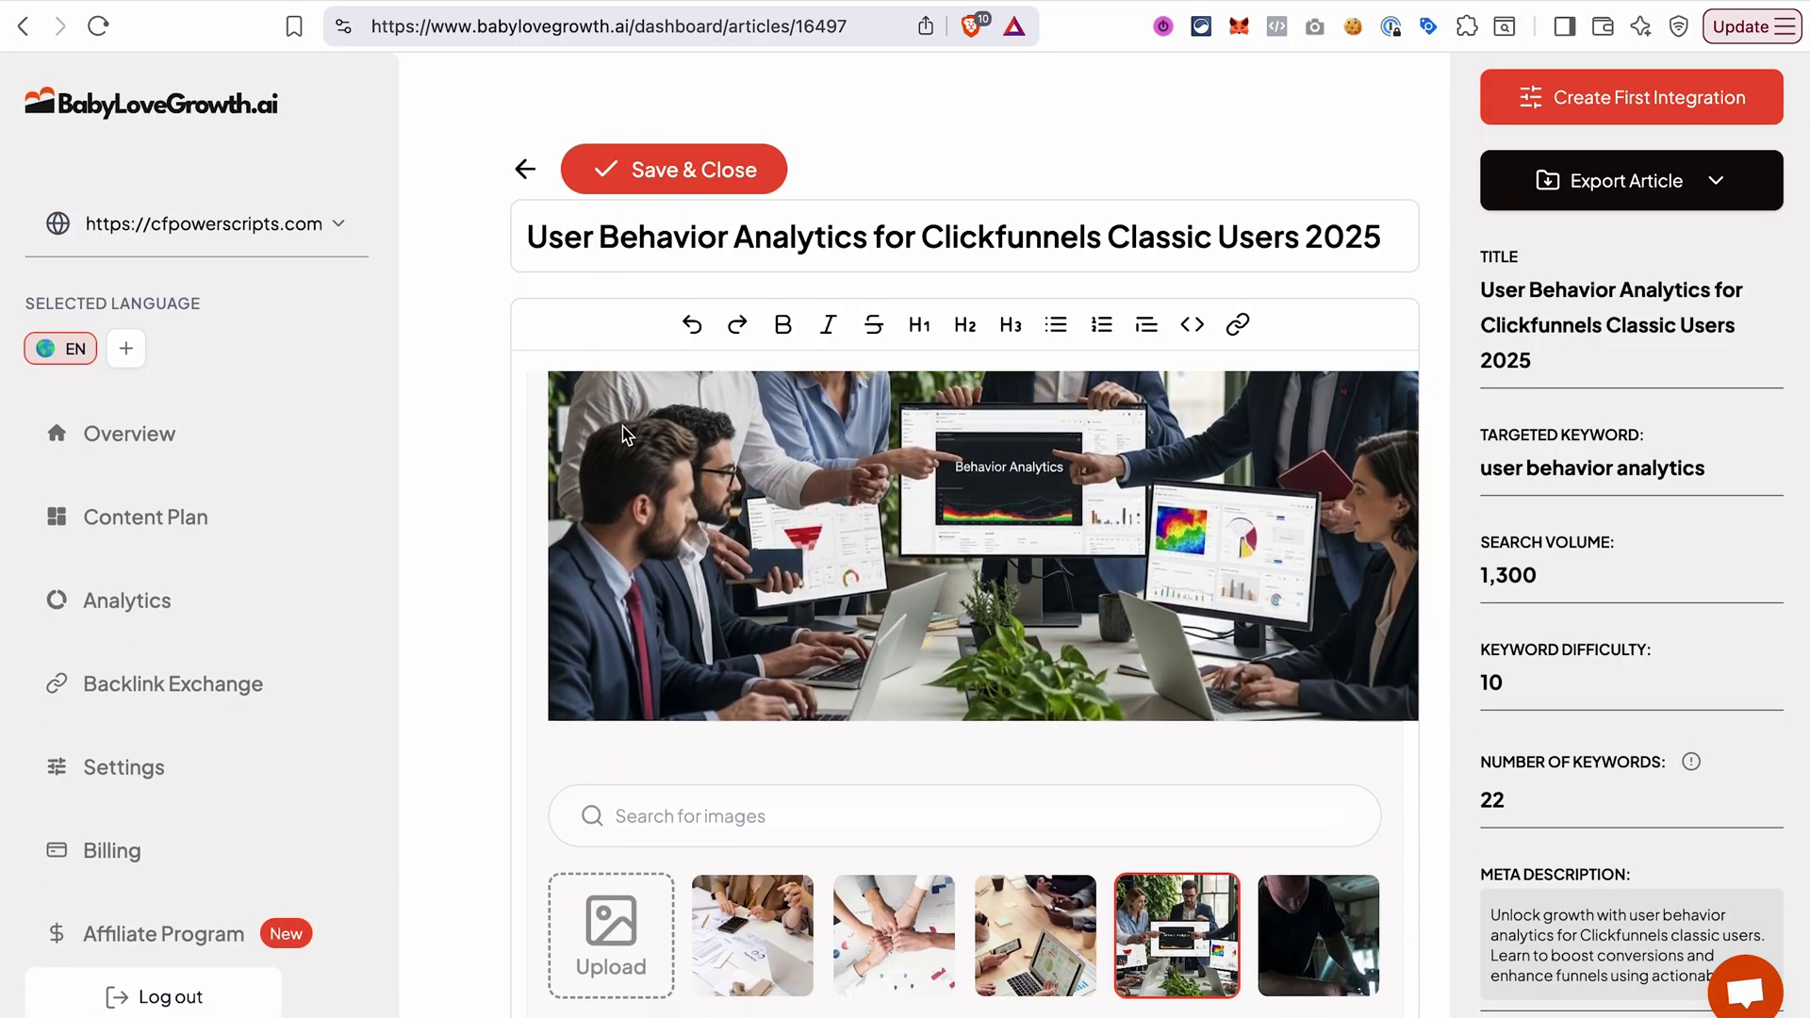
pyautogui.scroll(-3, 649, 721)
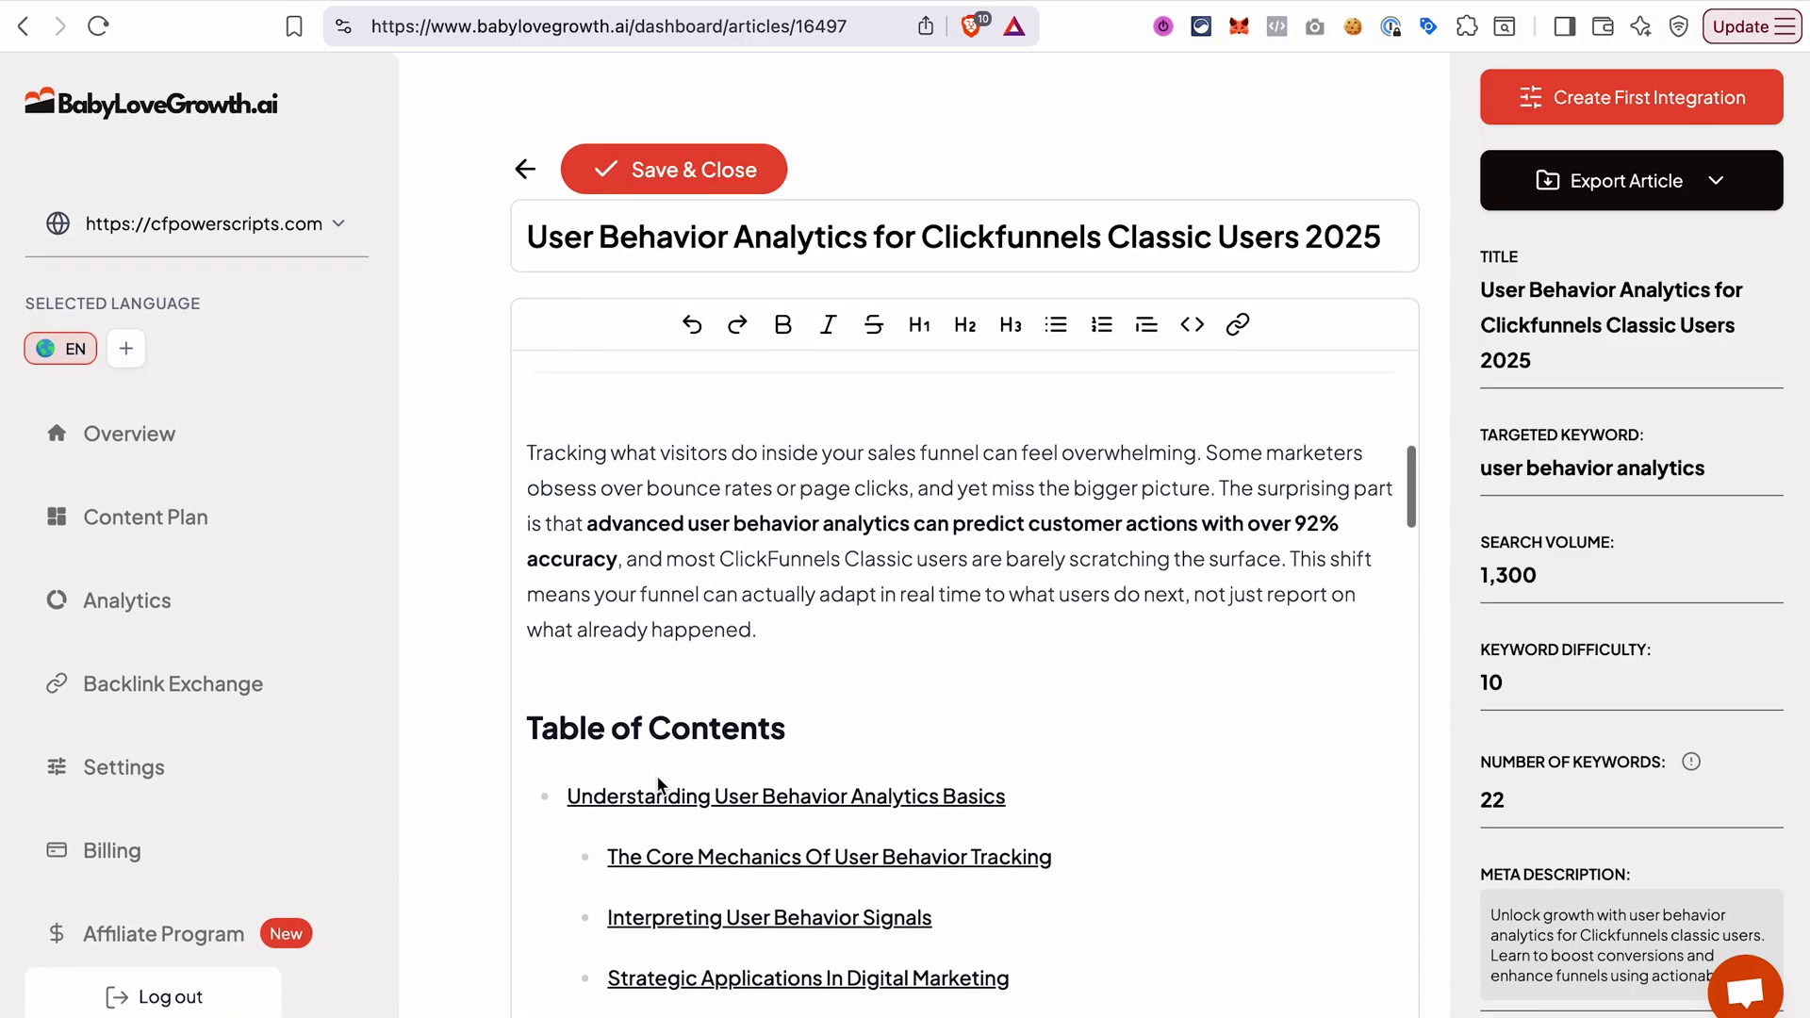
pyautogui.doubleClick(568, 442)
pyautogui.scroll(-15, 608, 542)
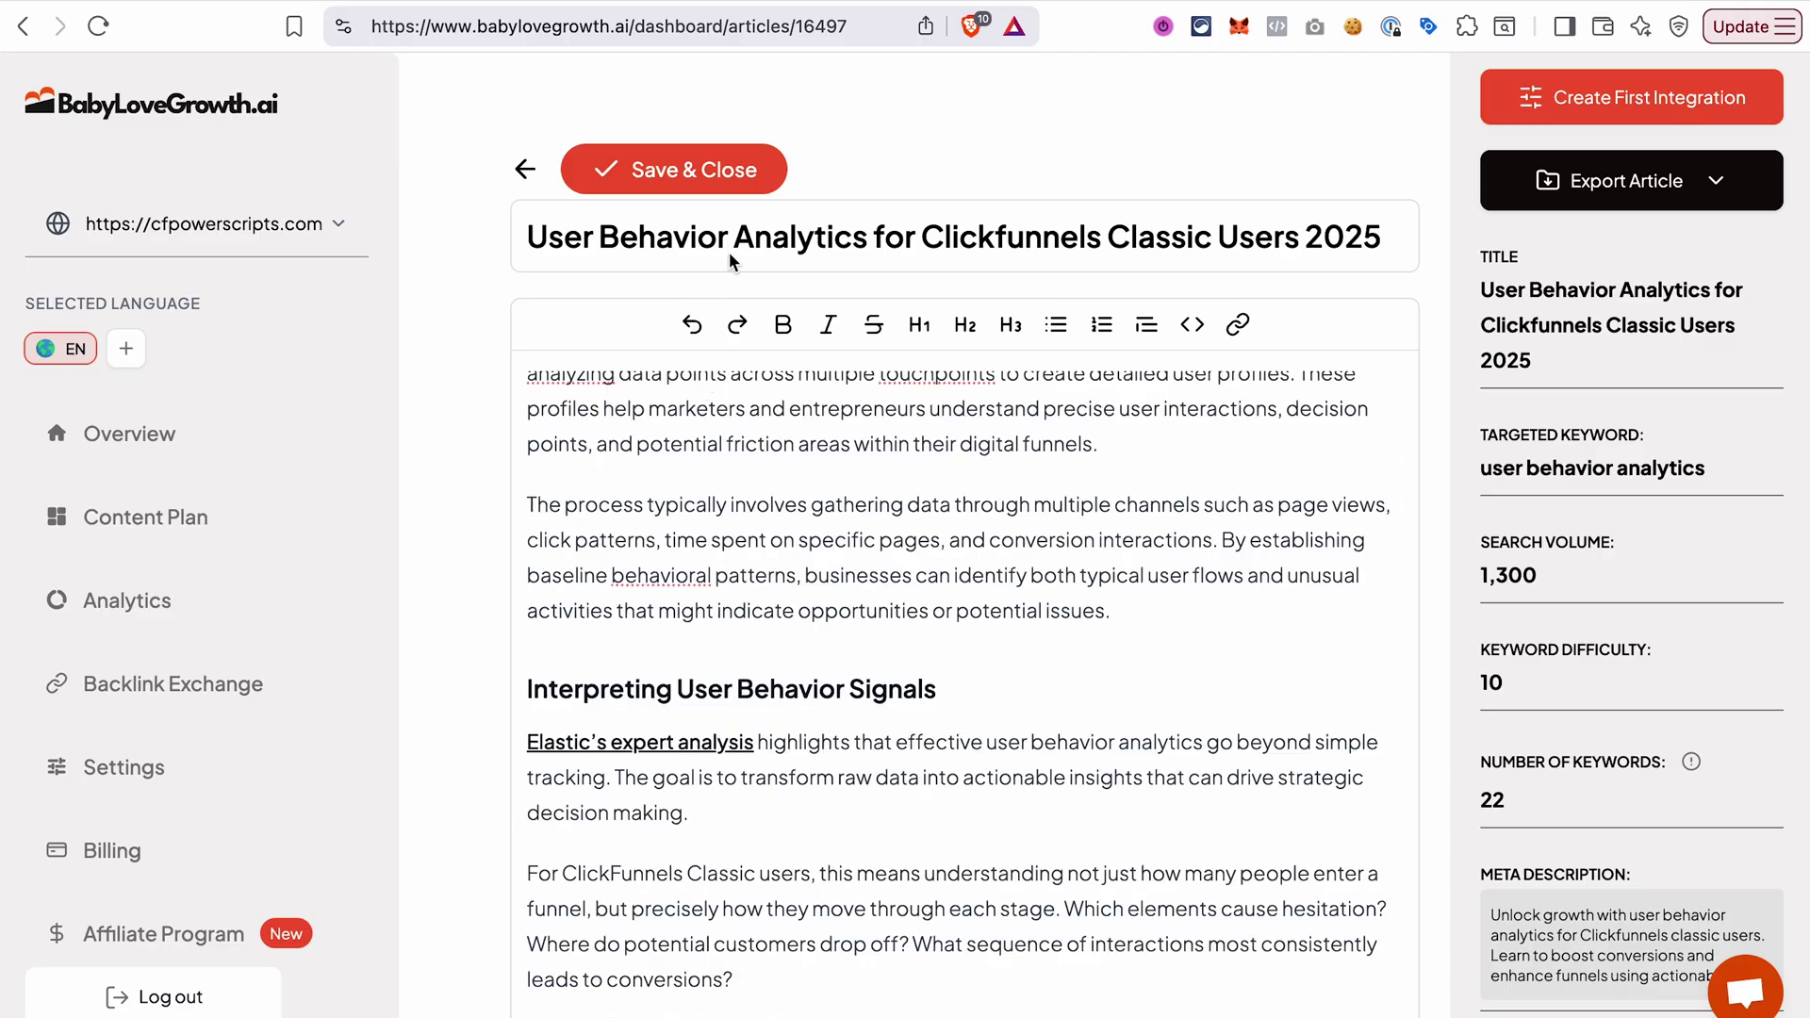
pyautogui.click(664, 175)
# Return to the Content Plan and bring up alternative topics for the day 05 card.
pyautogui.click(526, 170)
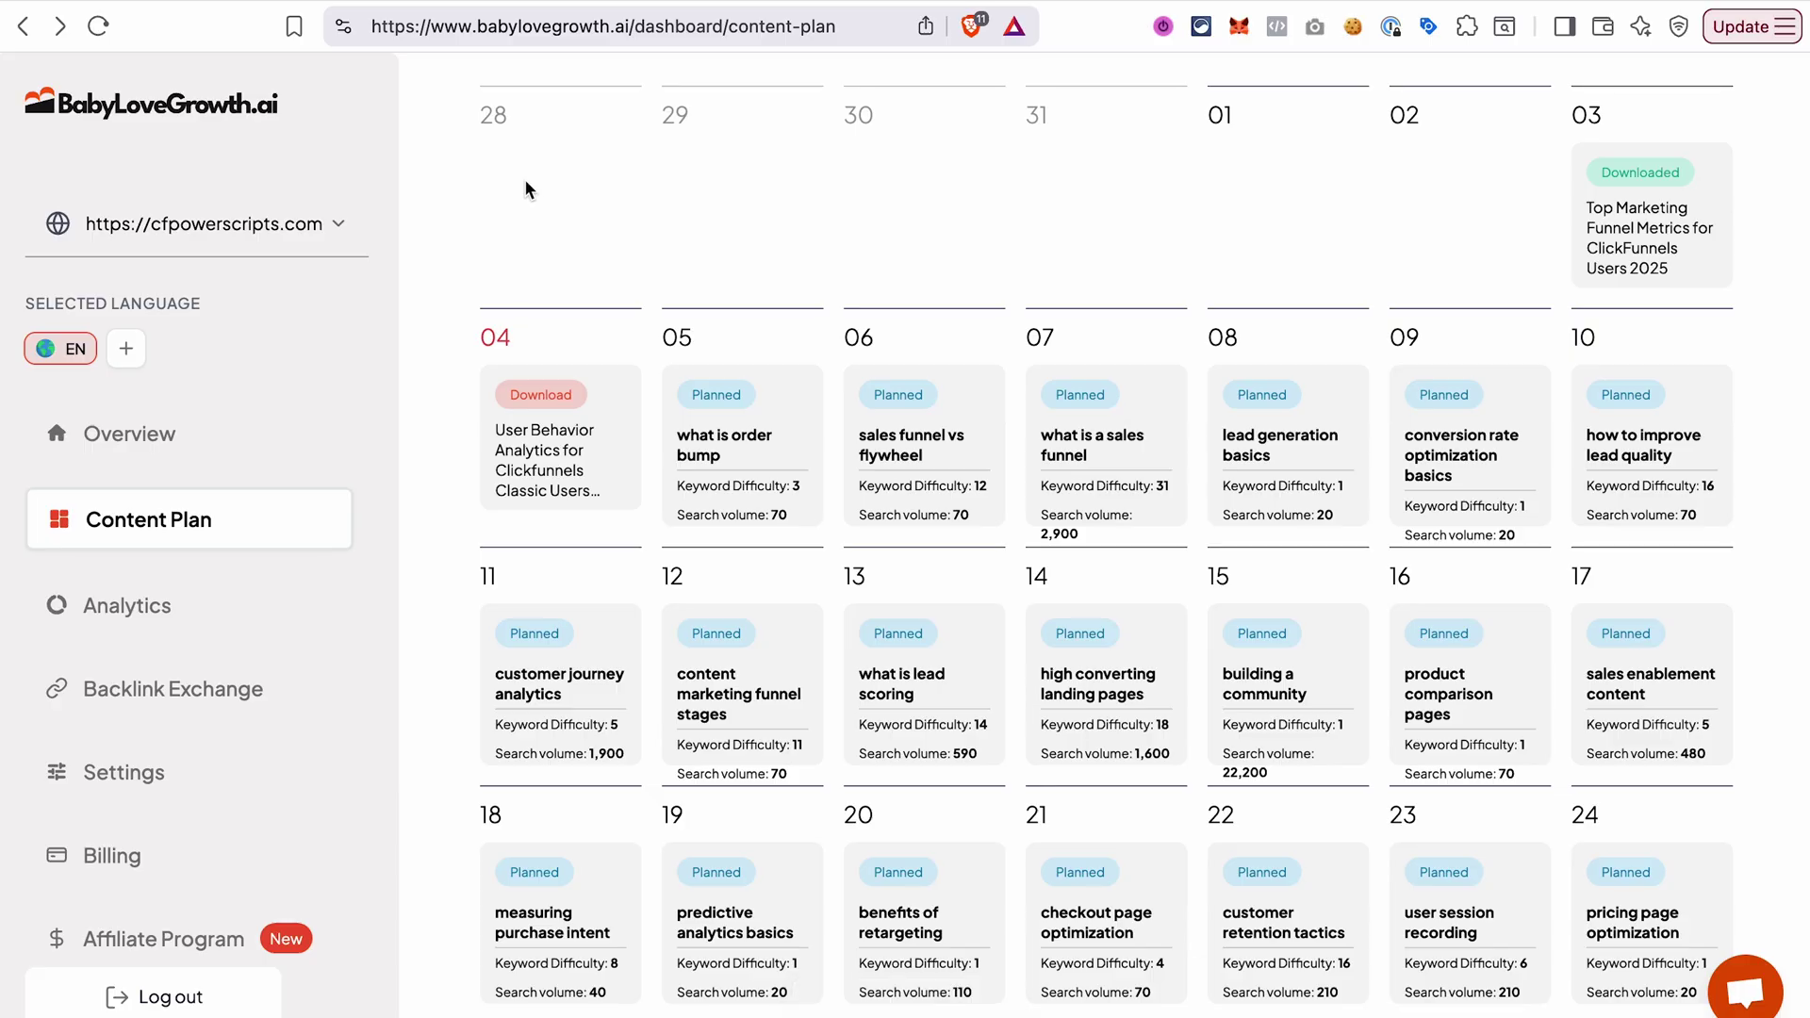
pyautogui.moveTo(726, 409)
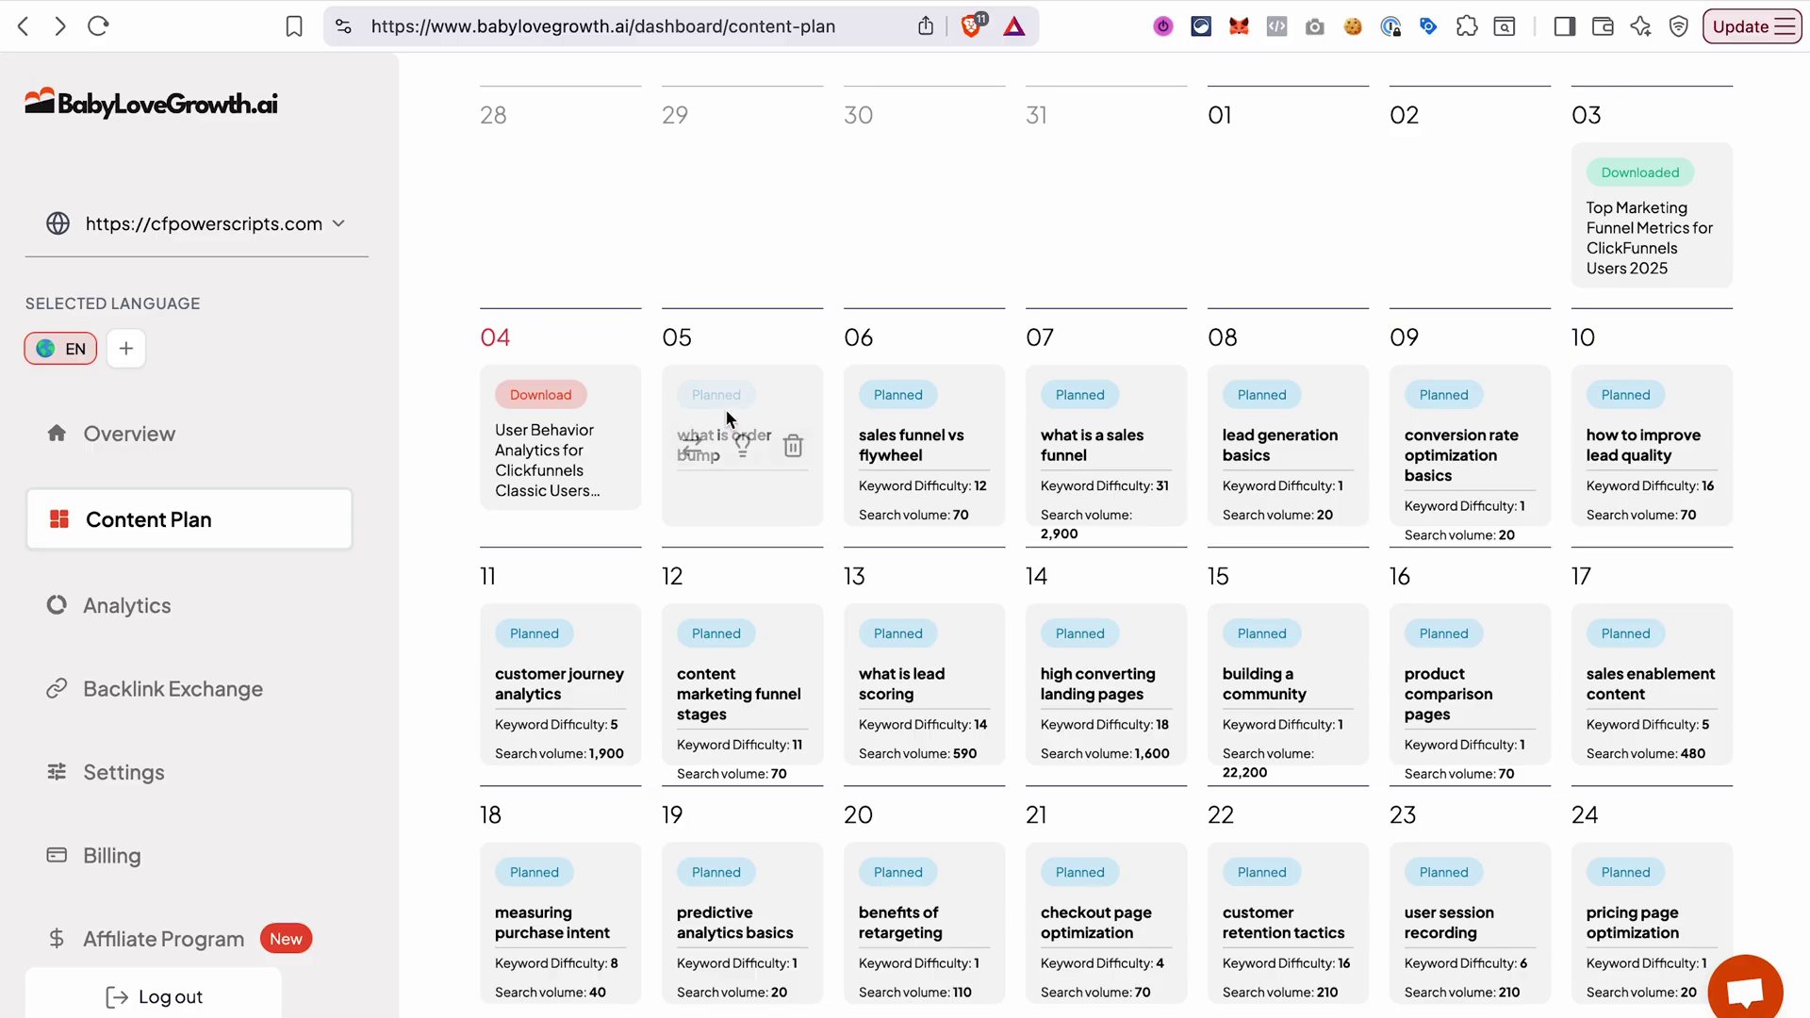
pyautogui.click(692, 456)
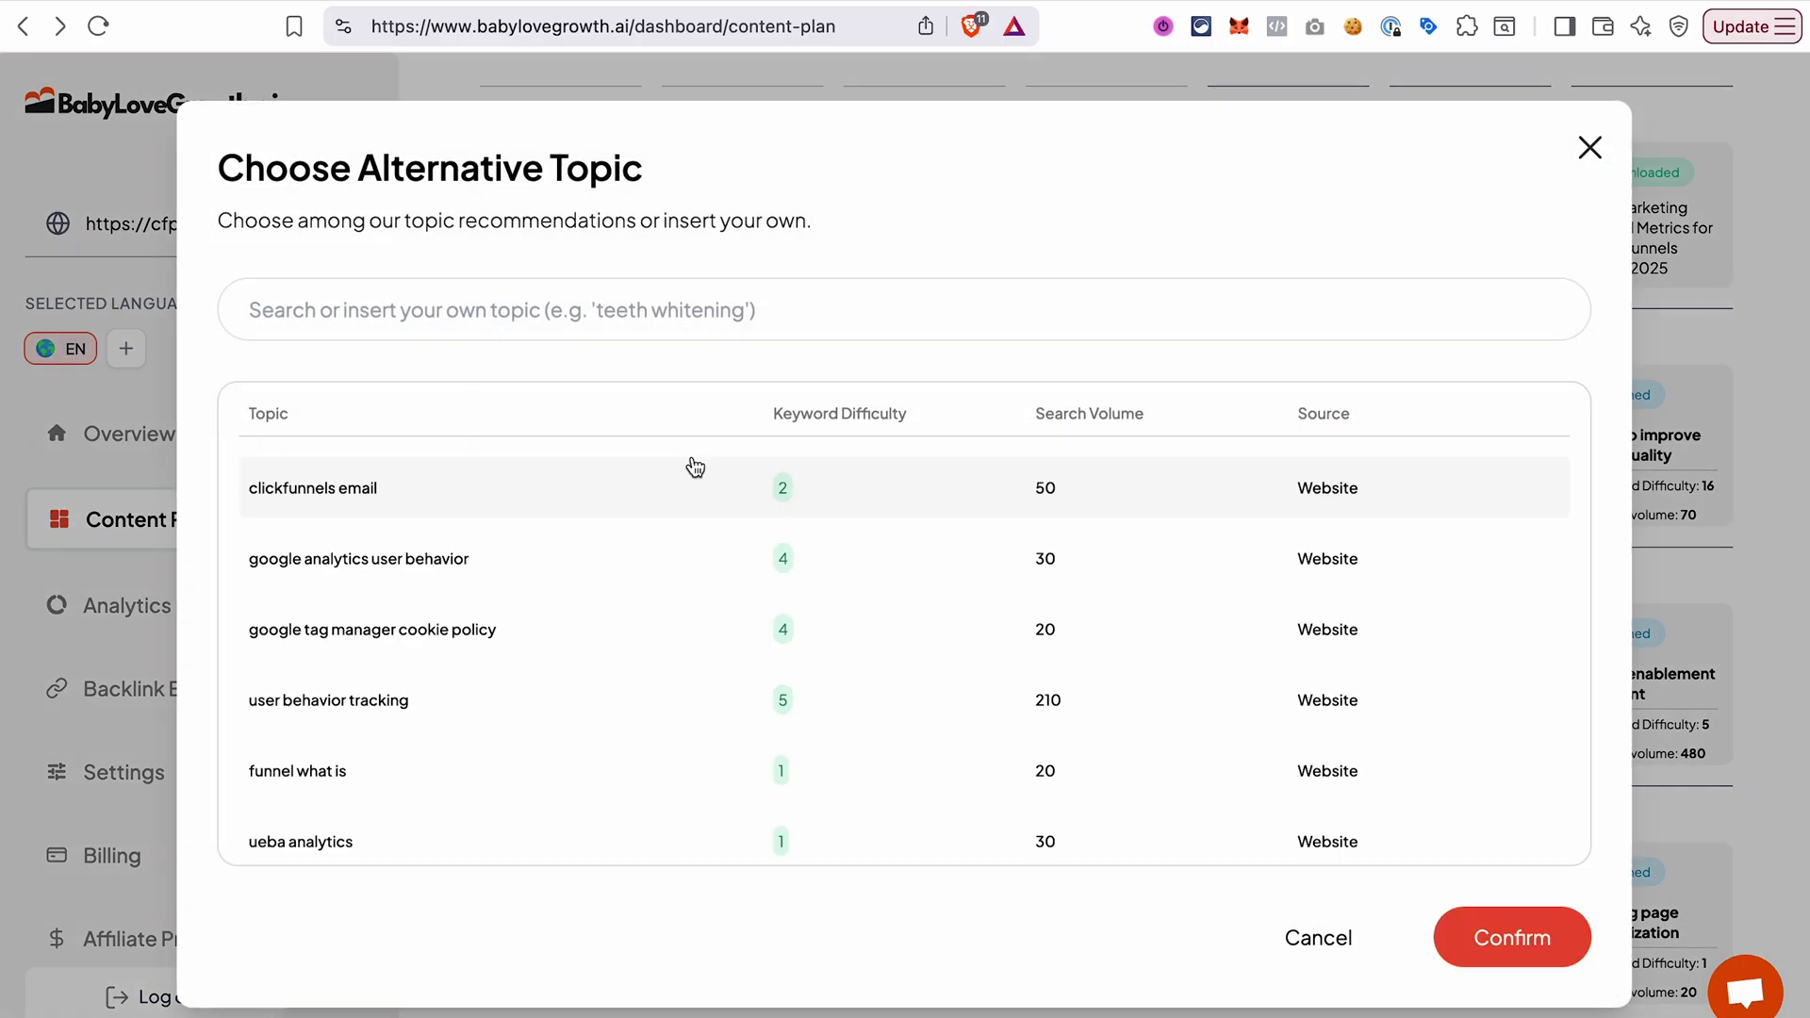
pyautogui.scroll(-3, 777, 724)
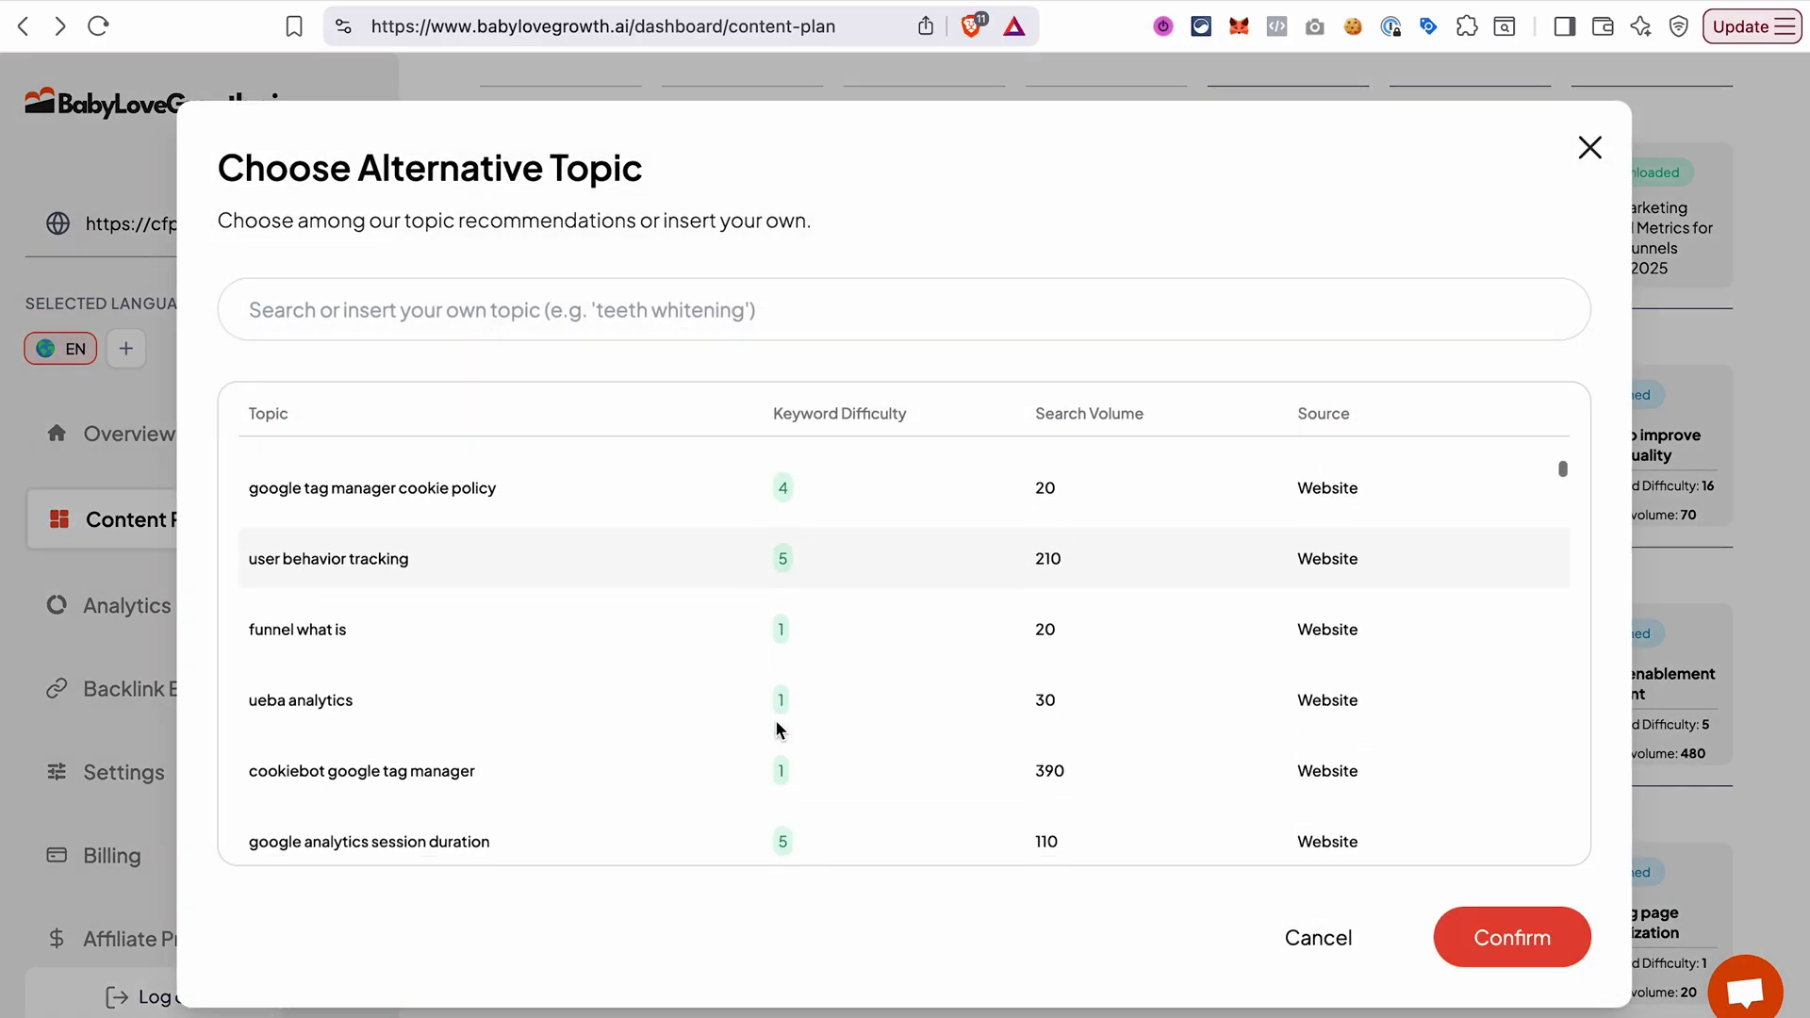
pyautogui.scroll(-3, 777, 724)
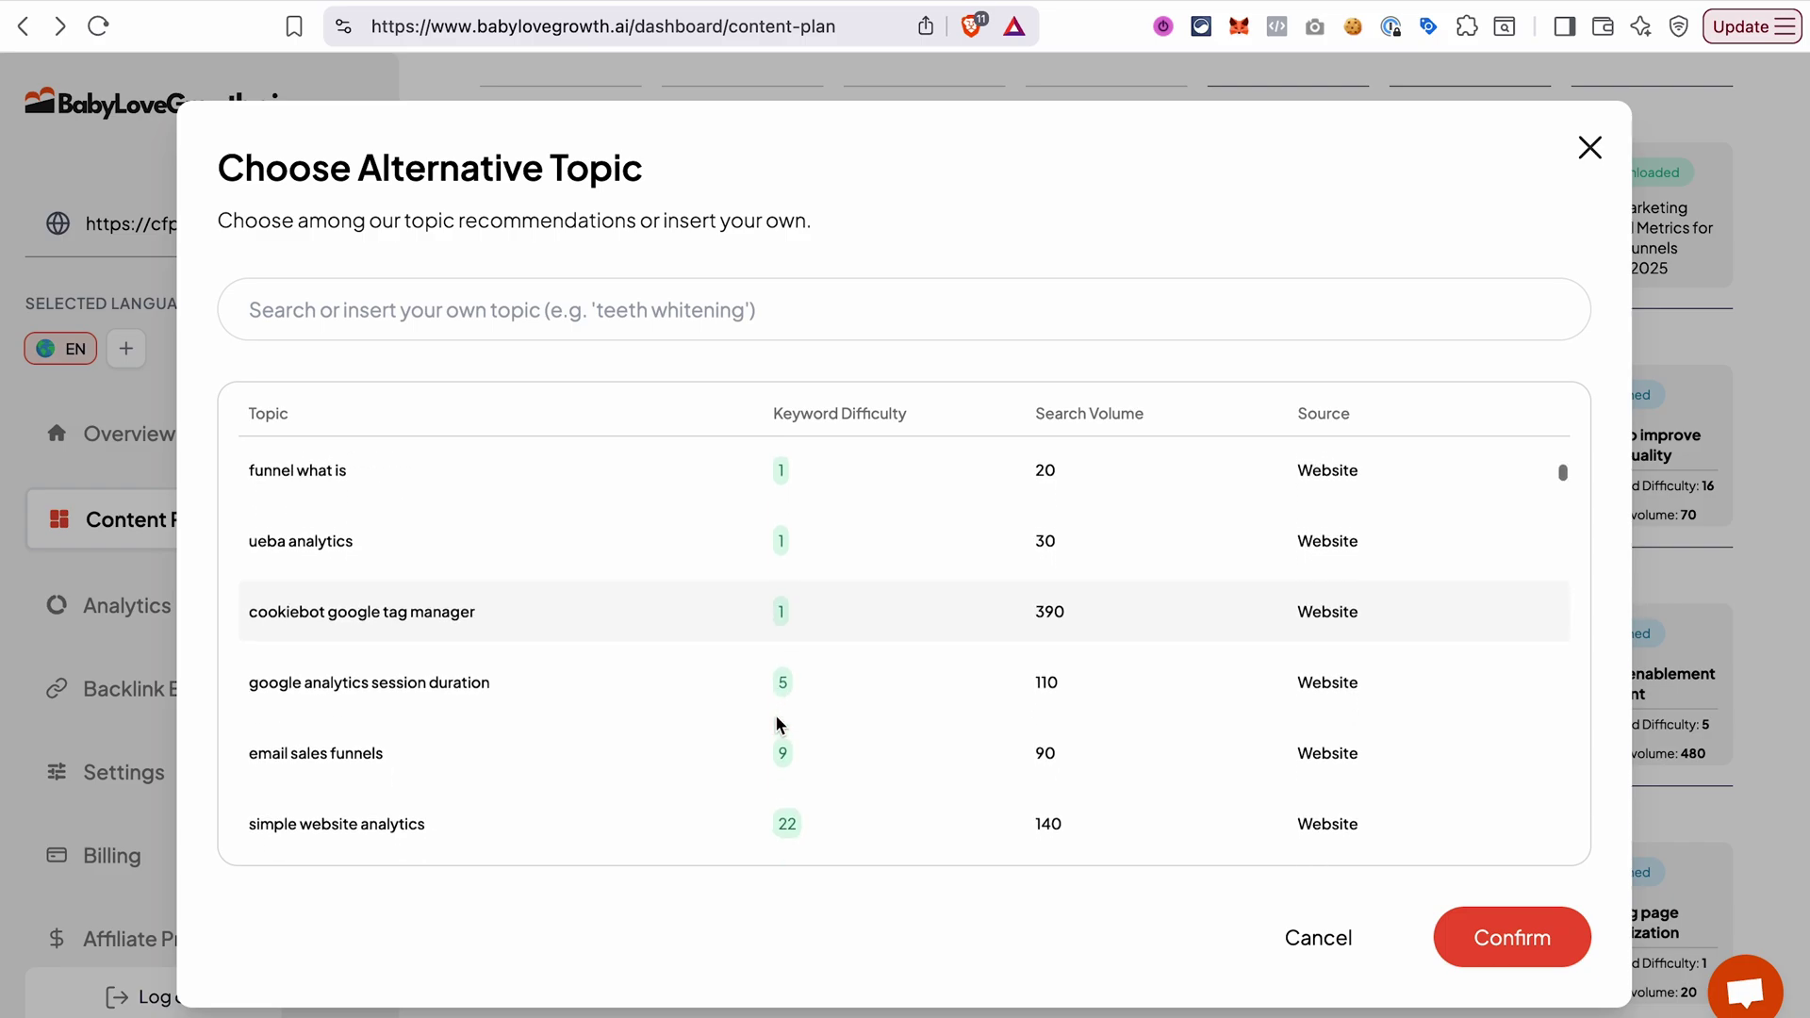
pyautogui.scroll(-2, 775, 714)
# Search 'clickfunnels facebook pixel' and confirm 'how to track facebook purchases' as day 05's topic.
pyautogui.click(424, 311)
pyautogui.write('clickfunnels facebook pixel')
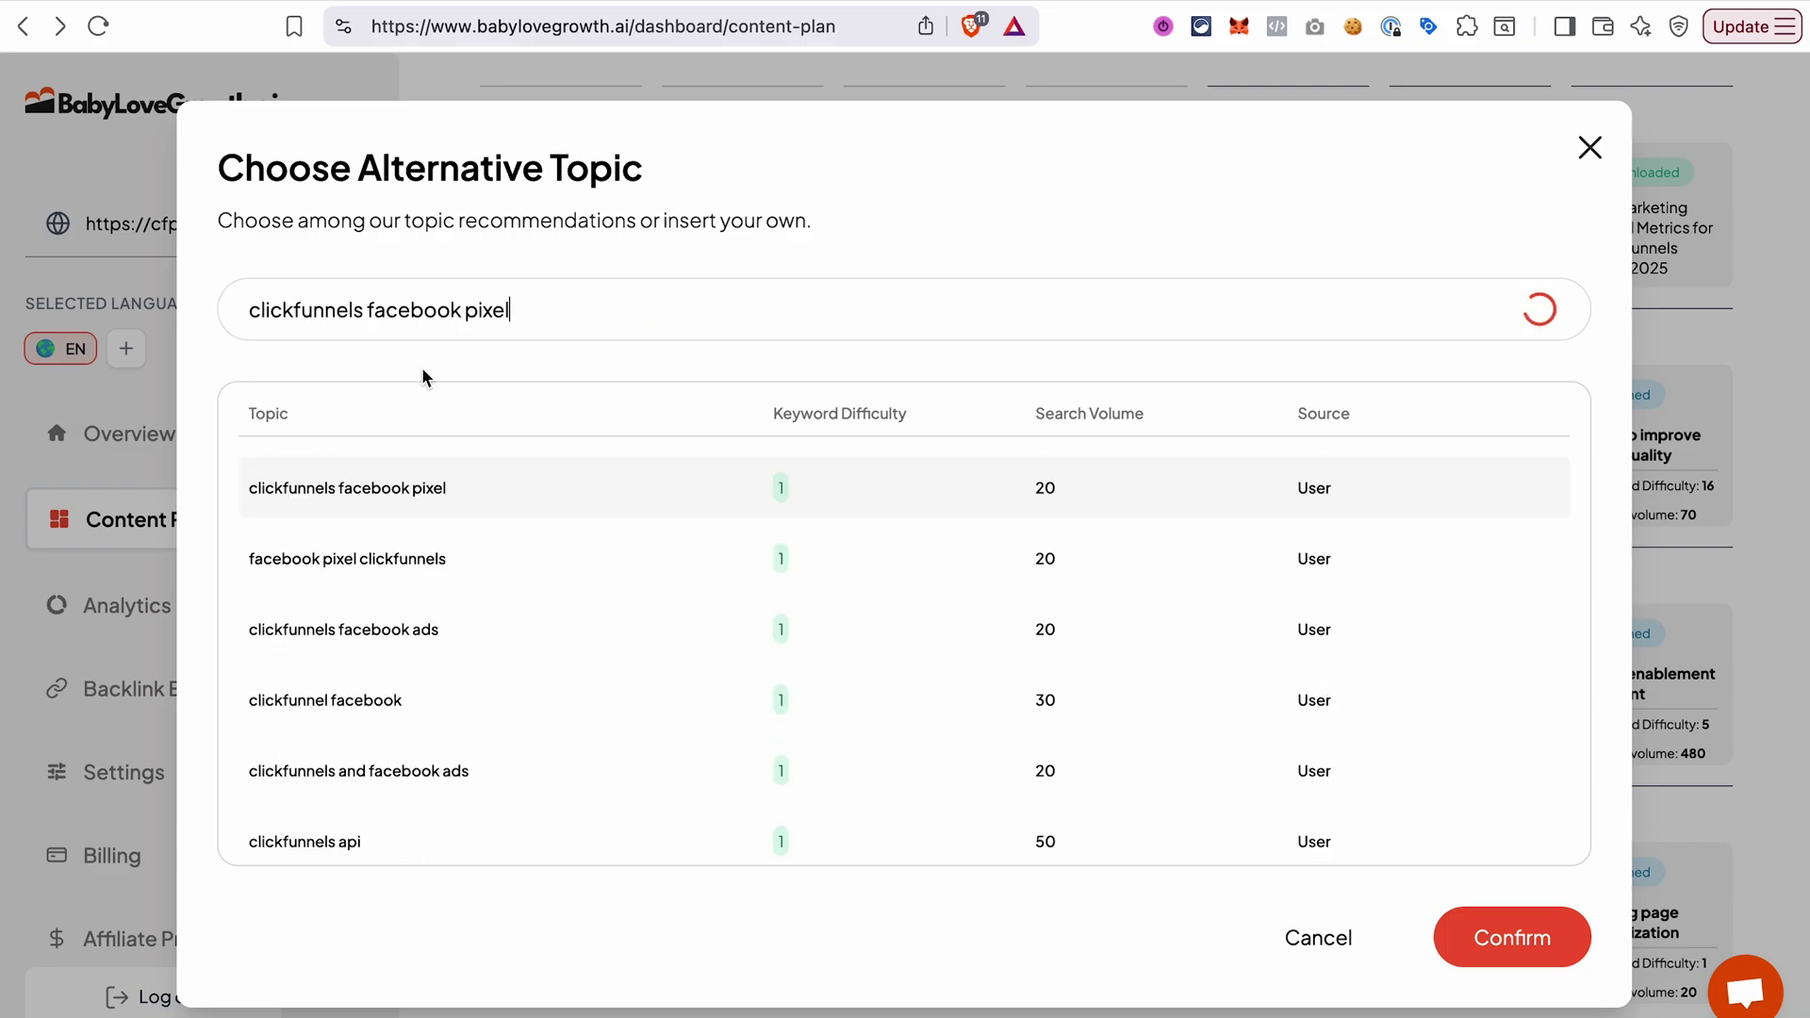
pyautogui.scroll(-1, 410, 563)
pyautogui.scroll(-5, 410, 562)
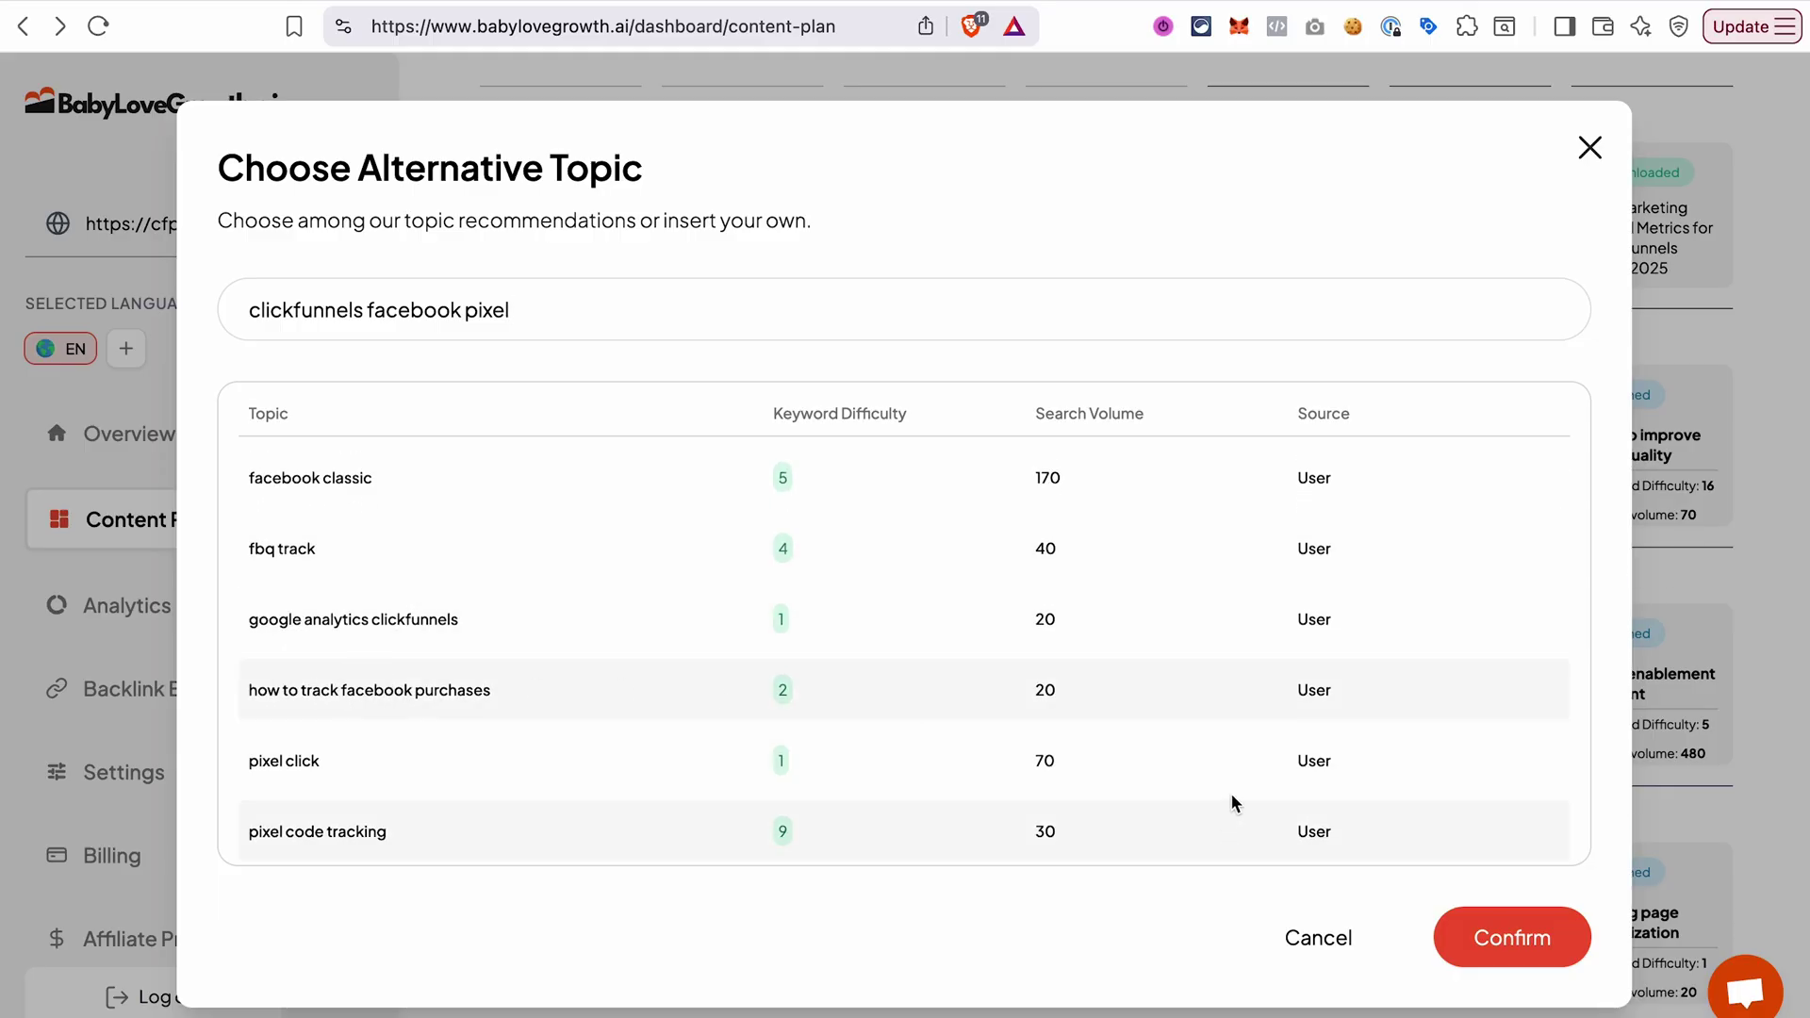
pyautogui.click(1518, 945)
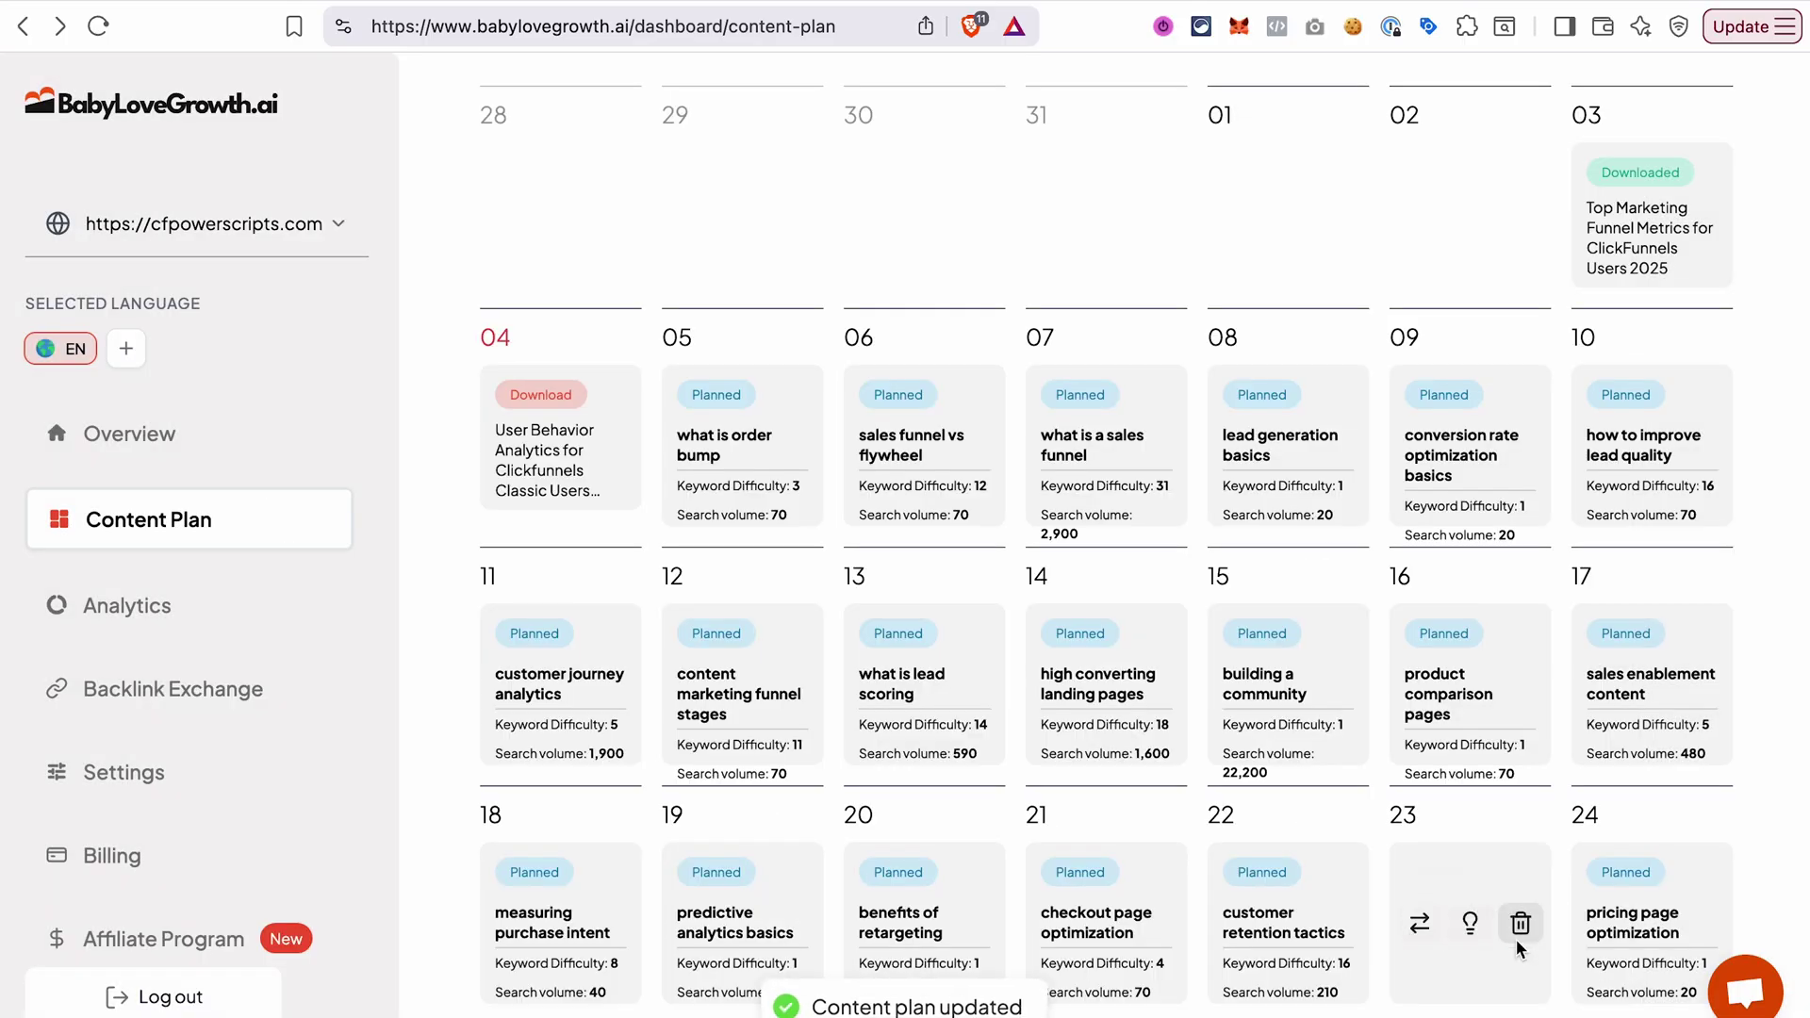
pyautogui.click(925, 443)
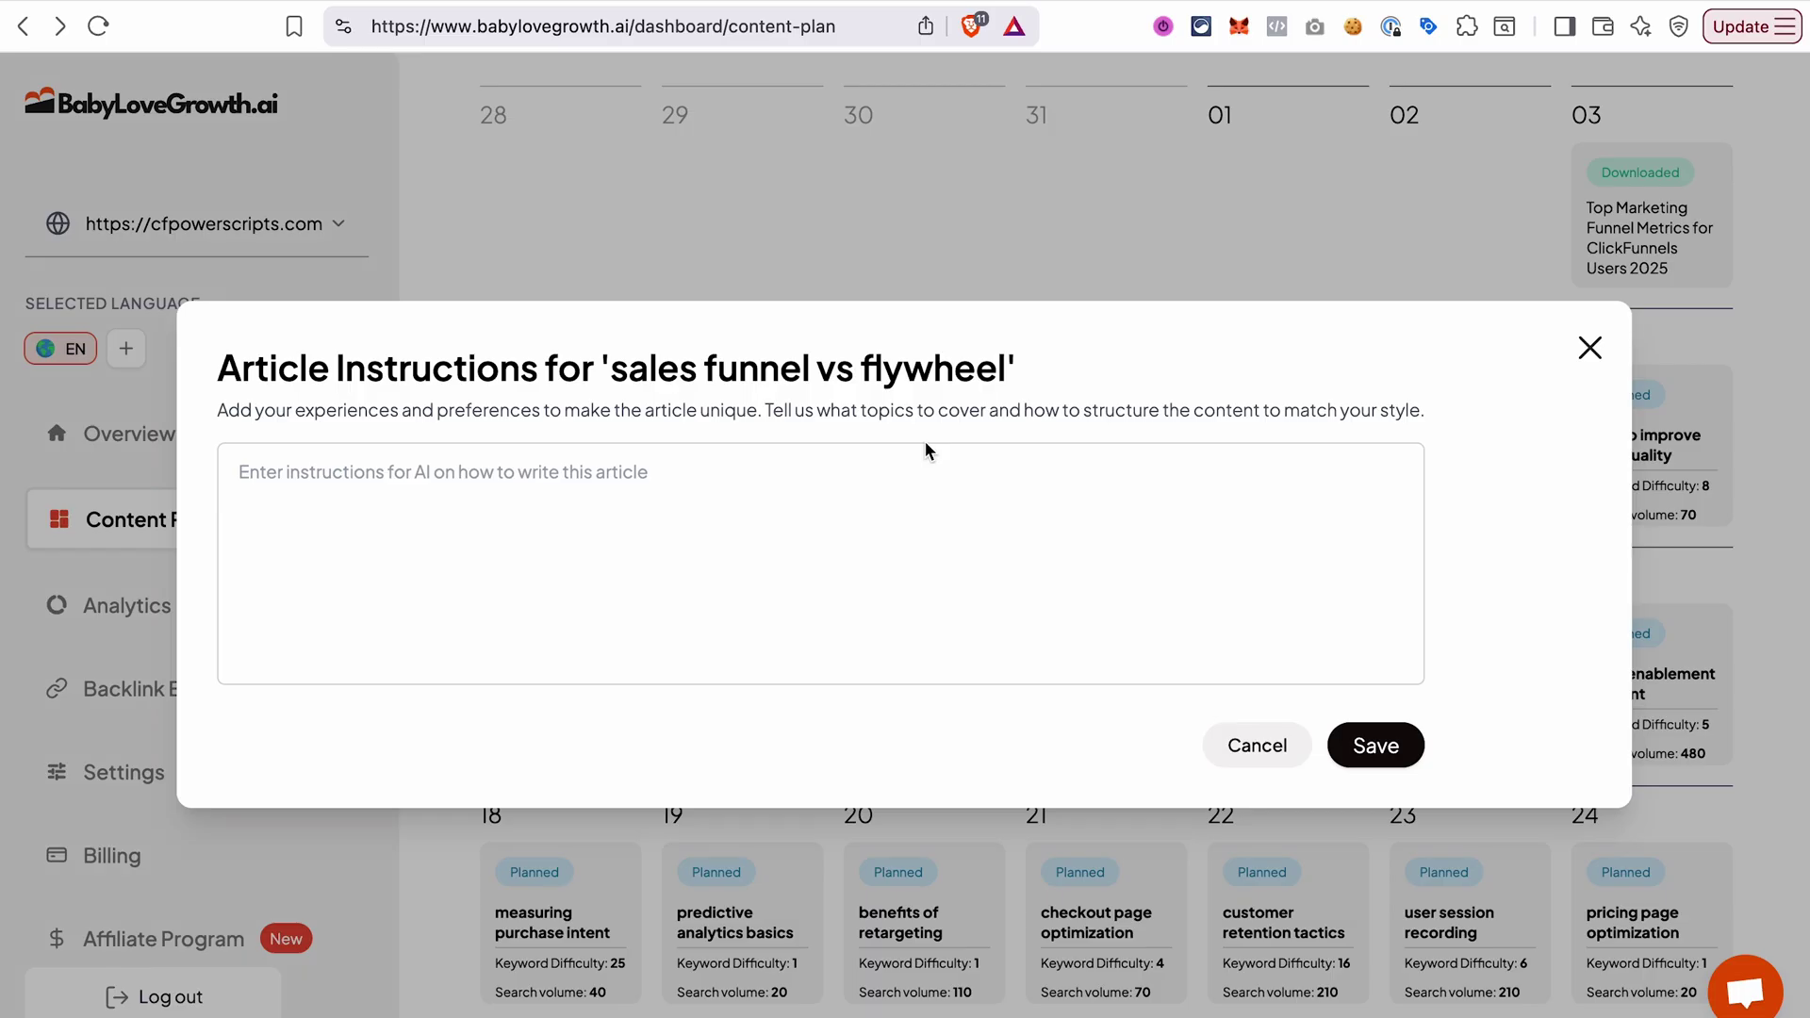
pyautogui.click(1589, 349)
pyautogui.moveTo(1299, 424)
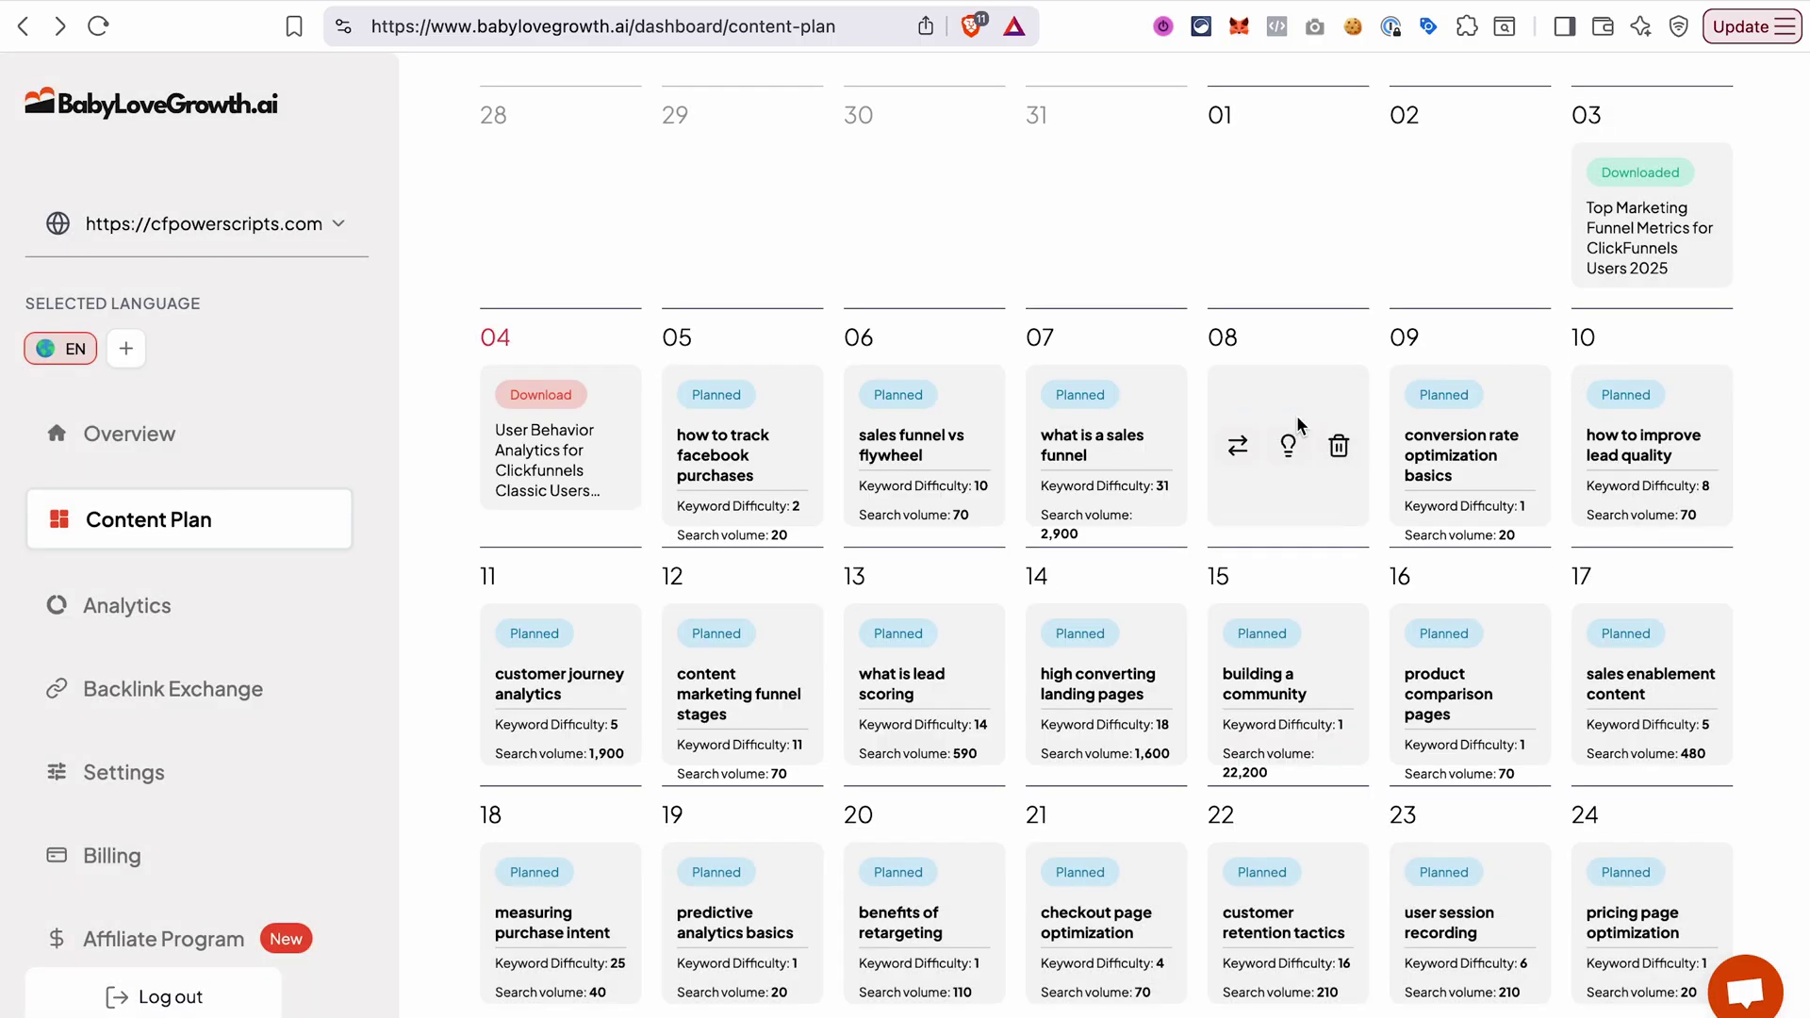
pyautogui.moveTo(580, 443)
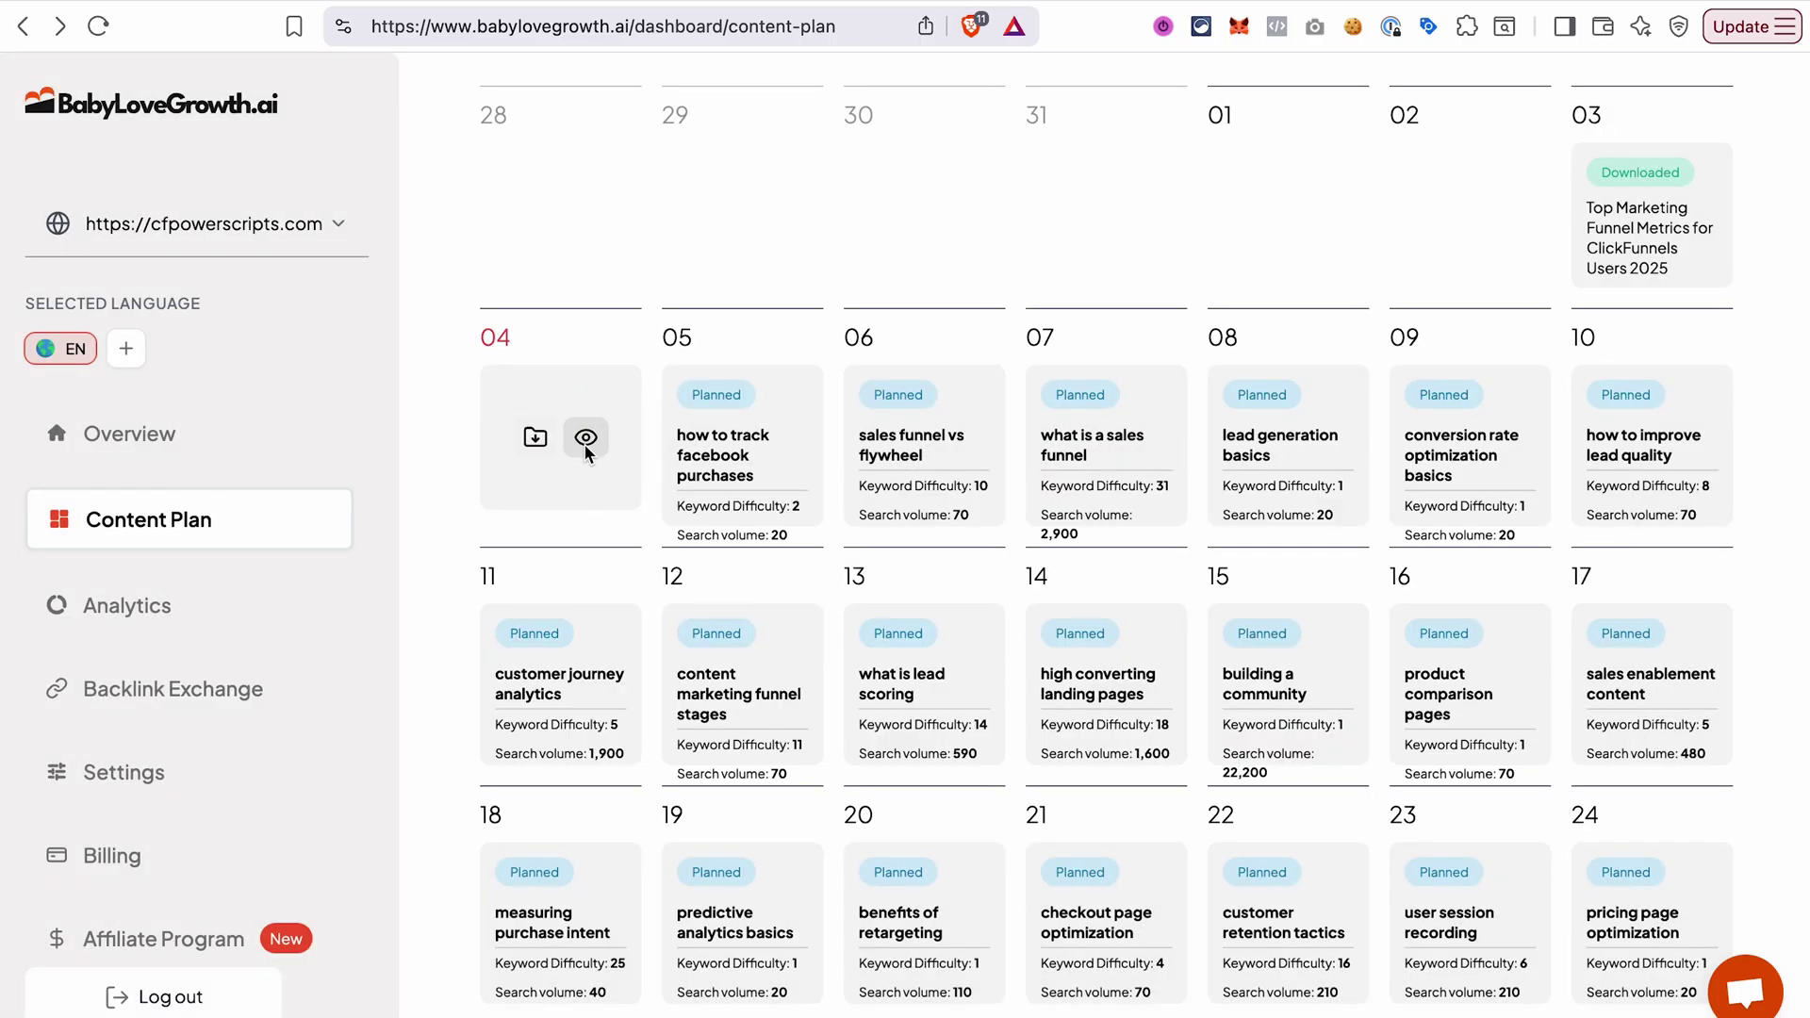
pyautogui.click(586, 441)
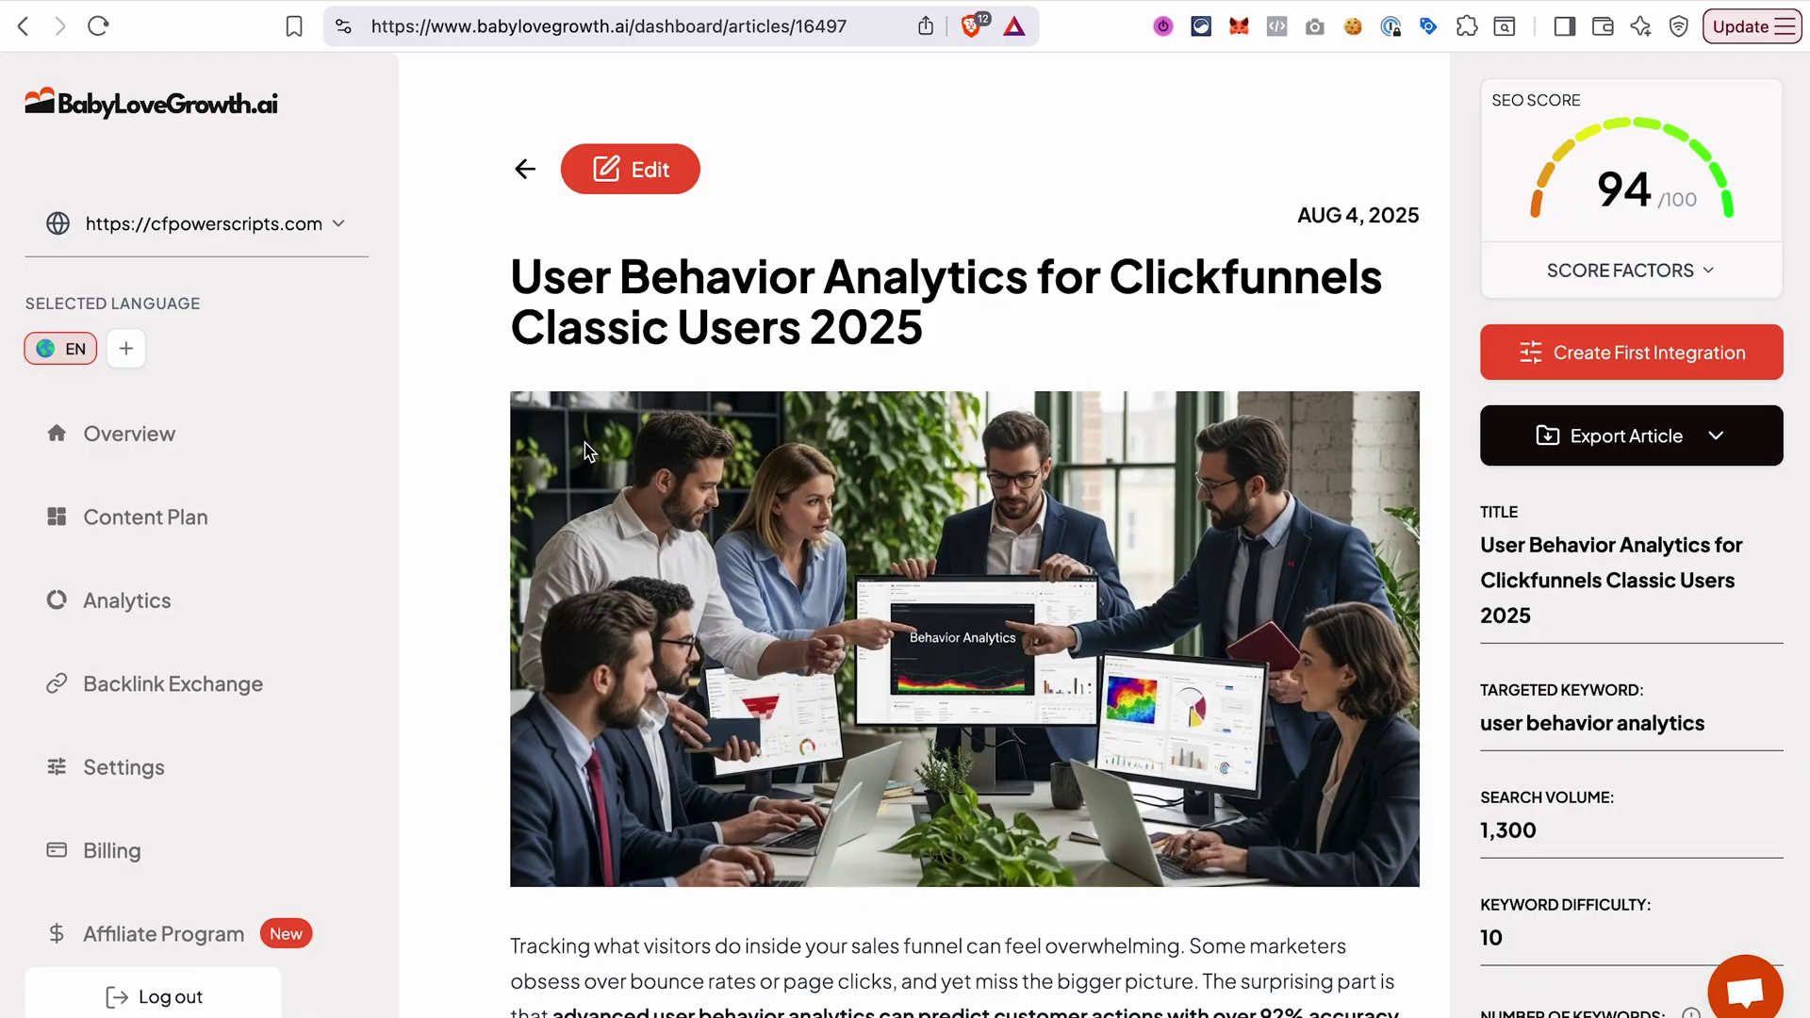
pyautogui.scroll(-6, 955, 627)
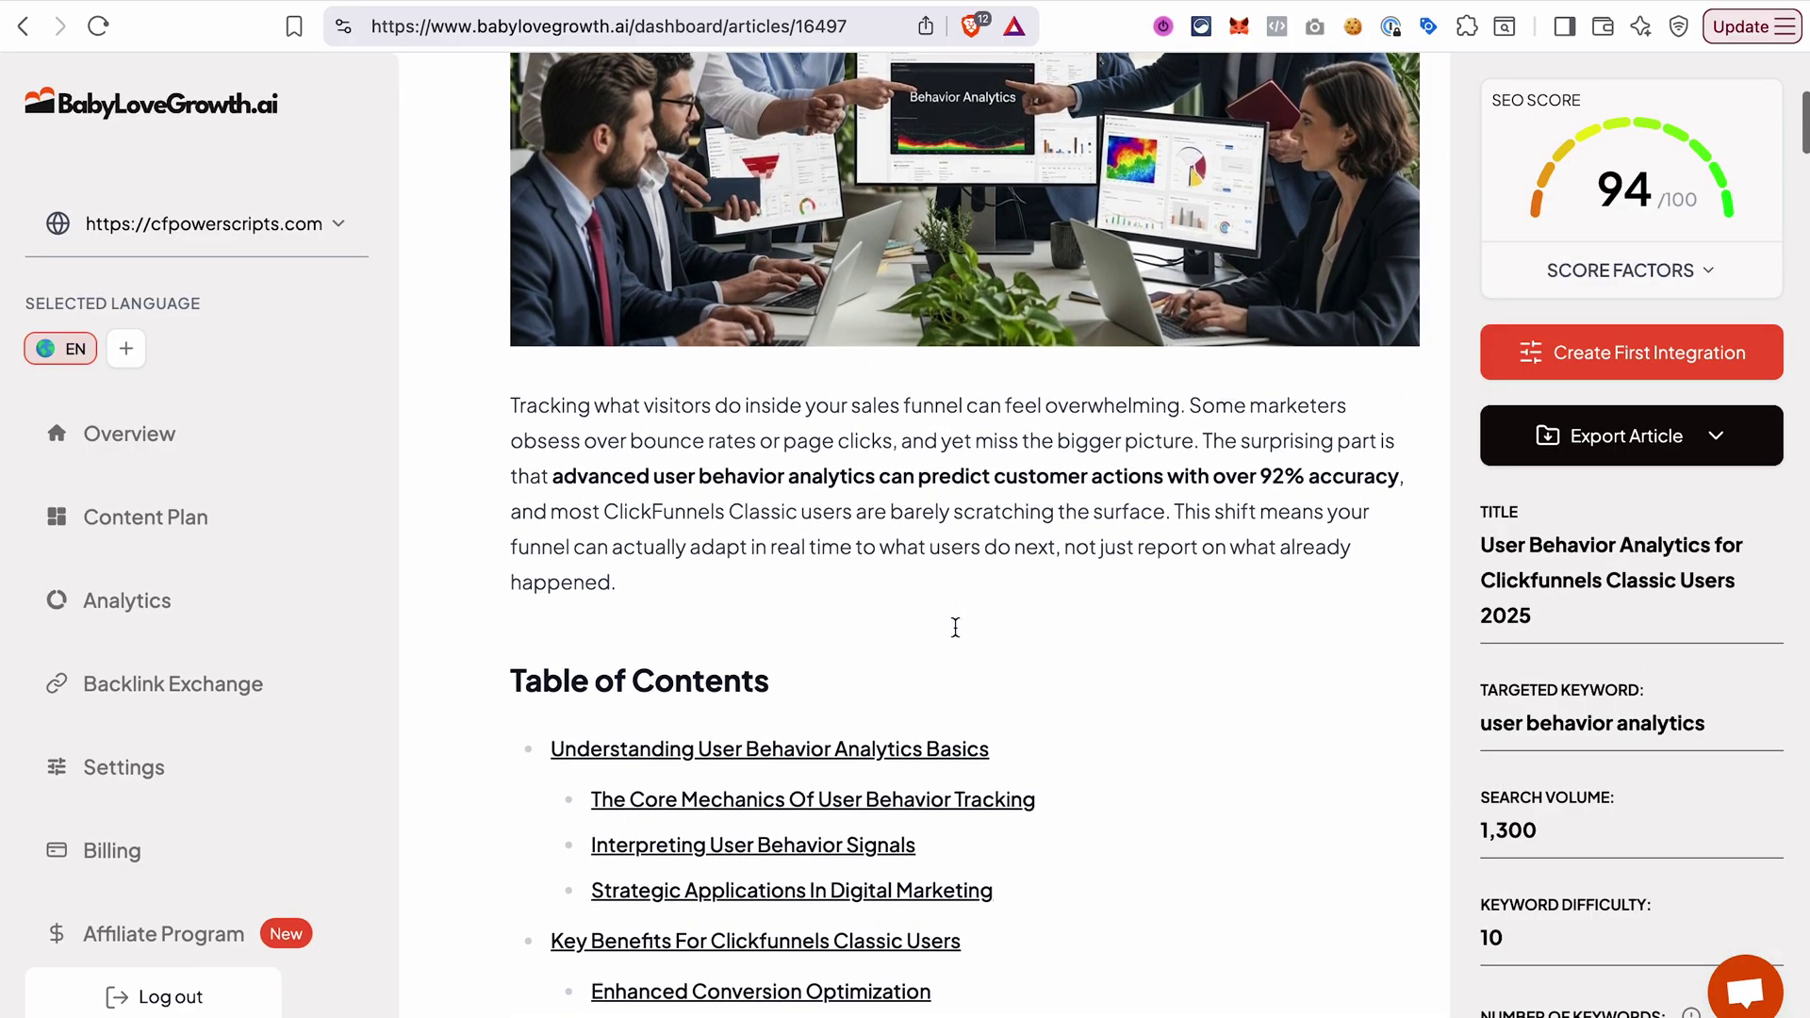
pyautogui.scroll(-5, 955, 627)
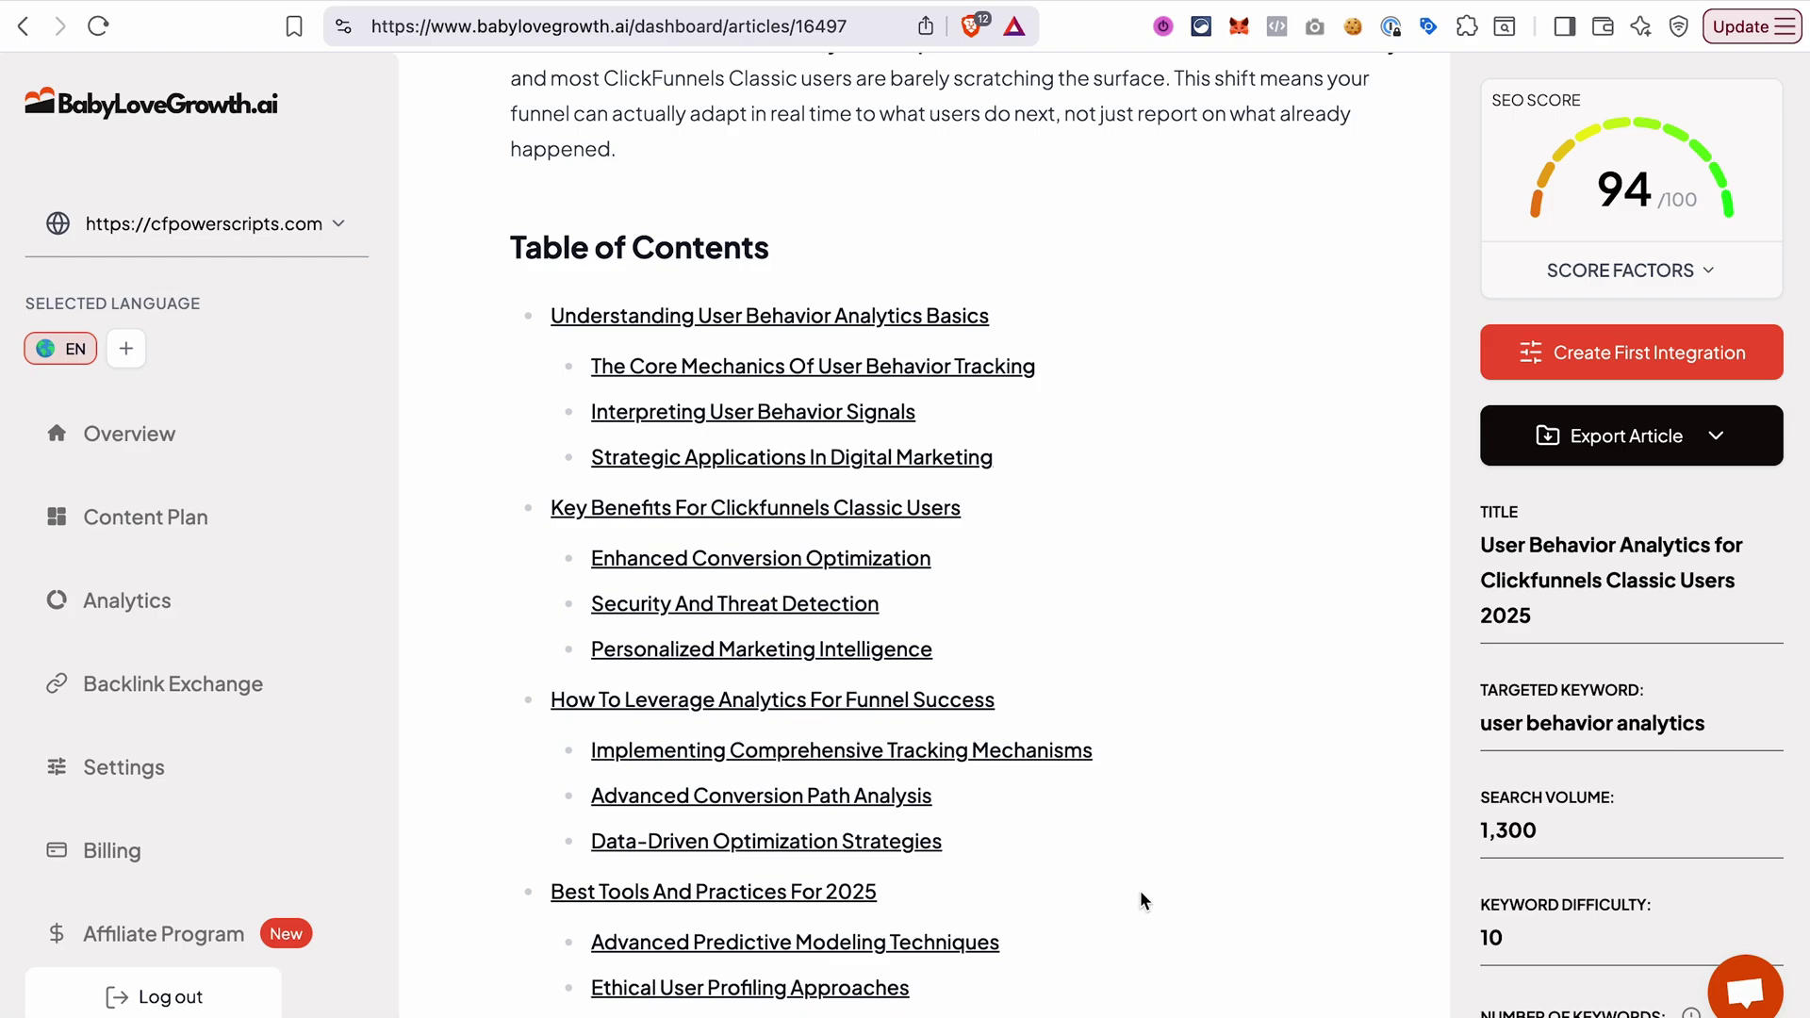
pyautogui.scroll(-15, 1140, 890)
pyautogui.scroll(-4, 1140, 890)
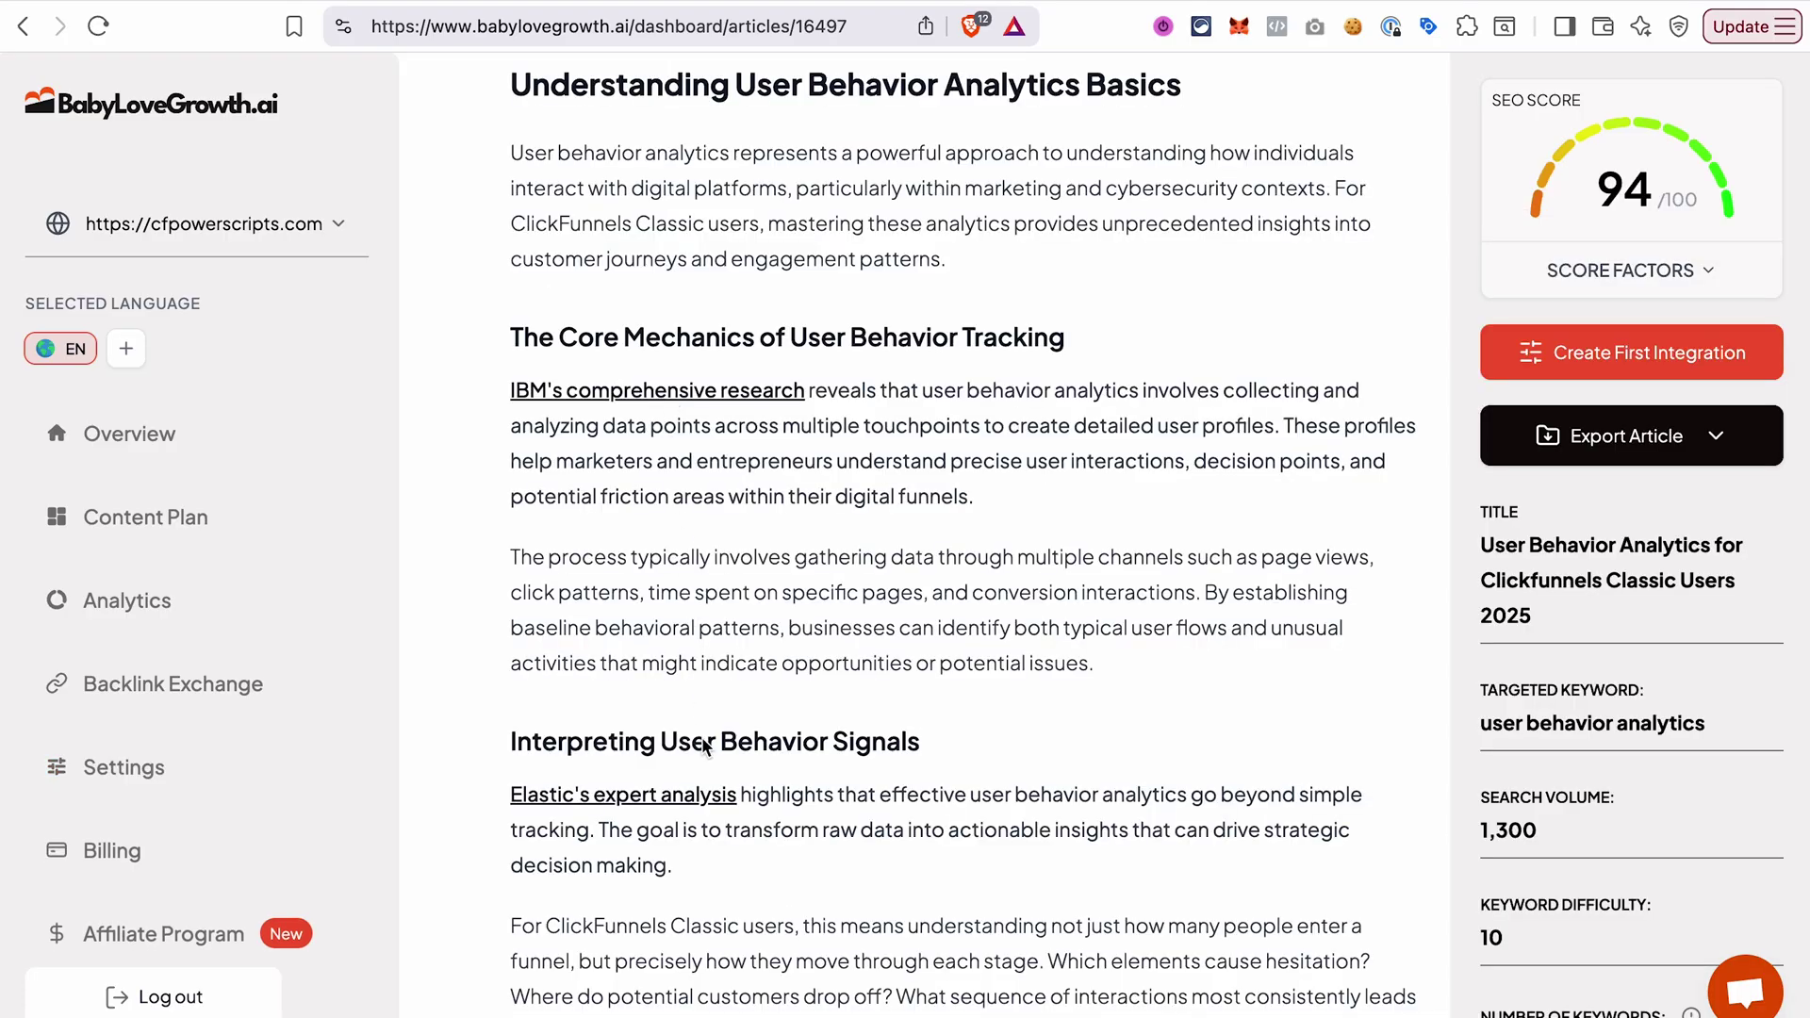
pyautogui.scroll(-10, 910, 553)
pyautogui.scroll(-11, 909, 555)
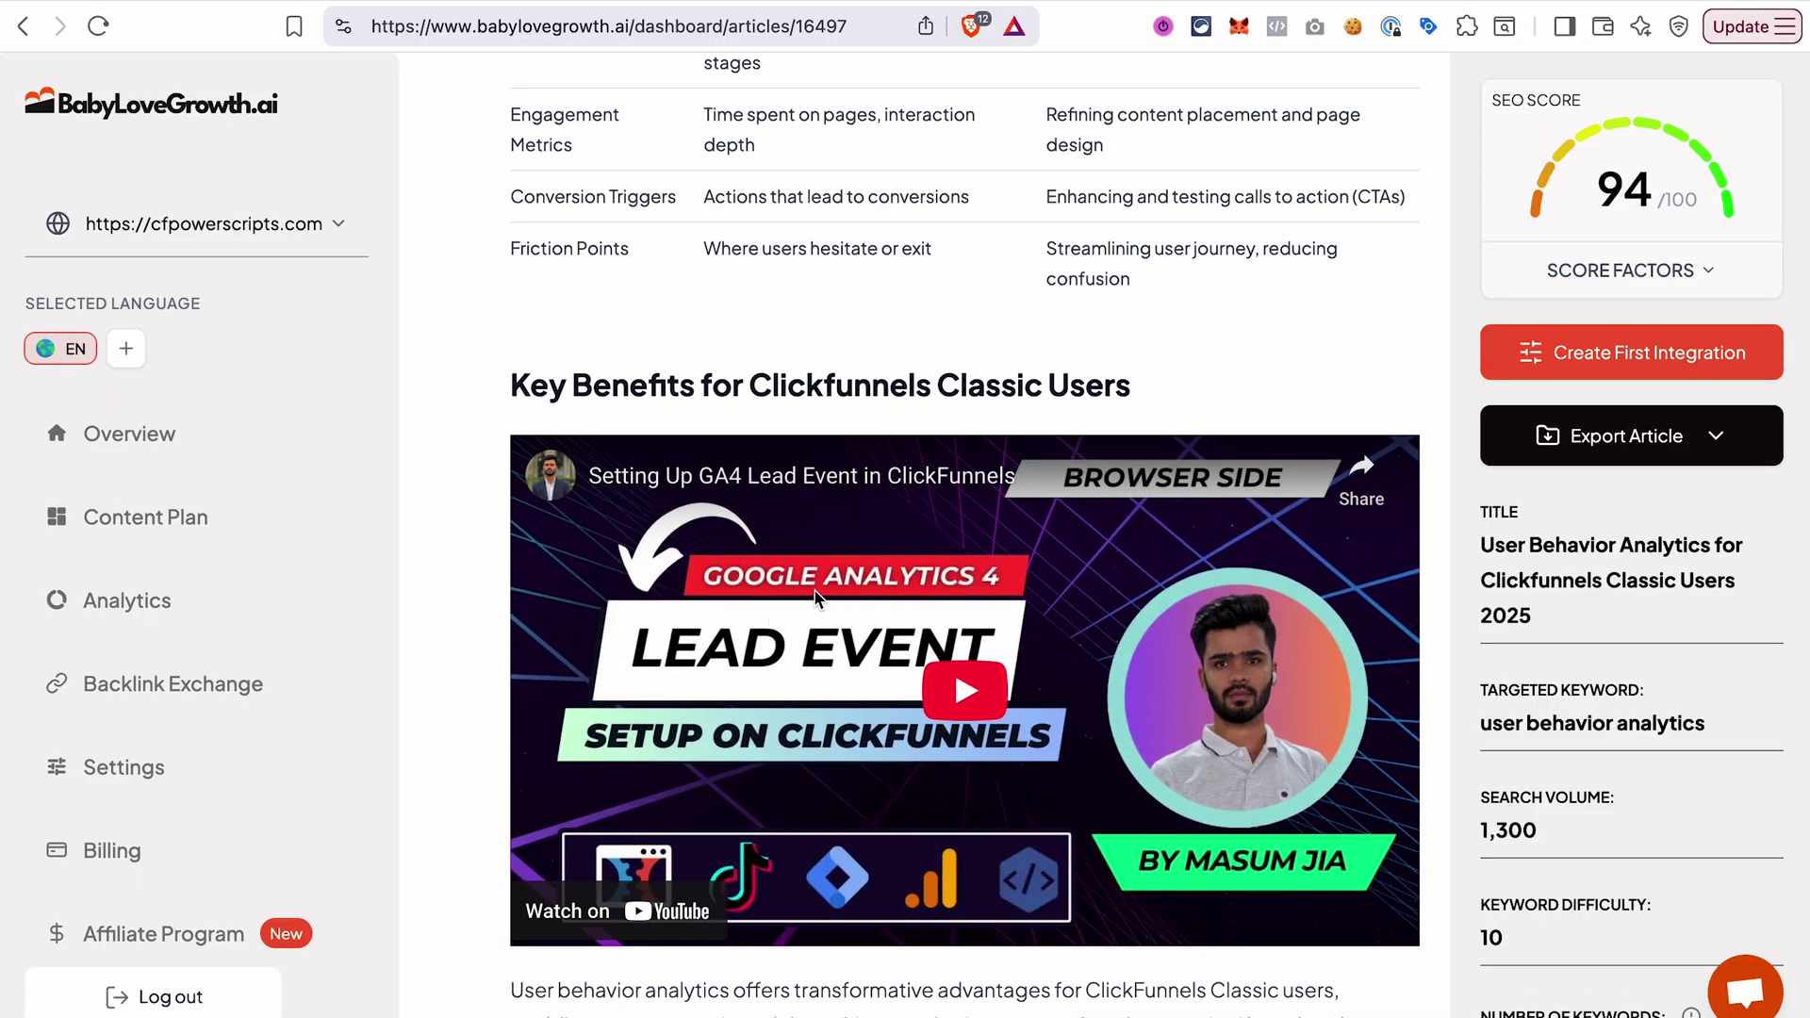
pyautogui.scroll(-10, 982, 794)
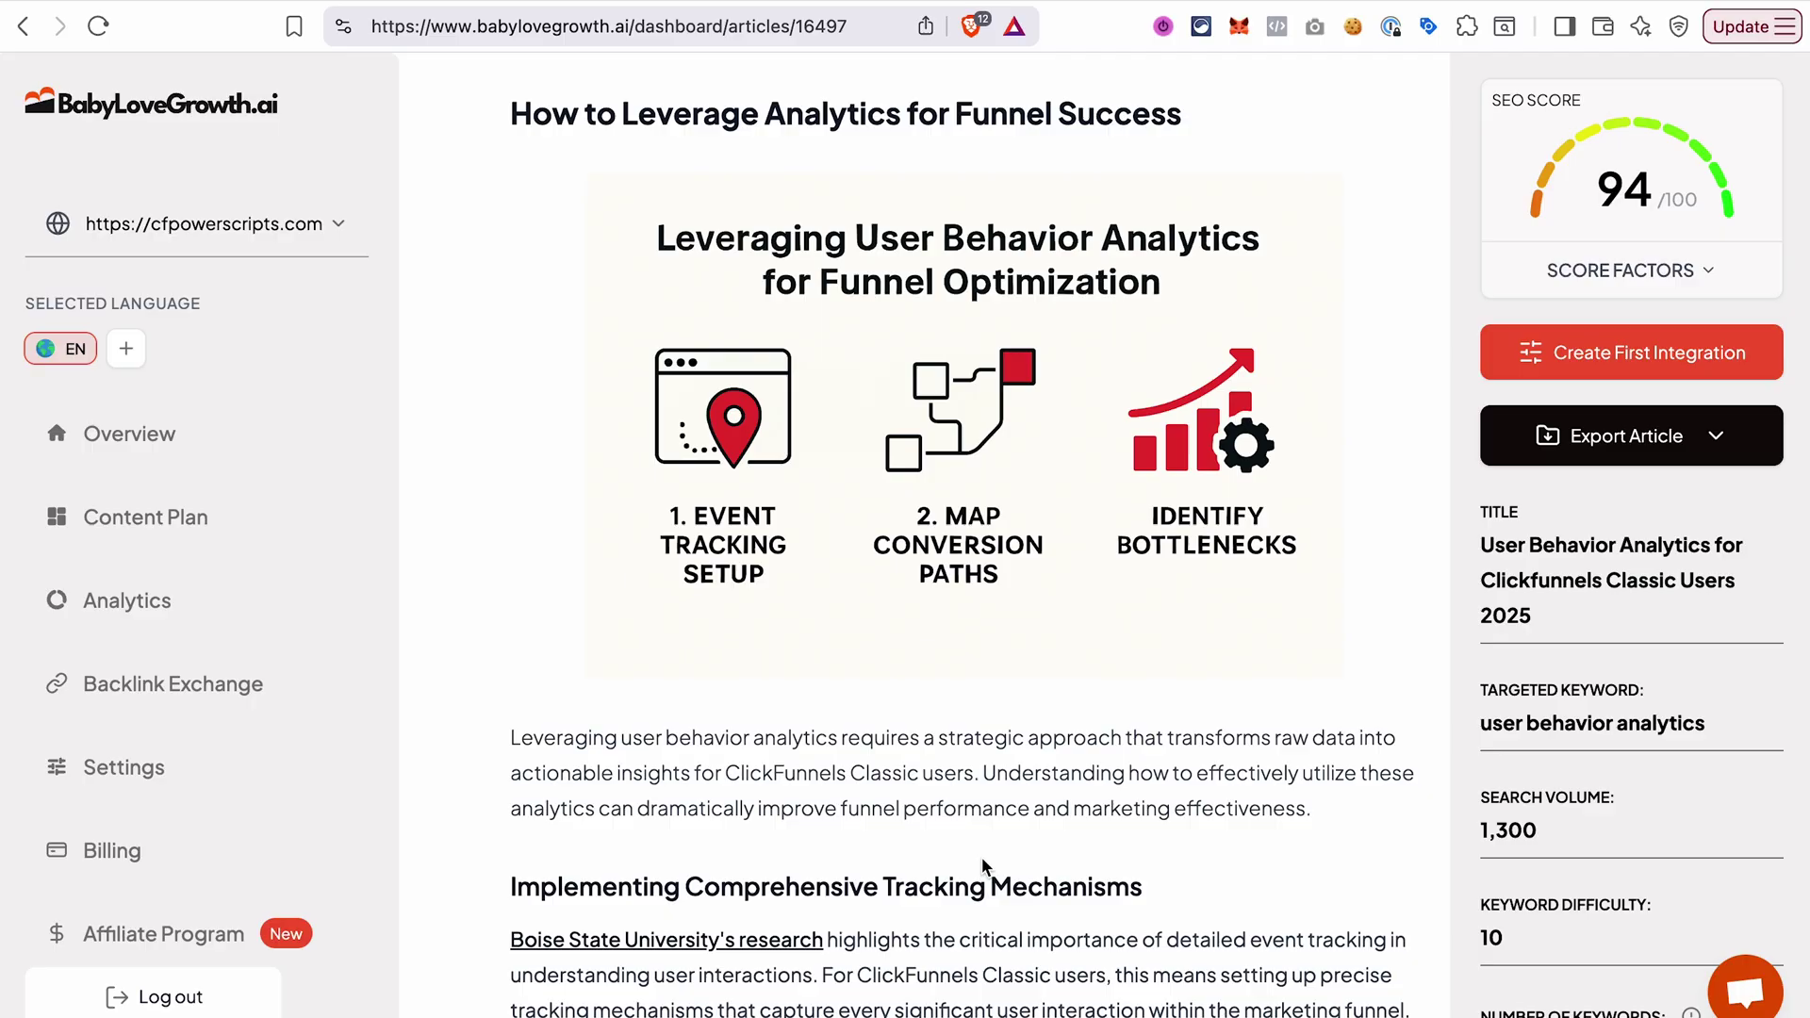
pyautogui.scroll(-20, 981, 857)
pyautogui.scroll(-11, 981, 857)
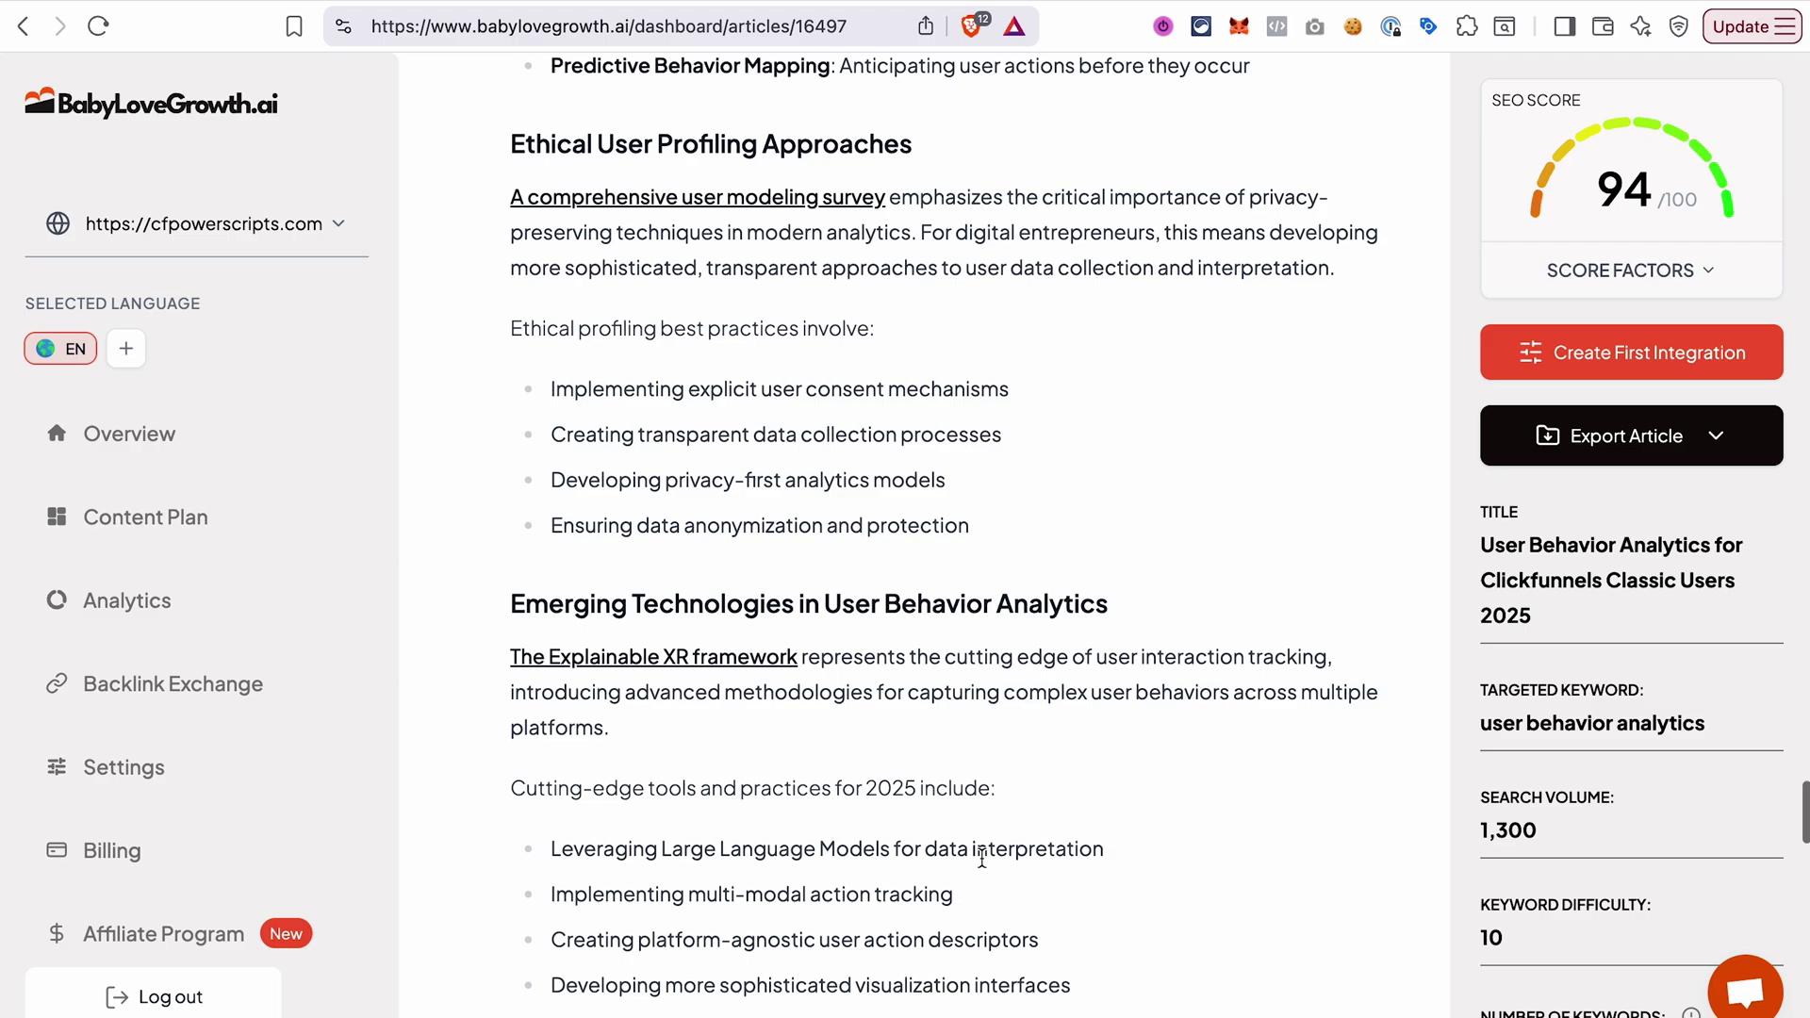
pyautogui.hotkey('alt', 'Left')
pyautogui.moveTo(533, 443)
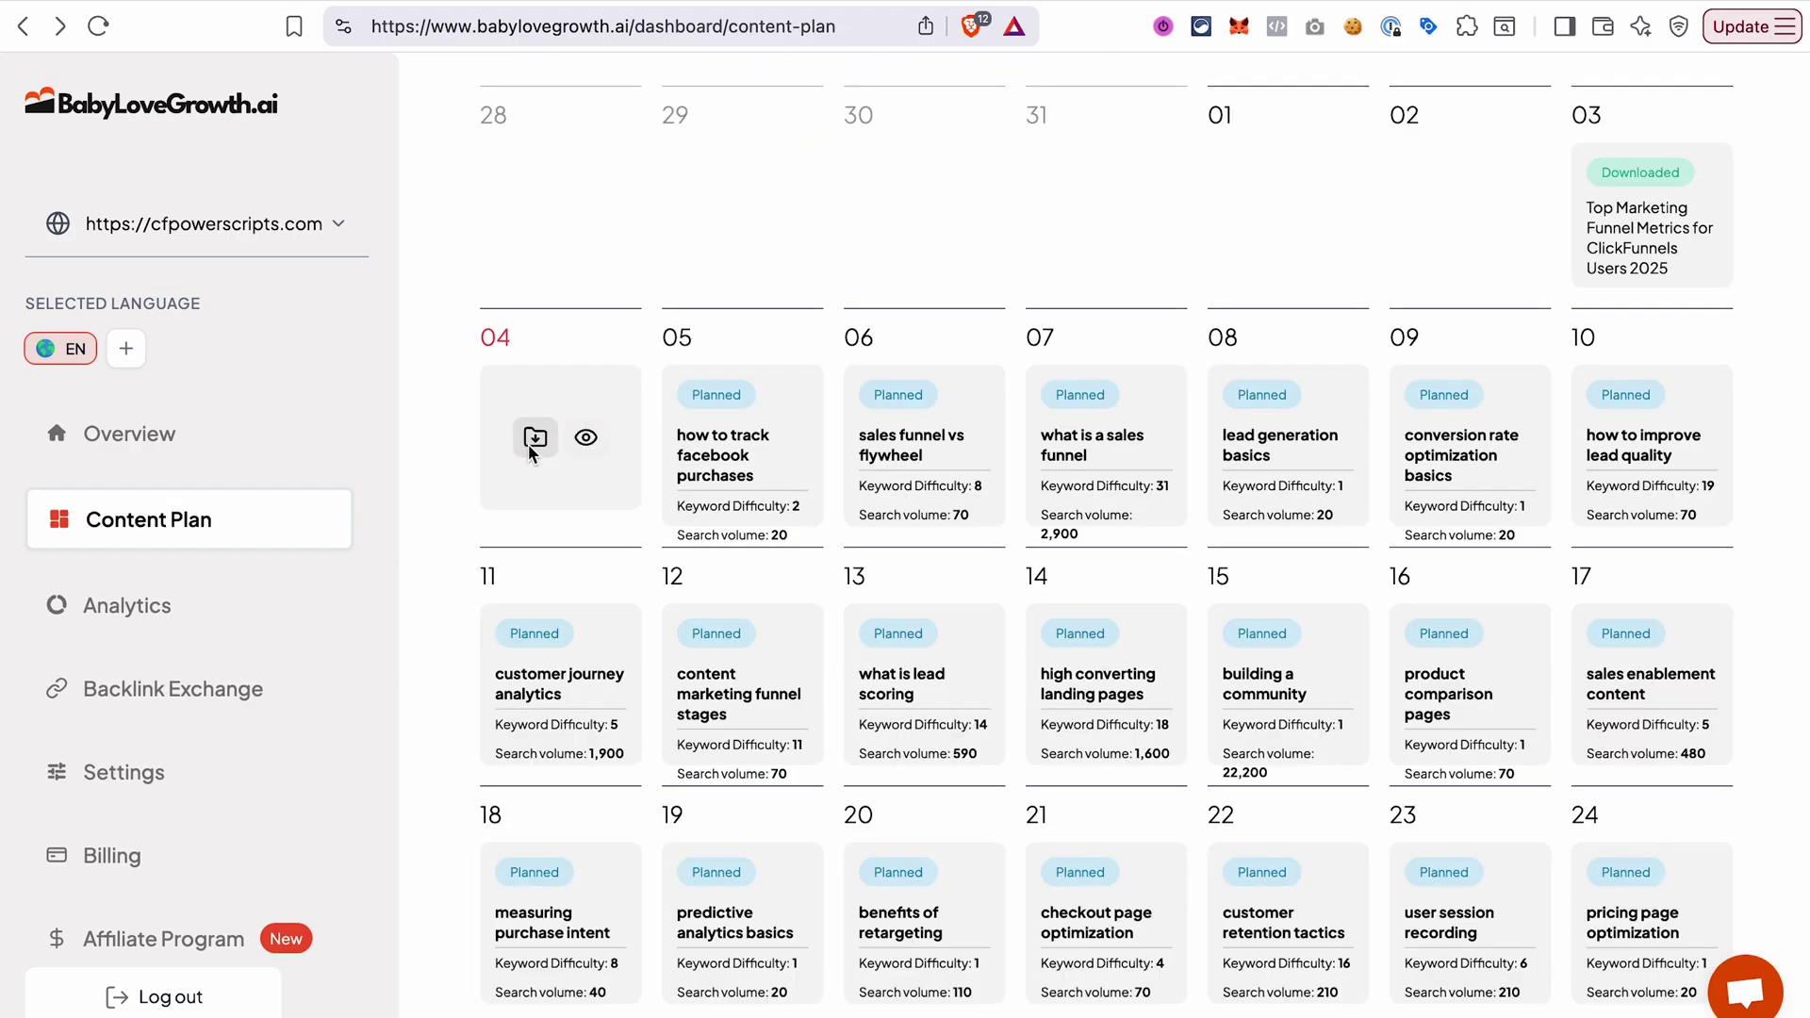
# Download the day 04 article as a Markdown file and dismiss the download dialog.
pyautogui.click(533, 445)
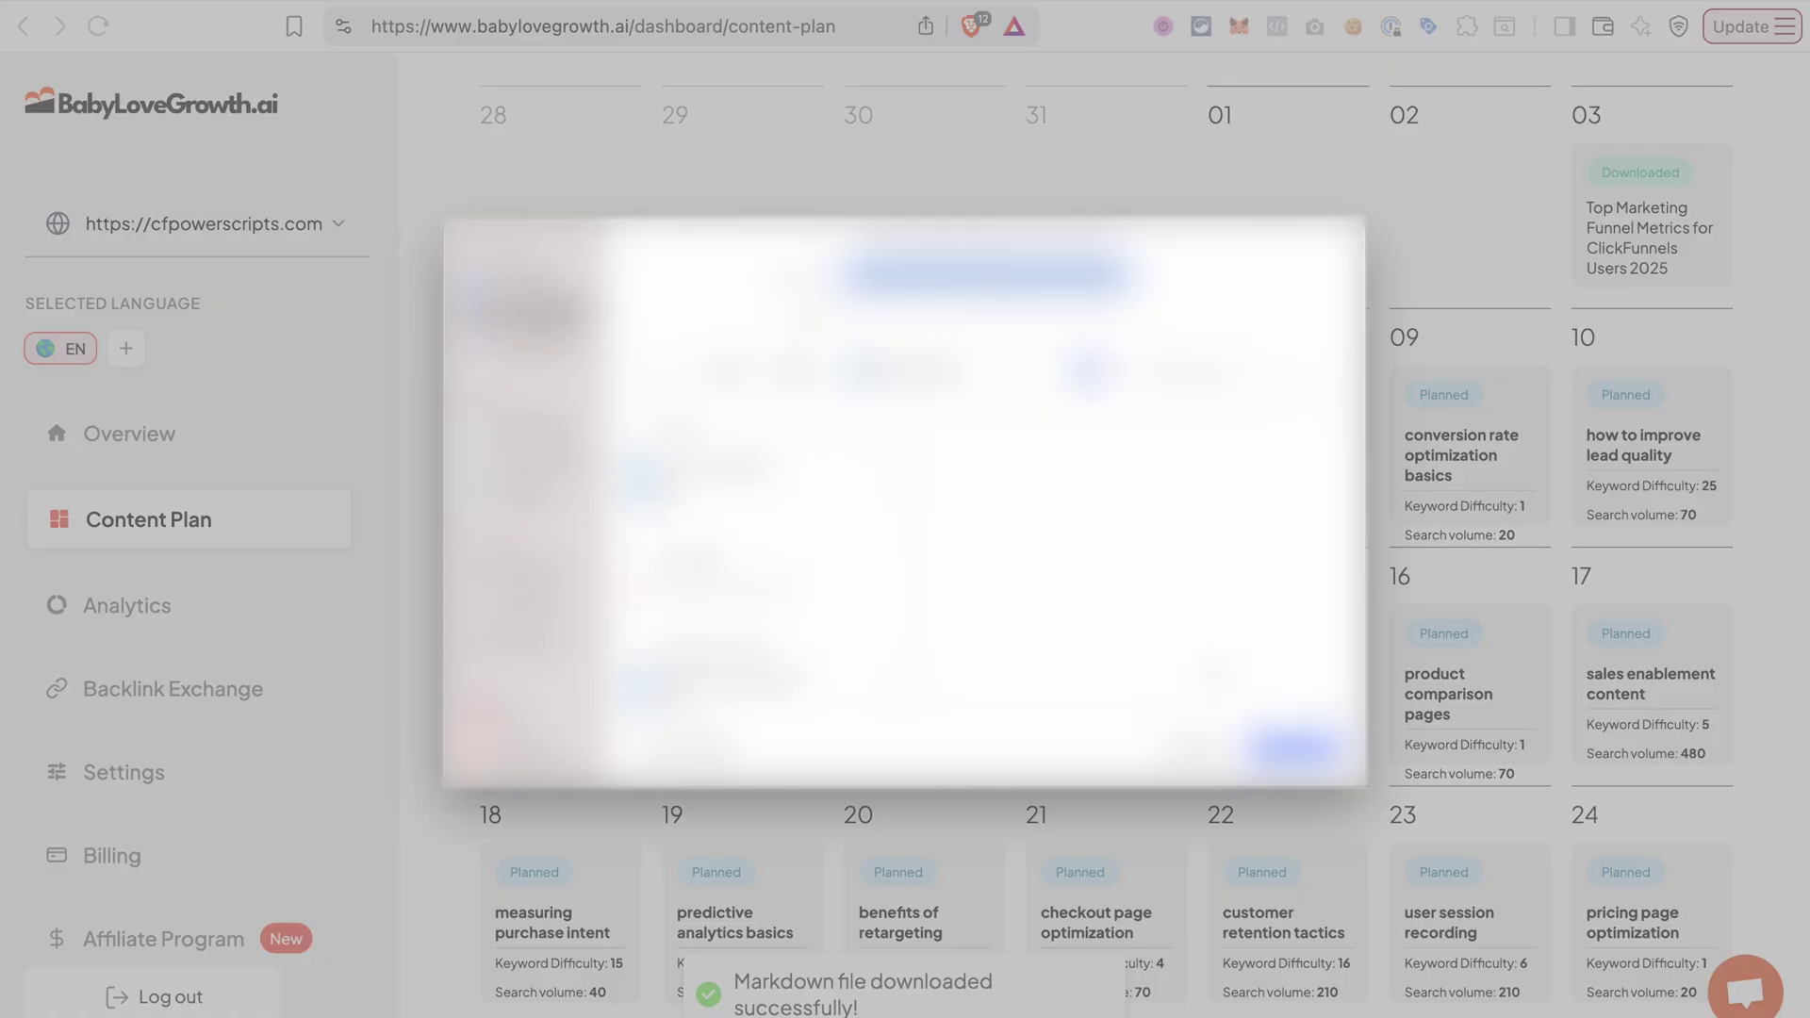
pyautogui.press('Return')
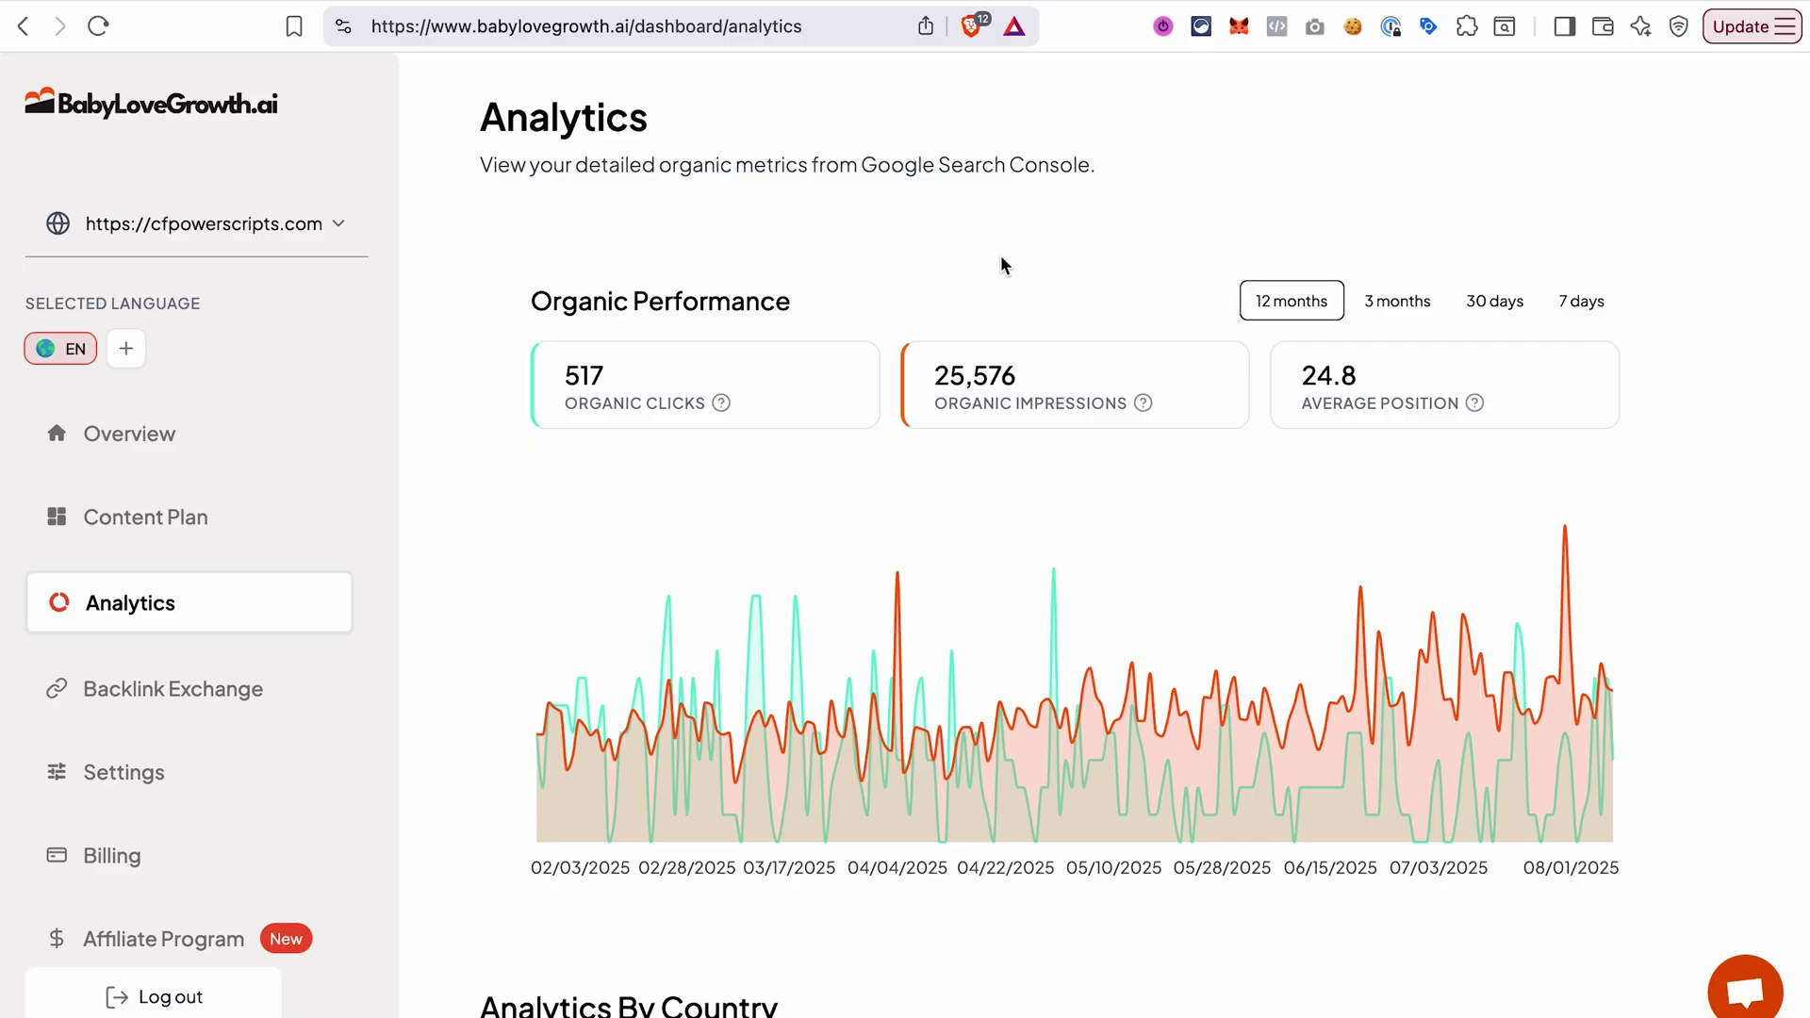
# Highlight 'Google Search Console' on Analytics, then scroll to the country and By Page breakdowns.
pyautogui.moveTo(860, 168); pyautogui.dragTo(1109, 172)
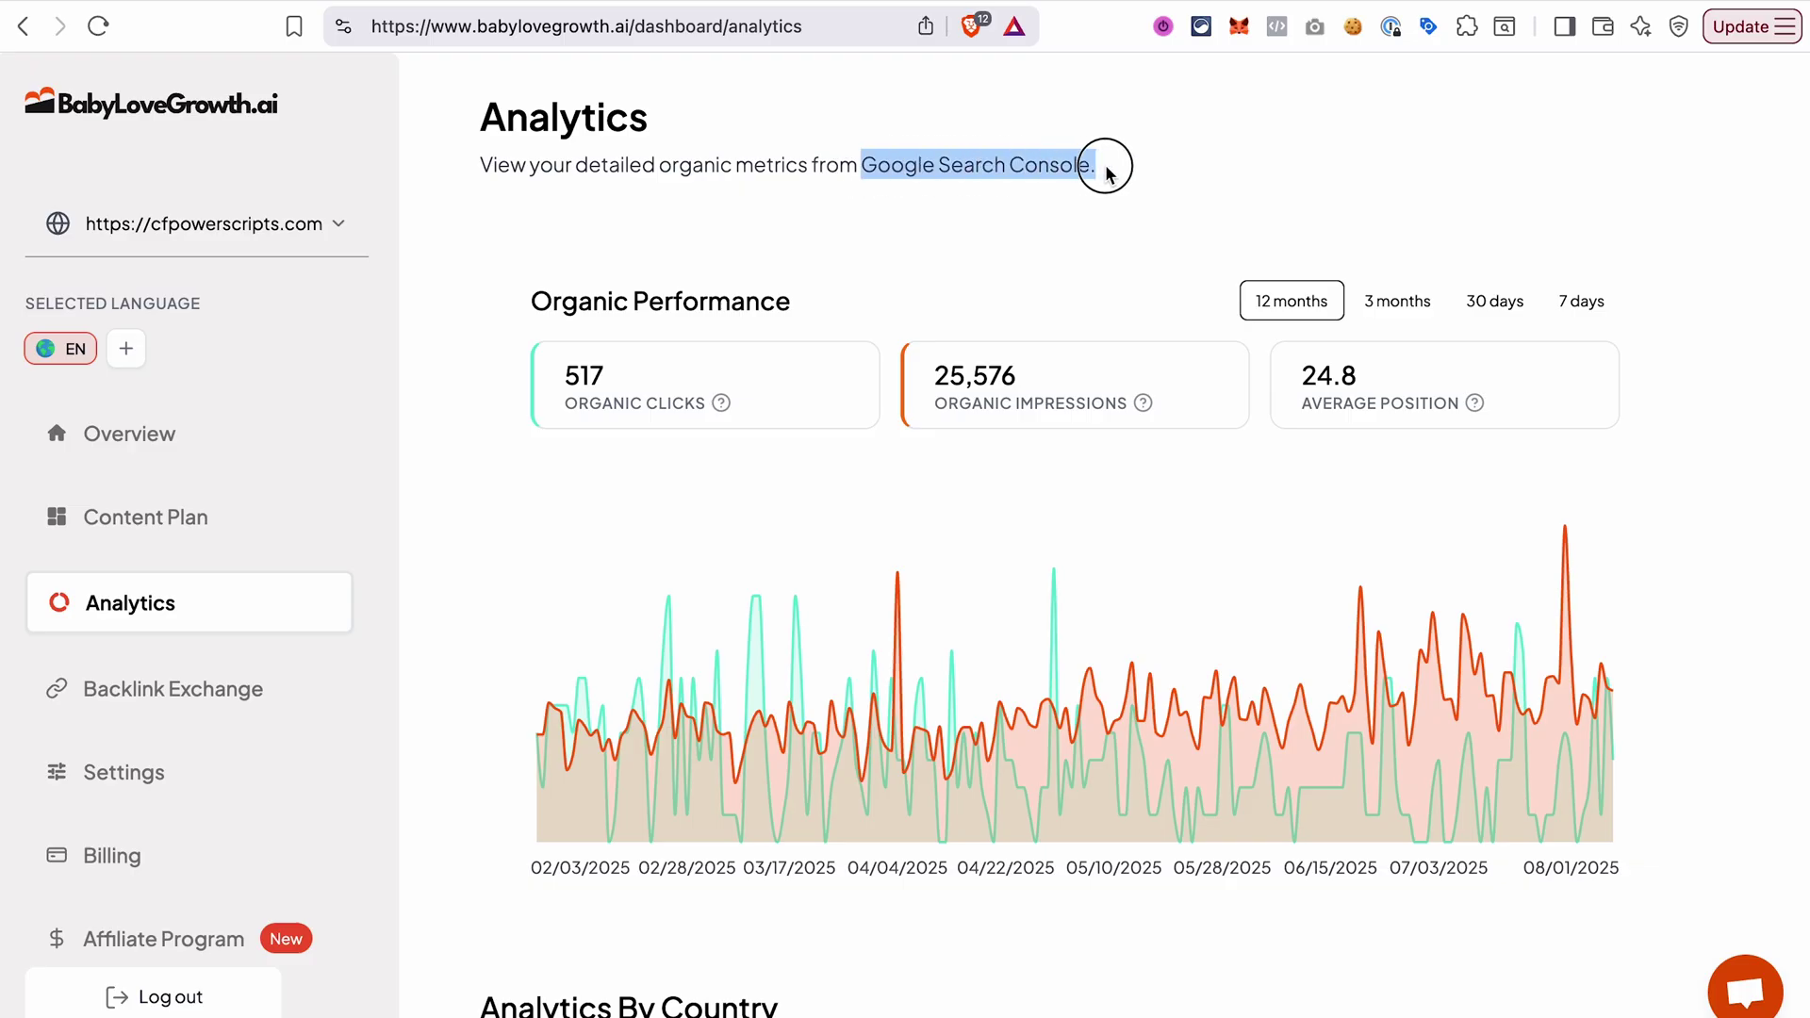
pyautogui.click(1139, 268)
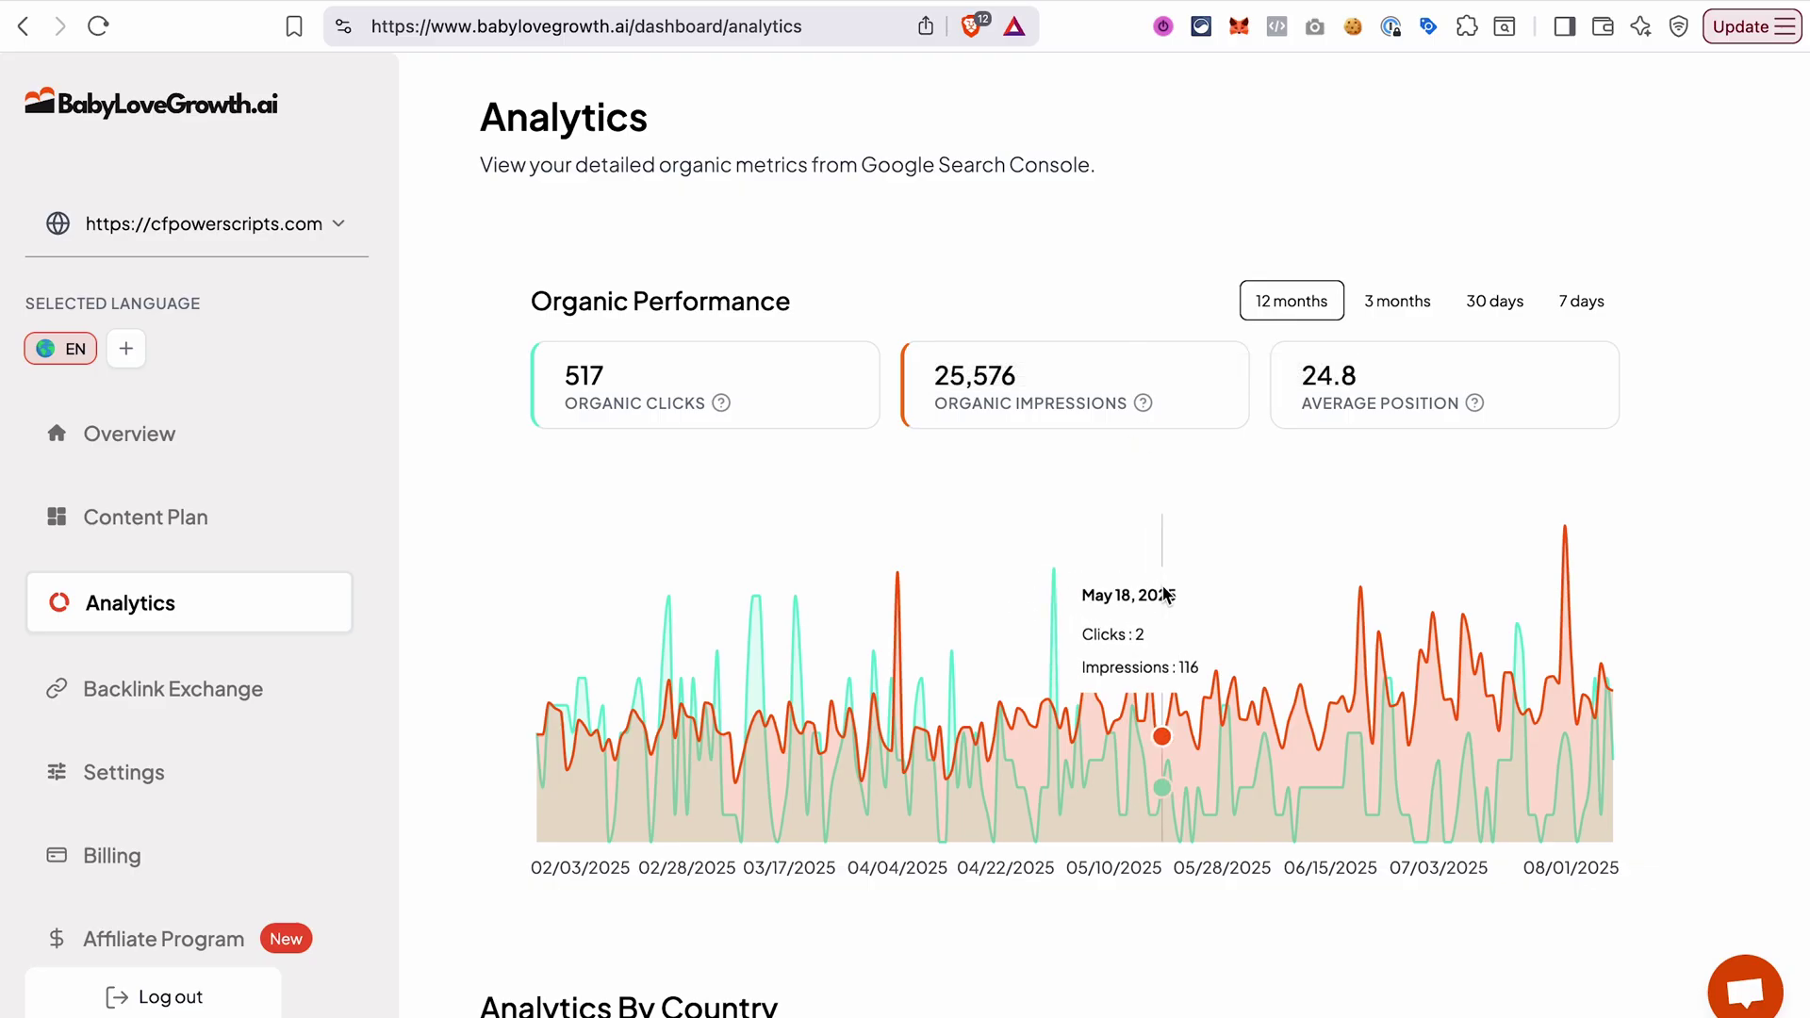
pyautogui.scroll(-5, 1163, 598)
pyautogui.scroll(-4, 1166, 595)
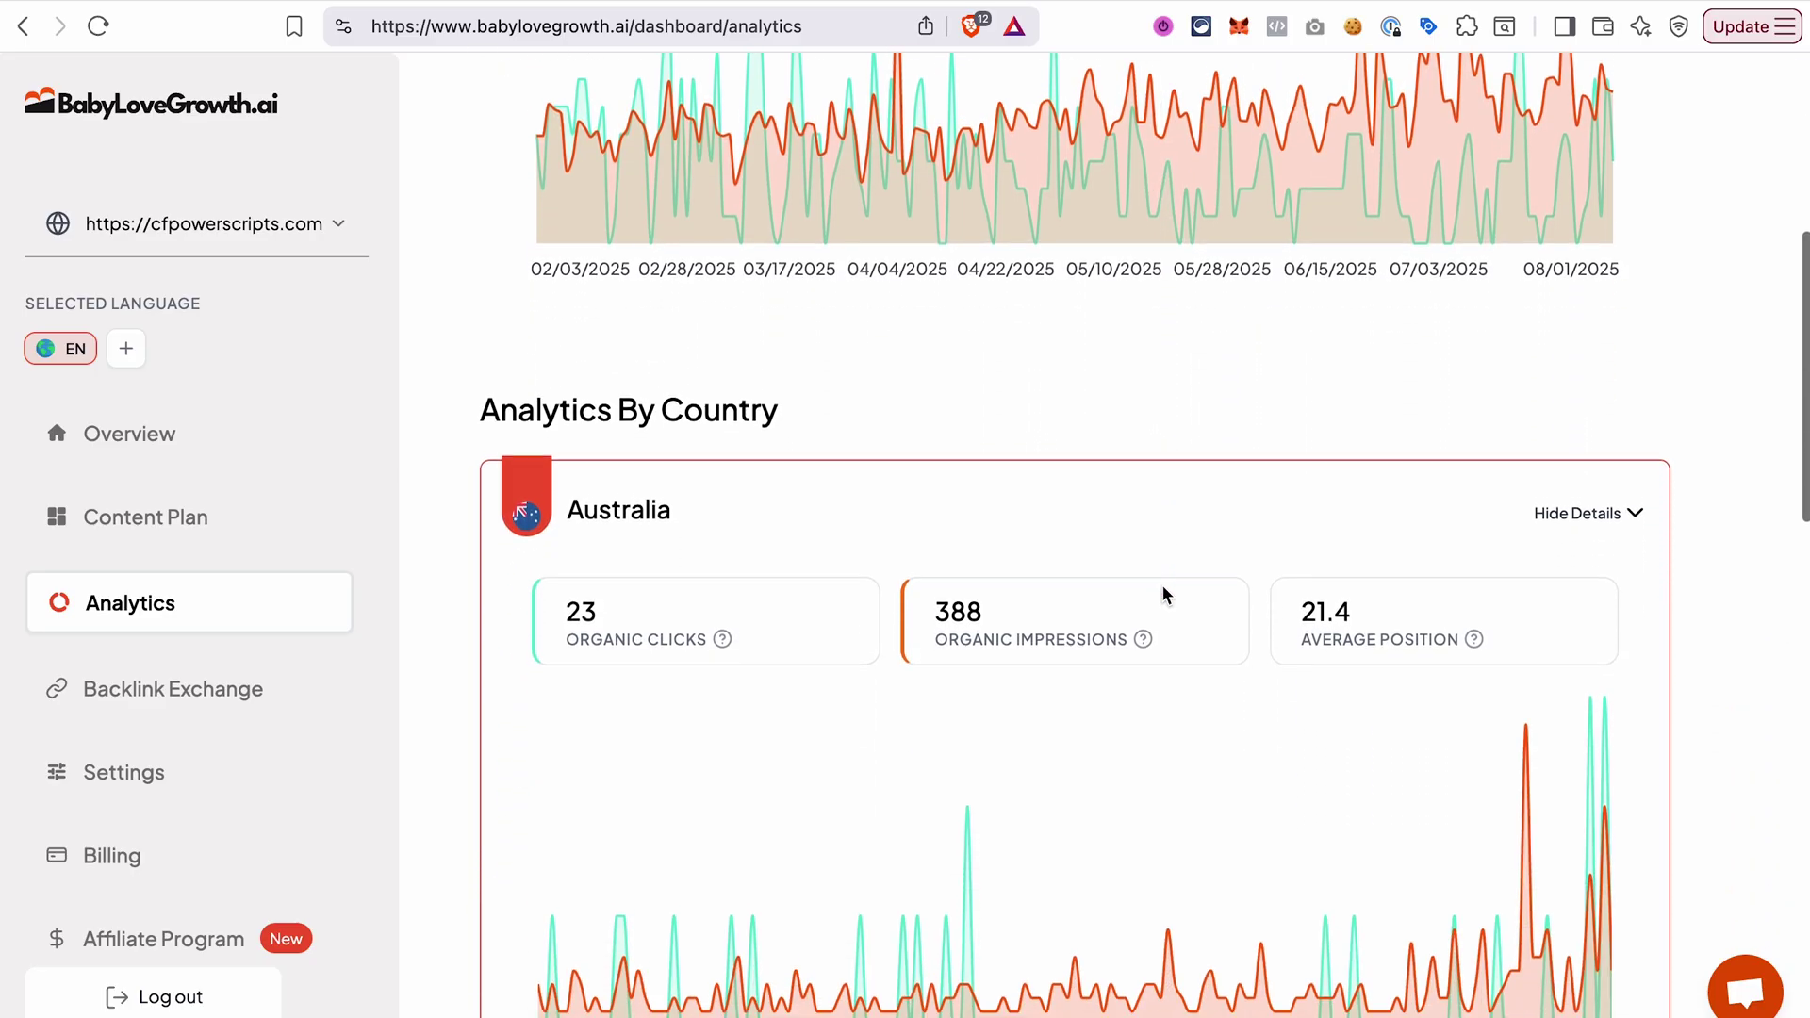
pyautogui.scroll(-4, 1166, 594)
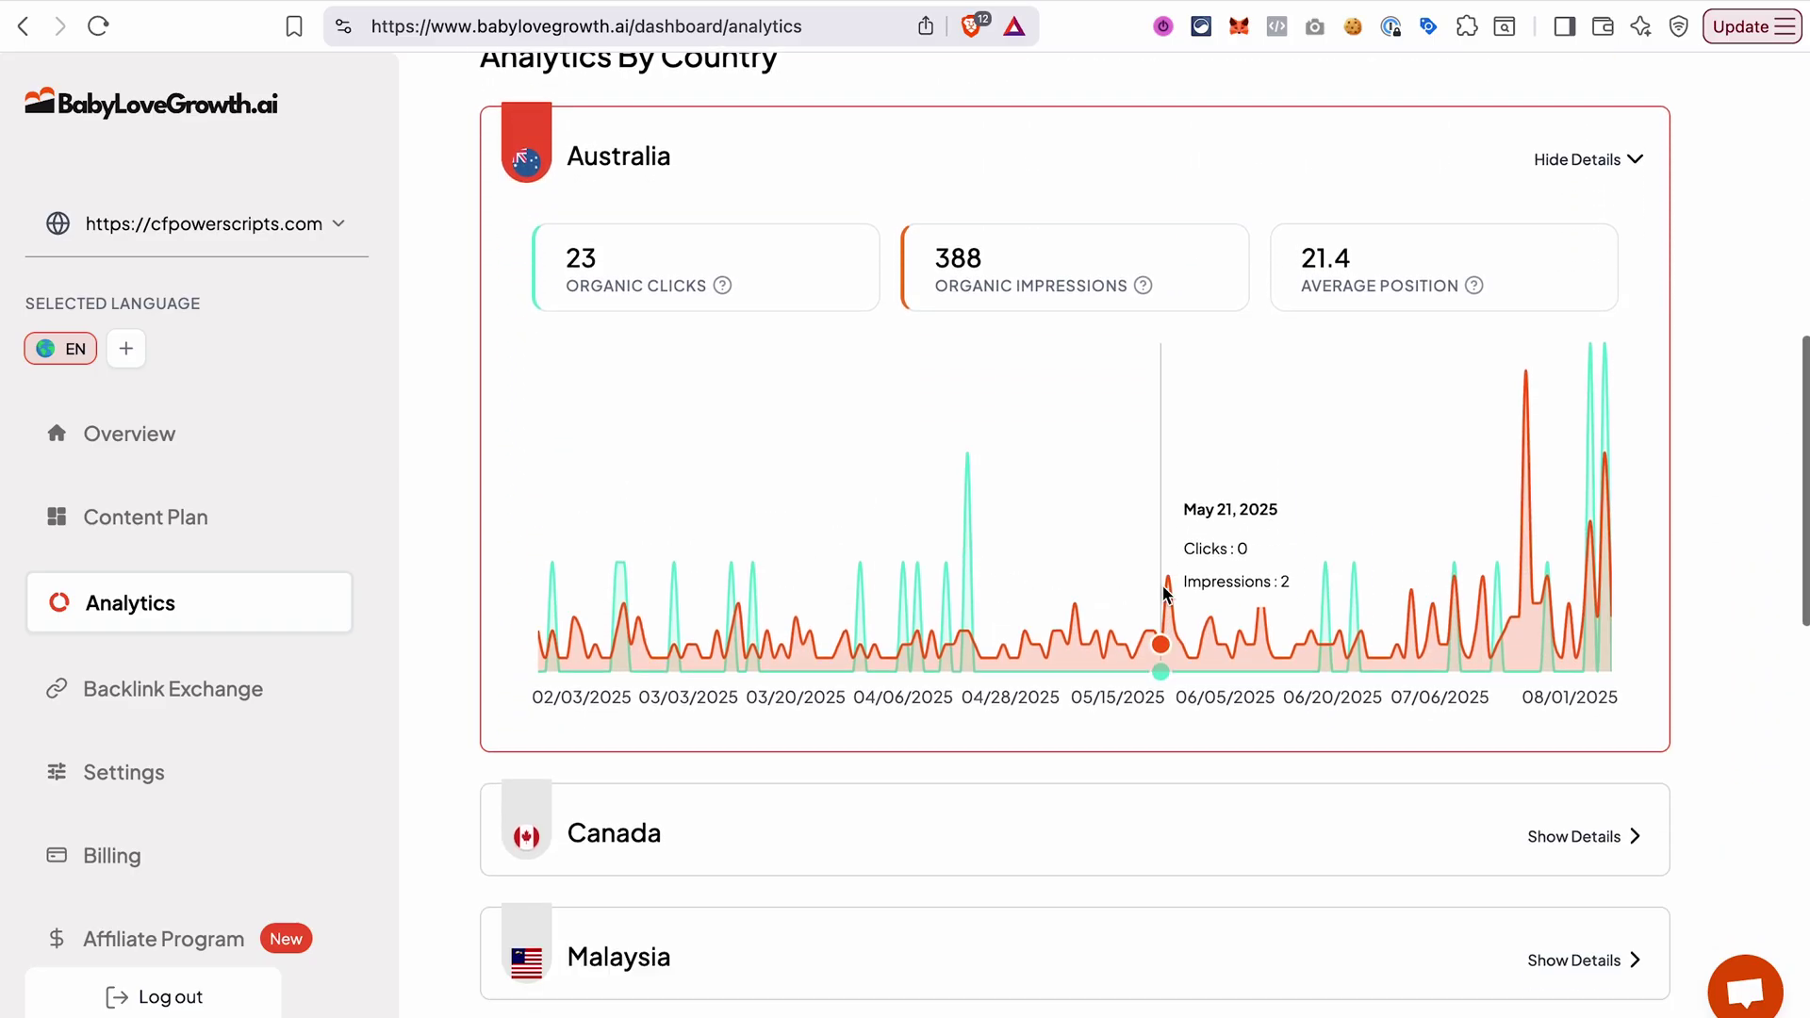
pyautogui.scroll(-5, 1166, 594)
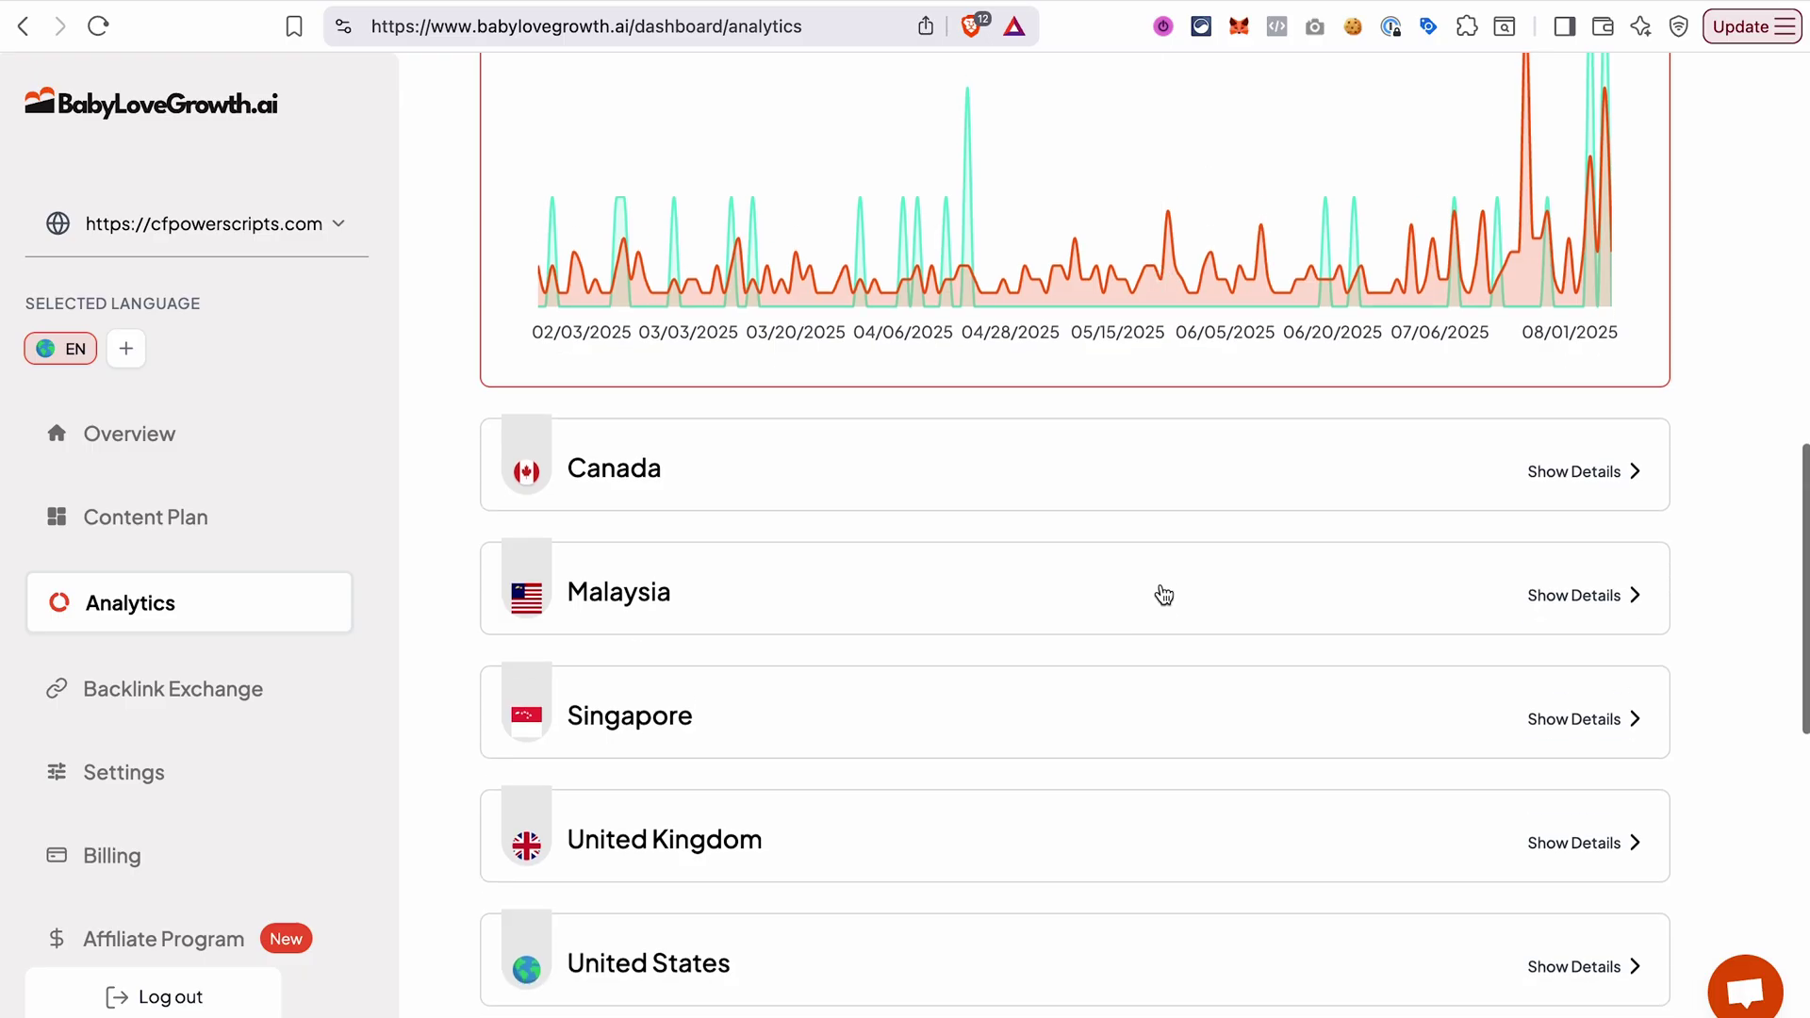
pyautogui.scroll(-7, 1164, 594)
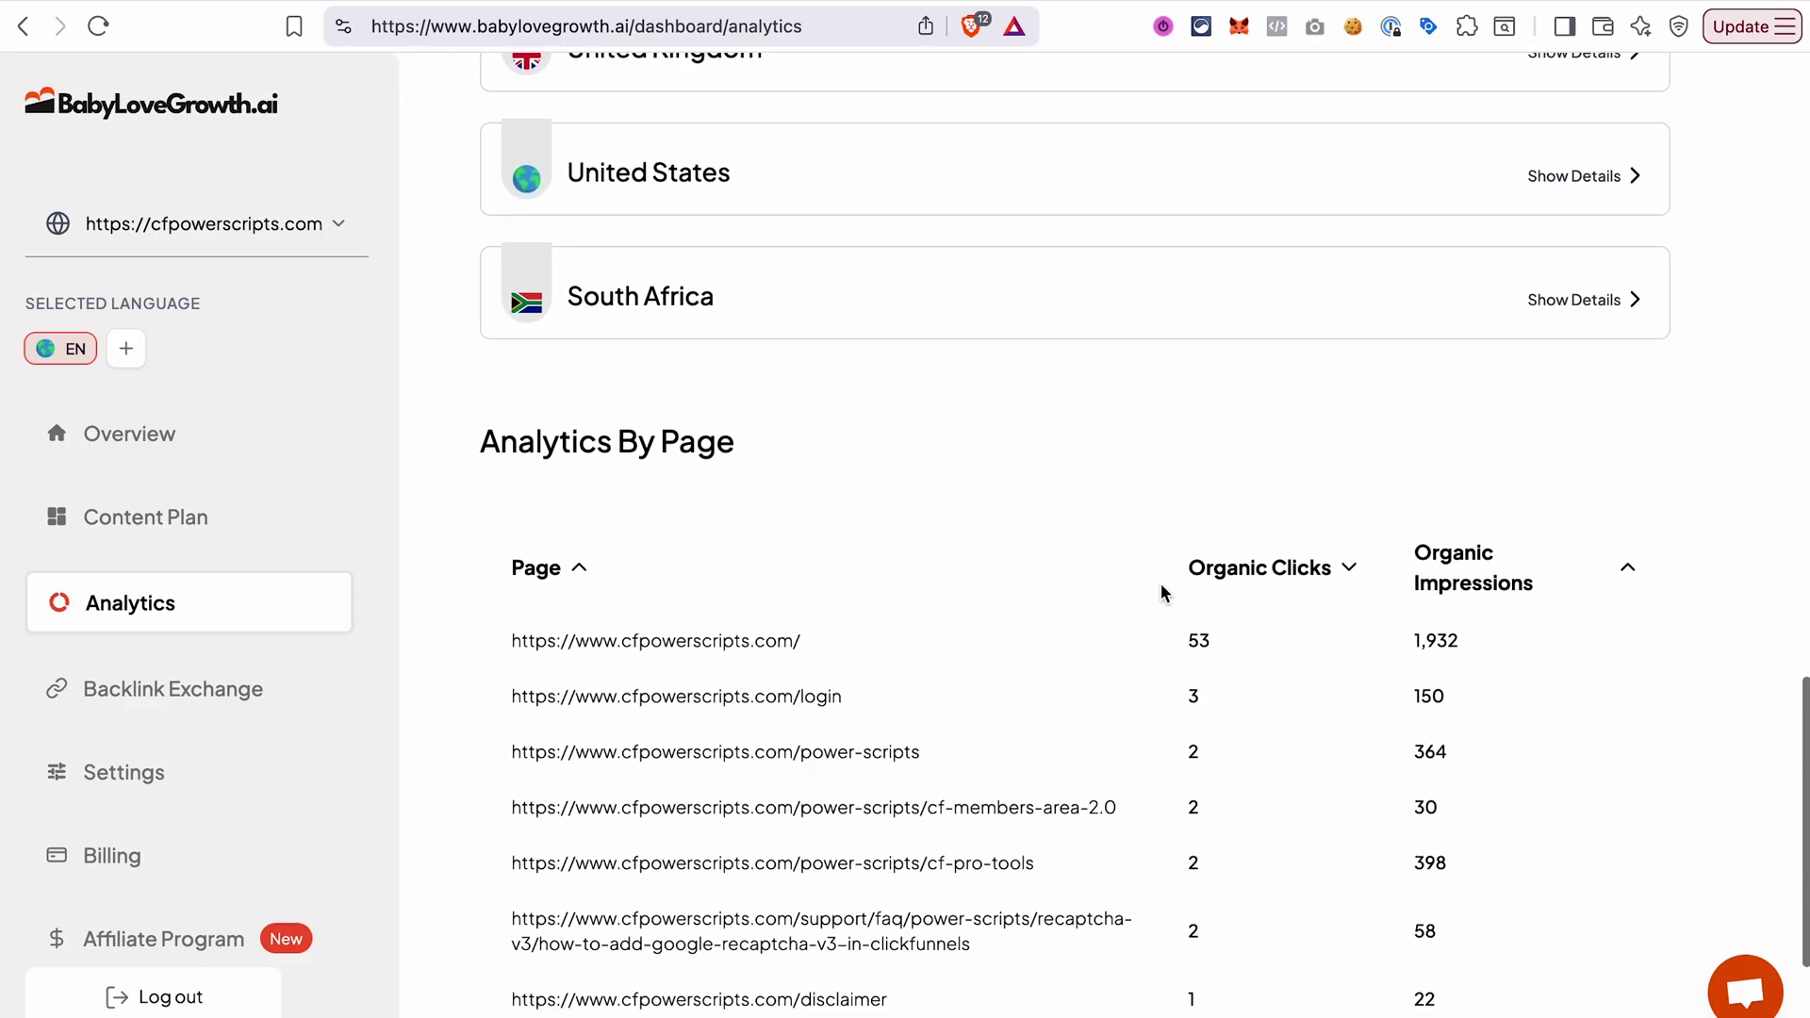